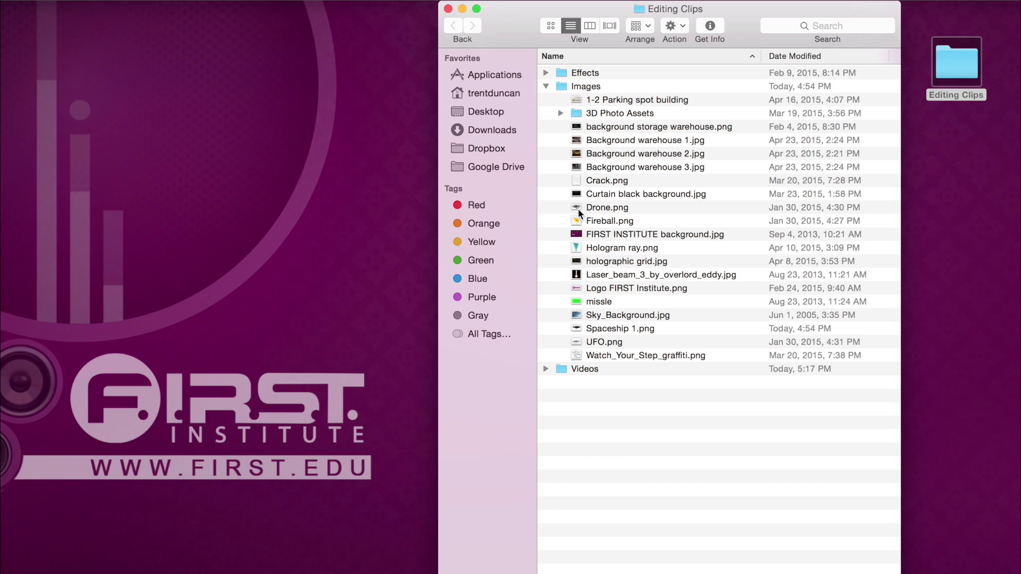
Look through the Images, 3D Photo Assets and Videos folders inside Editing Clips
{"action": "left_click", "coordinate": [561, 113]}
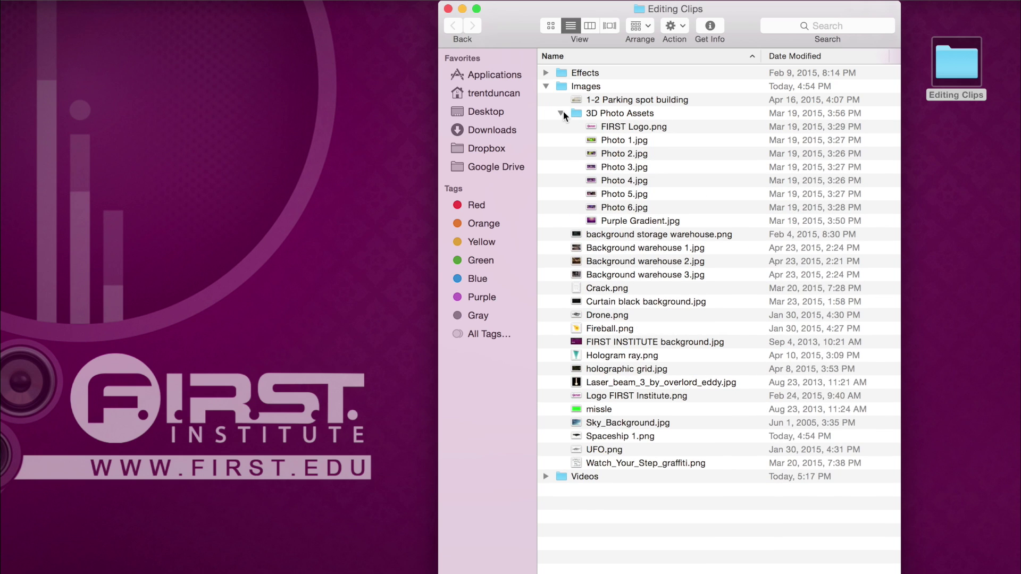
{"action": "left_click", "coordinate": [564, 111]}
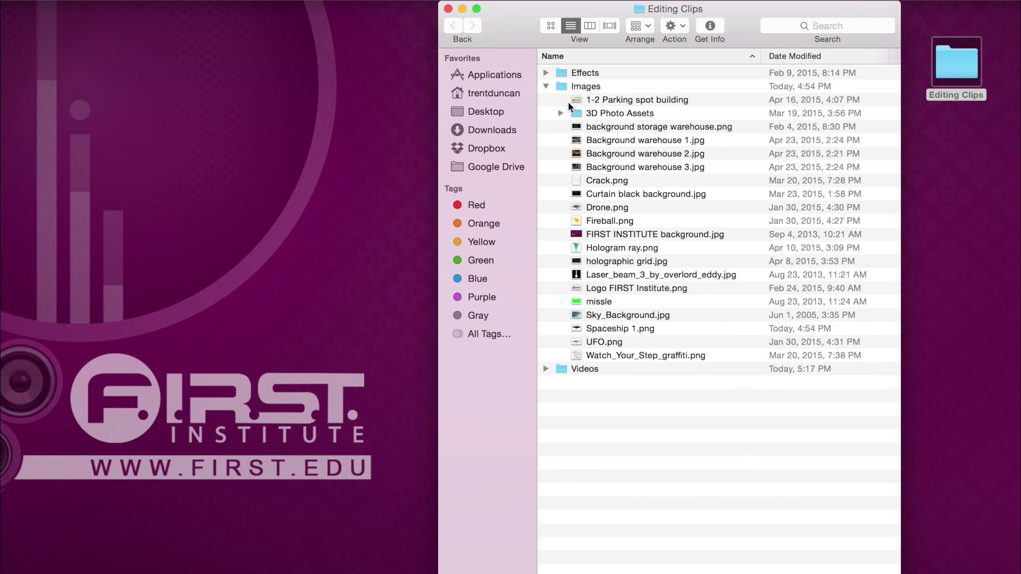
{"action": "left_click", "coordinate": [546, 86]}
{"action": "left_click", "coordinate": [546, 100]}
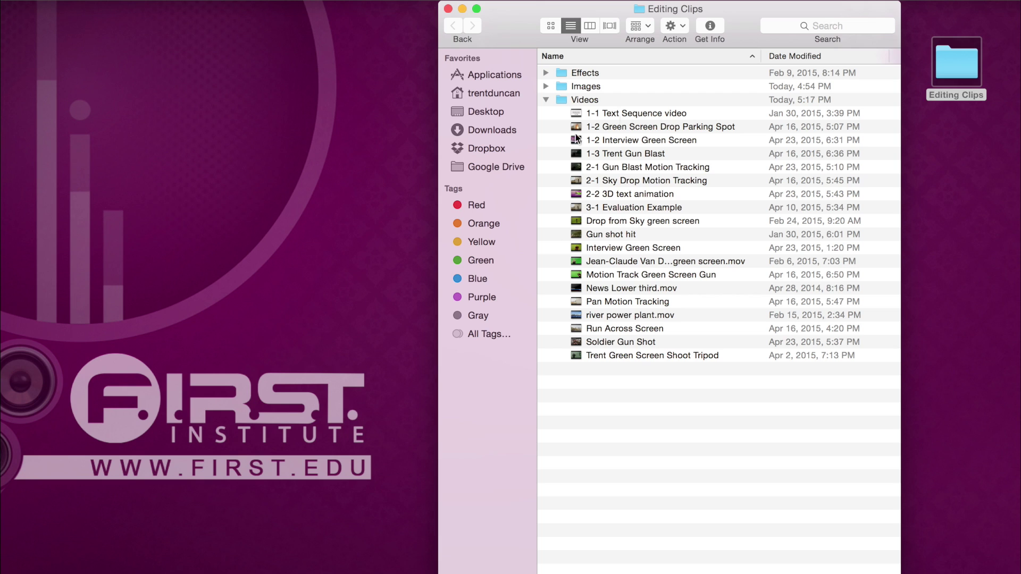
{"action": "left_click", "coordinate": [545, 100]}
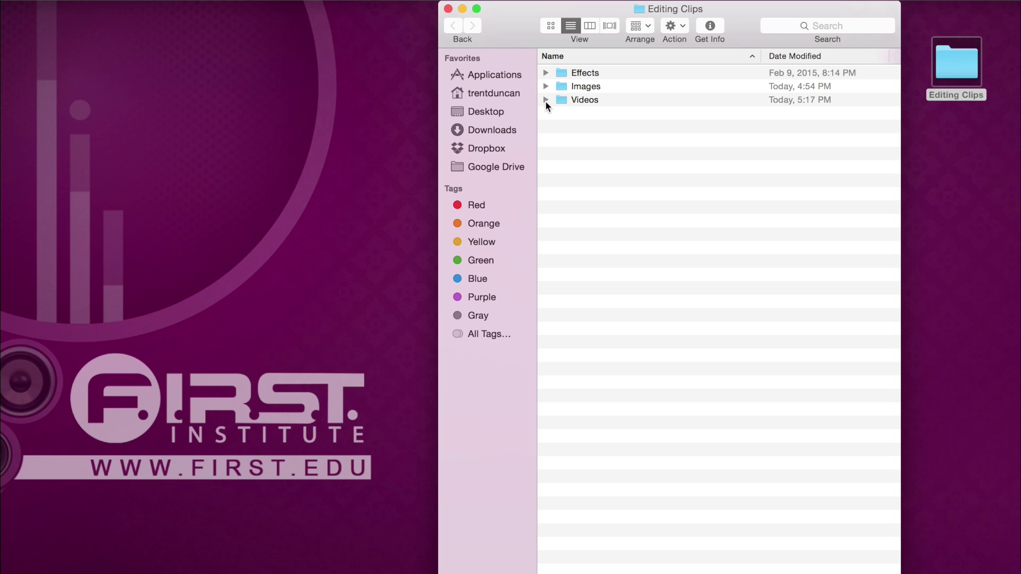
{"action": "left_click_drag", "start_coordinate": [555, 8], "coordinate": [582, 9]}
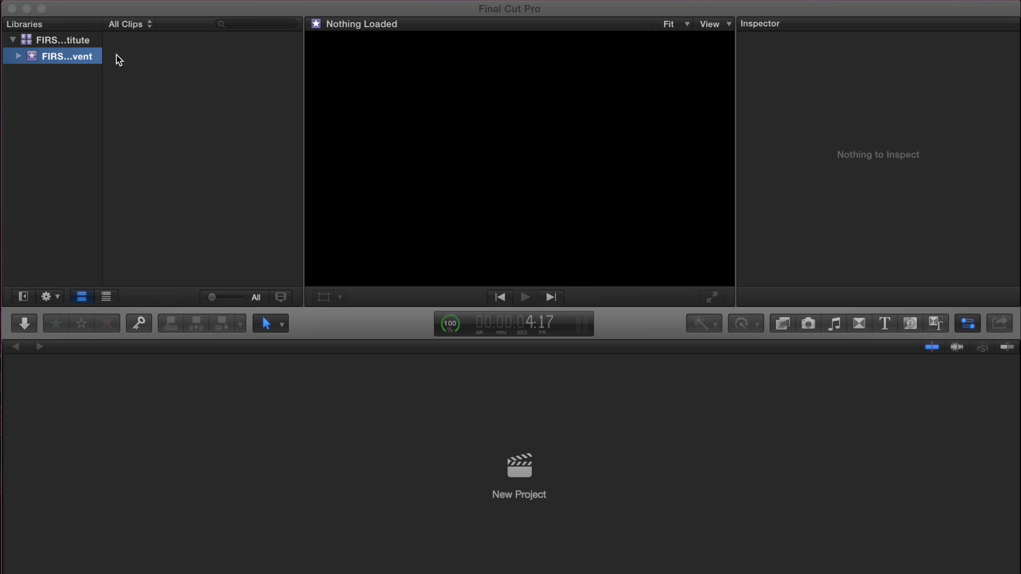
Select the FIRST Institute library to show its properties, and move the editor window aside to uncover the Finder window
{"action": "left_click", "coordinate": [30, 42]}
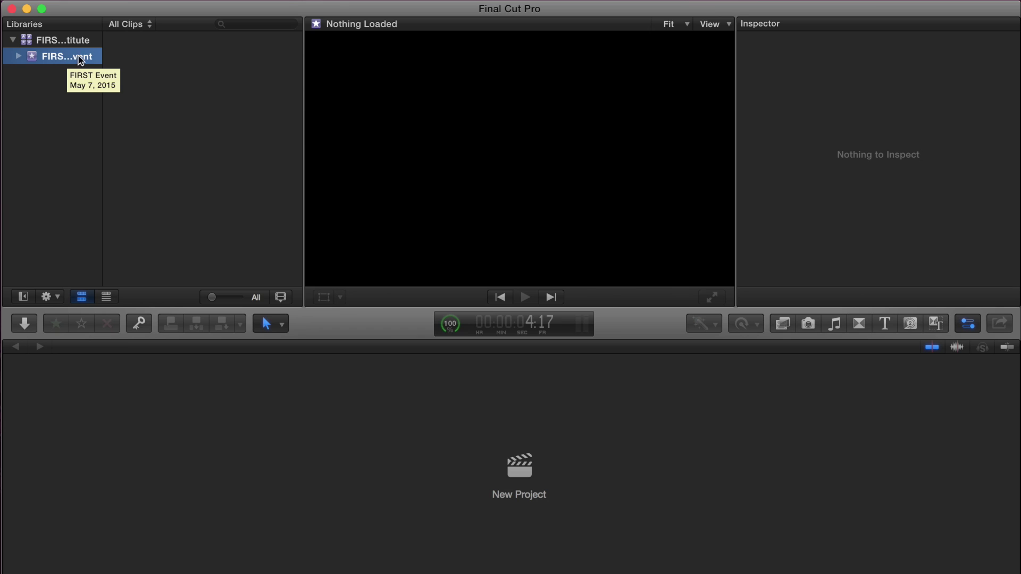
{"action": "left_click", "coordinate": [31, 56]}
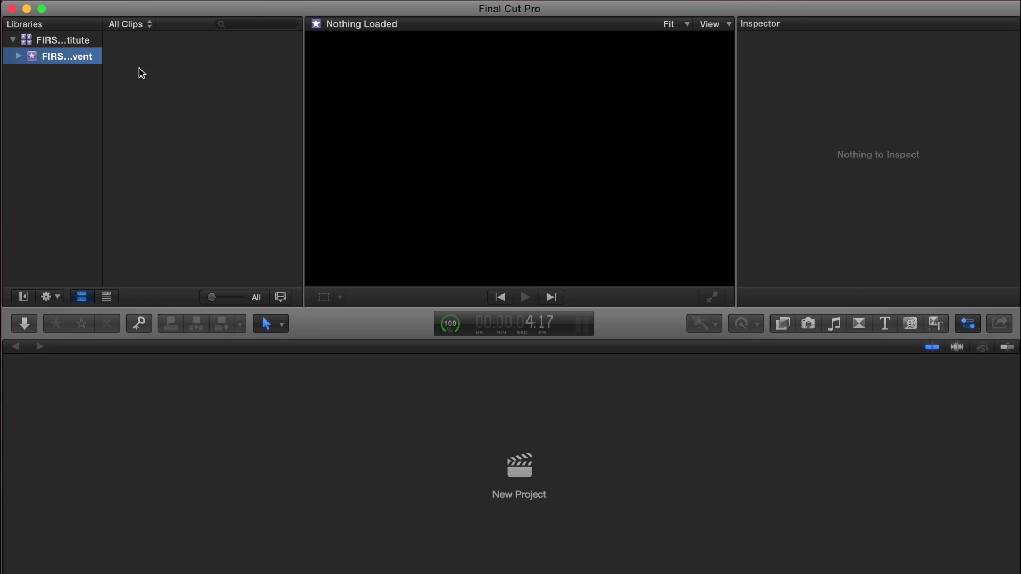
{"action": "left_click", "coordinate": [28, 40]}
{"action": "left_click_drag", "start_coordinate": [76, 10], "coordinate": [221, 10]}
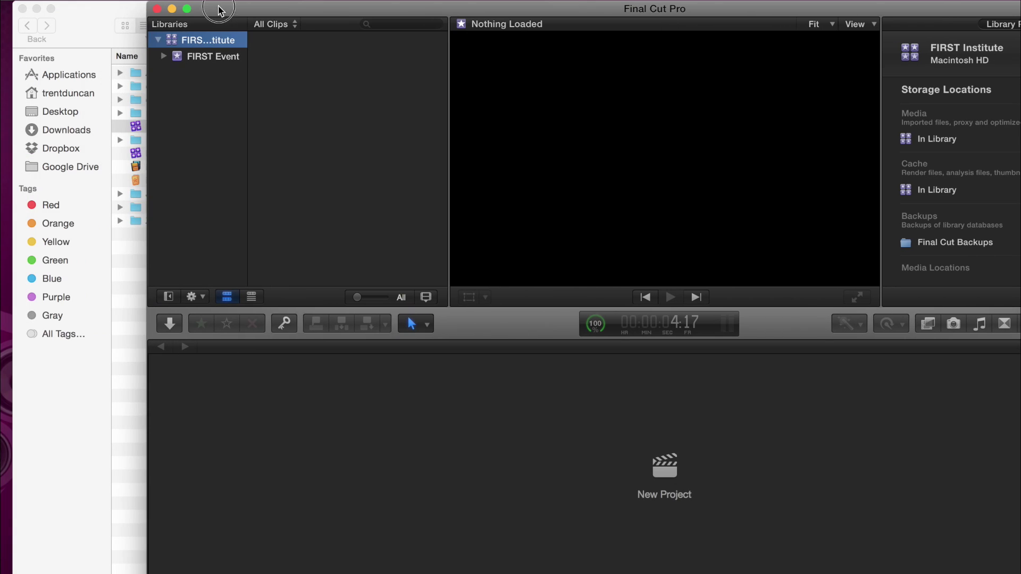
{"action": "left_click", "coordinate": [97, 15]}
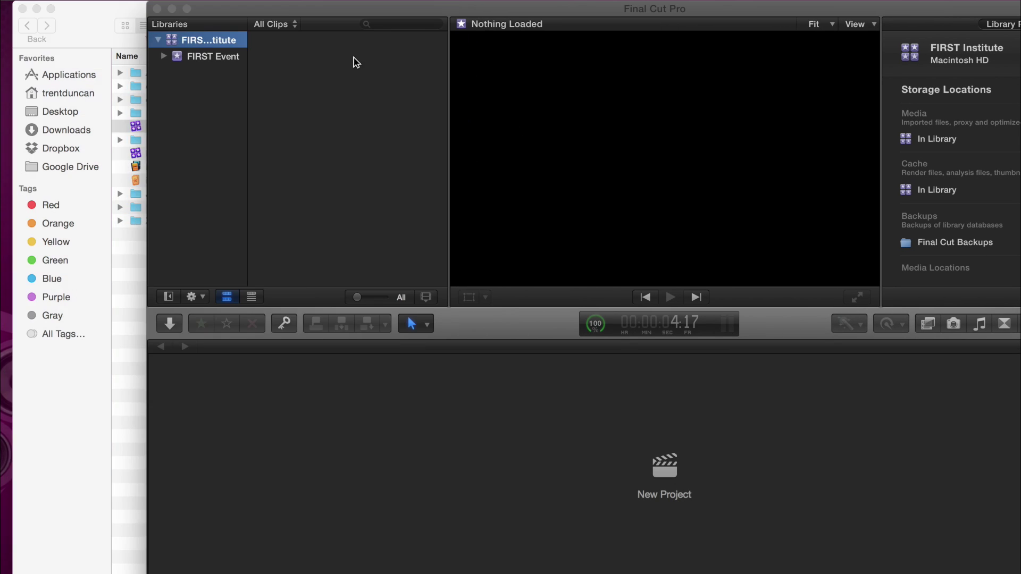
{"action": "left_click", "coordinate": [532, 120]}
{"action": "left_click", "coordinate": [190, 45]}
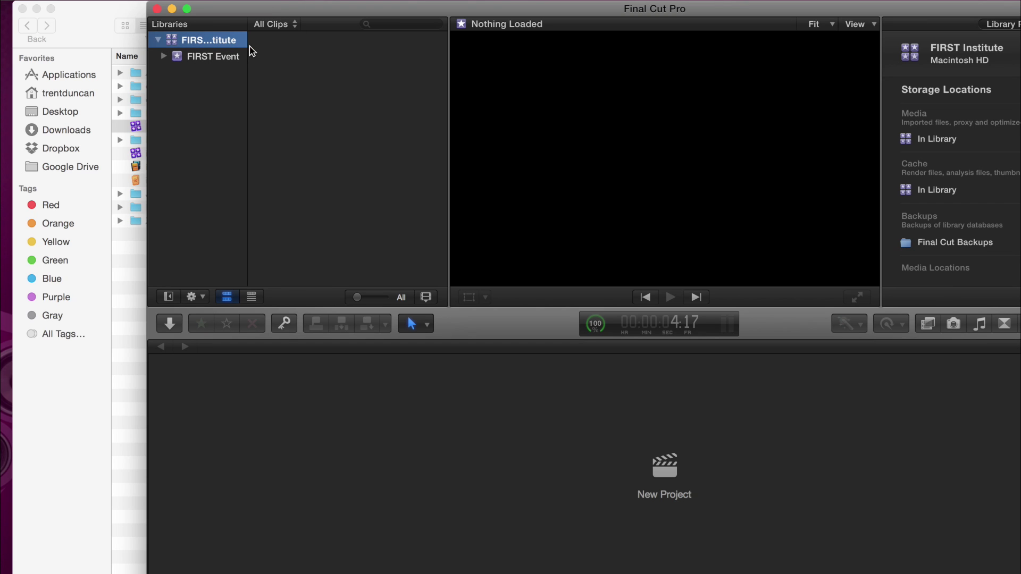
Widen the library list to read the full library name and compare it with the library file in the Movies folder
{"action": "left_click_drag", "start_coordinate": [248, 46], "coordinate": [307, 46]}
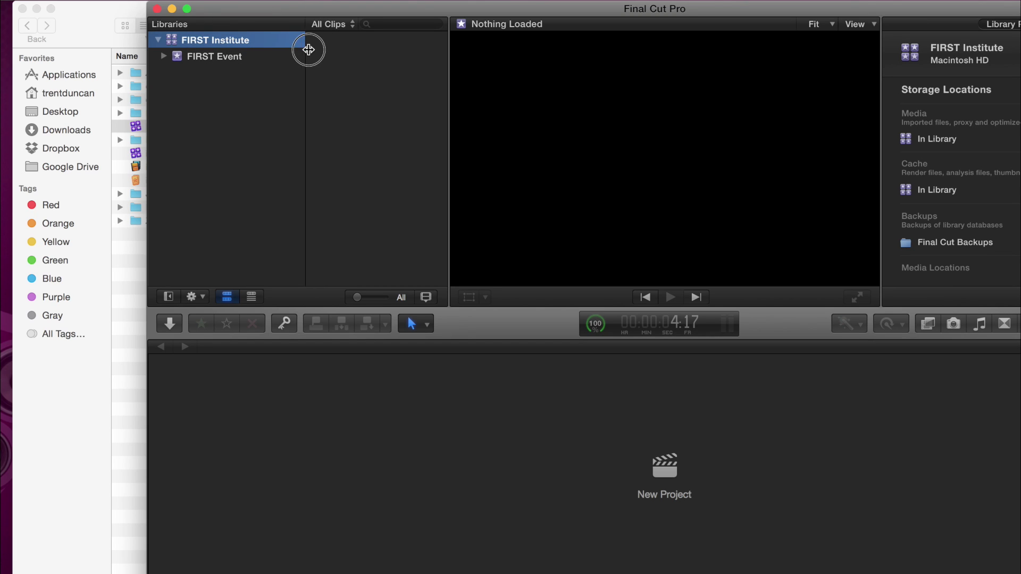
{"action": "left_click", "coordinate": [212, 44]}
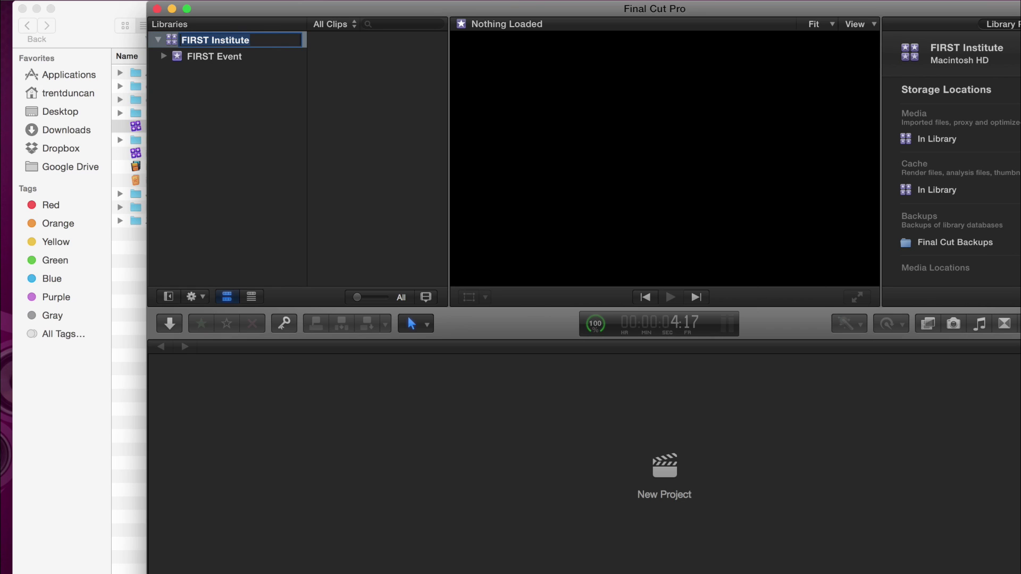
{"action": "key", "text": "Return"}
{"action": "left_click_drag", "start_coordinate": [248, 13], "coordinate": [195, 9]}
{"action": "left_click", "coordinate": [65, 21]}
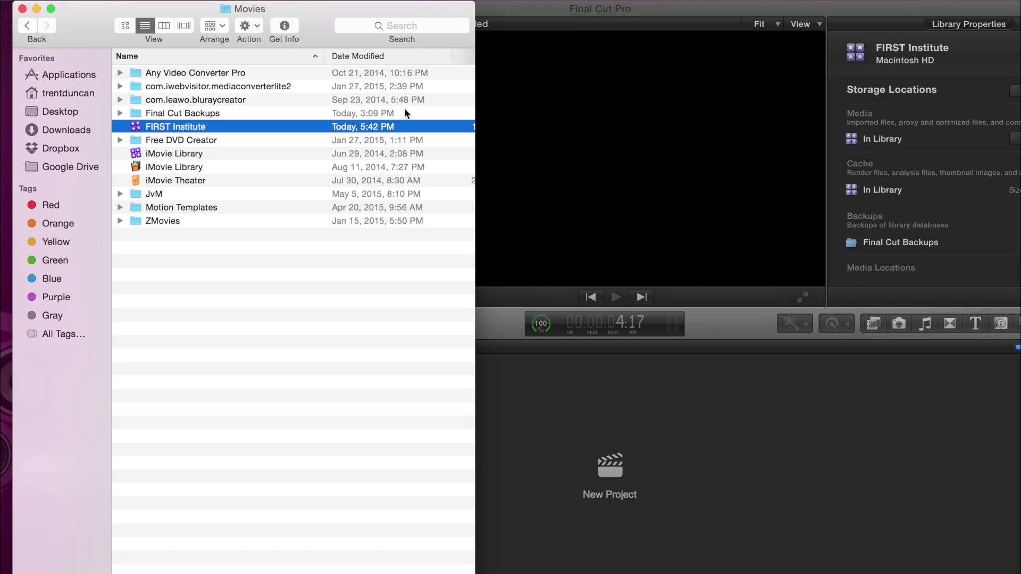
{"action": "left_click", "coordinate": [609, 66]}
{"action": "left_click_drag", "start_coordinate": [424, 12], "coordinate": [323, 12]}
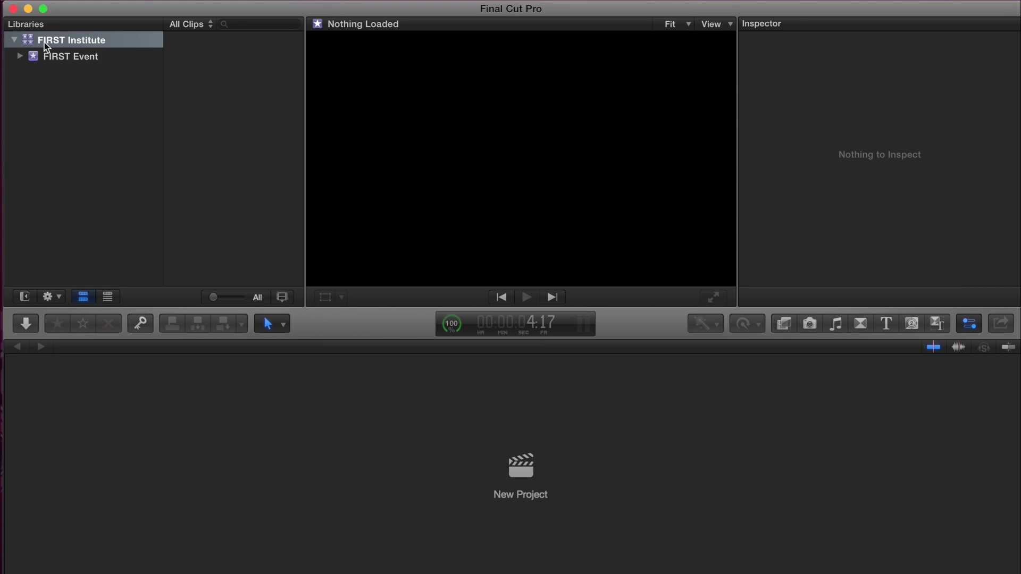
Create an event named "FIRST Event 2" in the FIRST Institute library and resize the library list to fit its name
{"action": "left_click", "coordinate": [167, 63]}
{"action": "left_click_drag", "start_coordinate": [166, 63], "coordinate": [111, 59]}
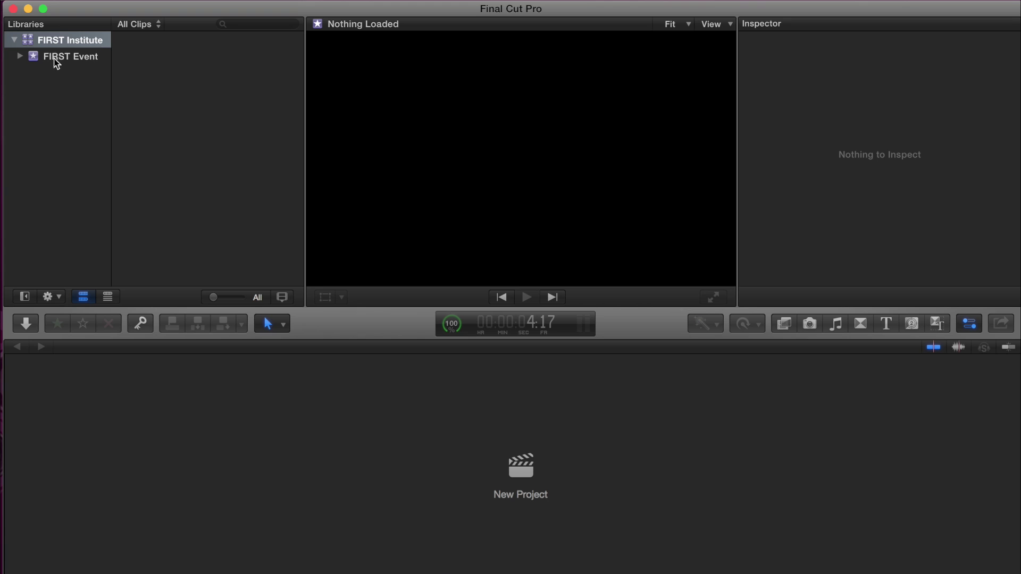
{"action": "left_click", "coordinate": [120, 1]}
{"action": "mouse_move", "coordinate": [139, 9]}
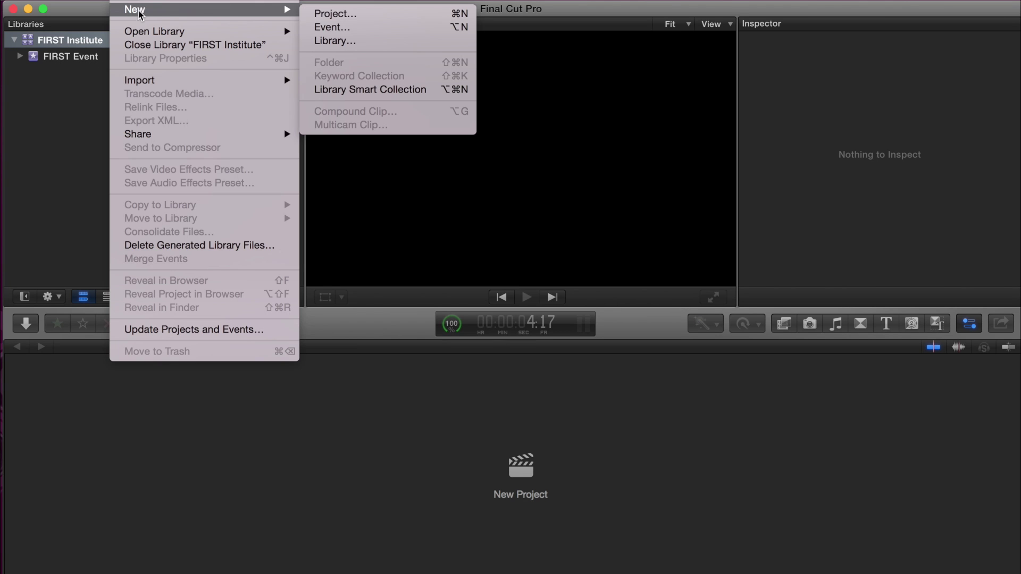
{"action": "left_click", "coordinate": [331, 27]}
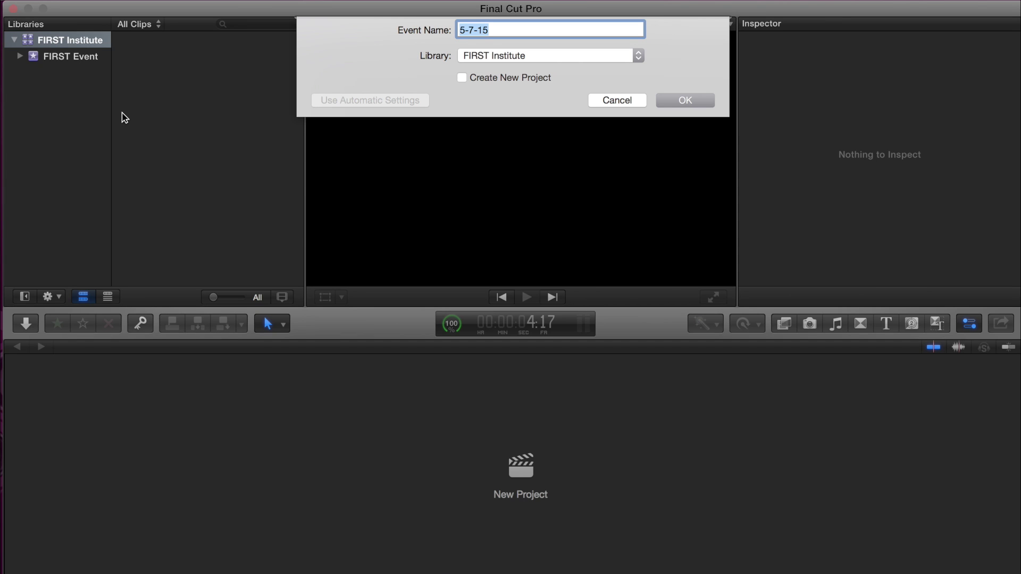
{"action": "type", "text": "FIRST Event 2"}
{"action": "key", "text": "Return"}
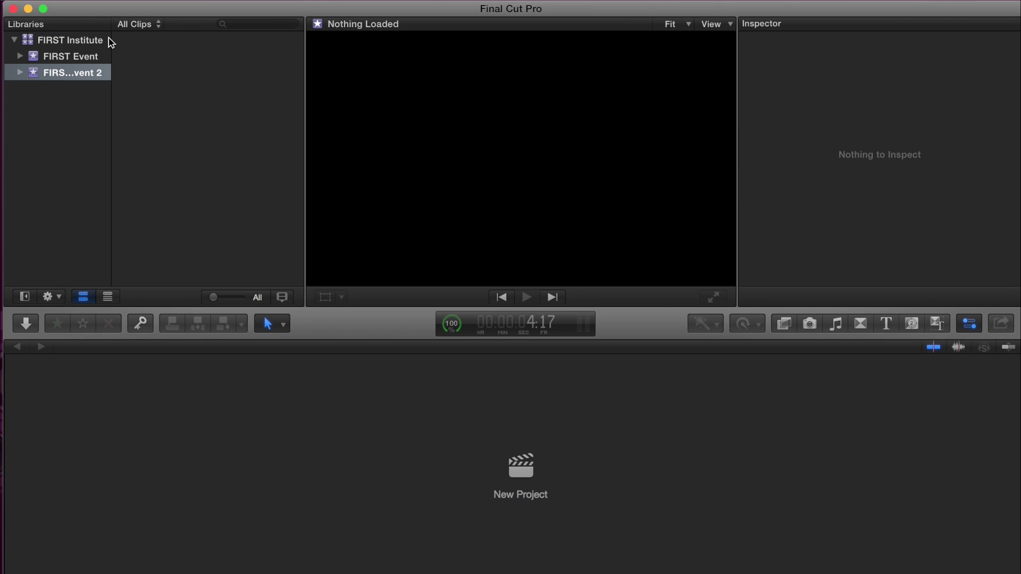
{"action": "left_click_drag", "start_coordinate": [113, 43], "coordinate": [118, 36]}
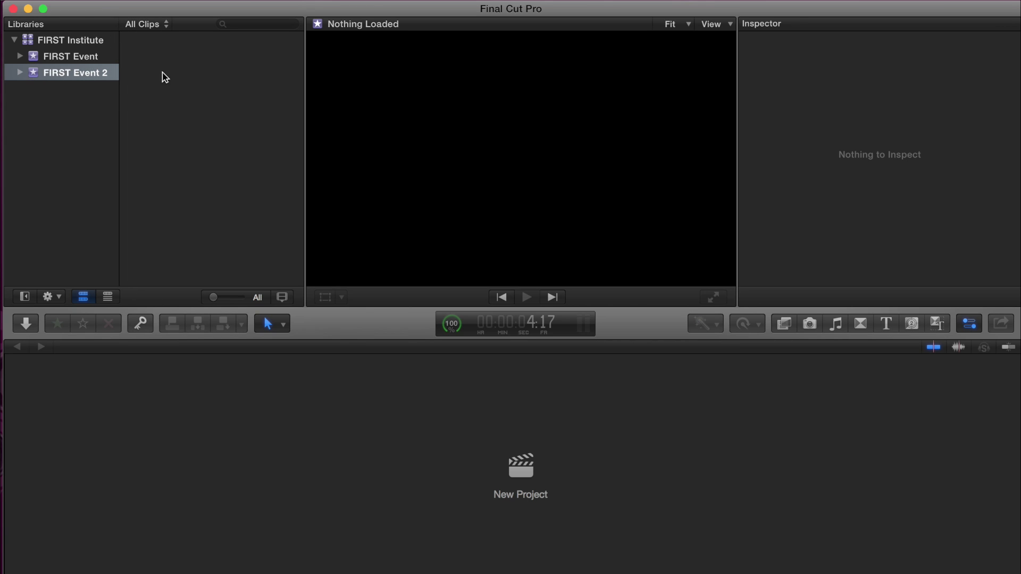
Create a project named "FIRST Project" in FIRST Event 2 with the default video and audio properties
{"action": "left_click", "coordinate": [129, 1]}
{"action": "mouse_move", "coordinate": [251, 13]}
{"action": "left_click", "coordinate": [339, 15]}
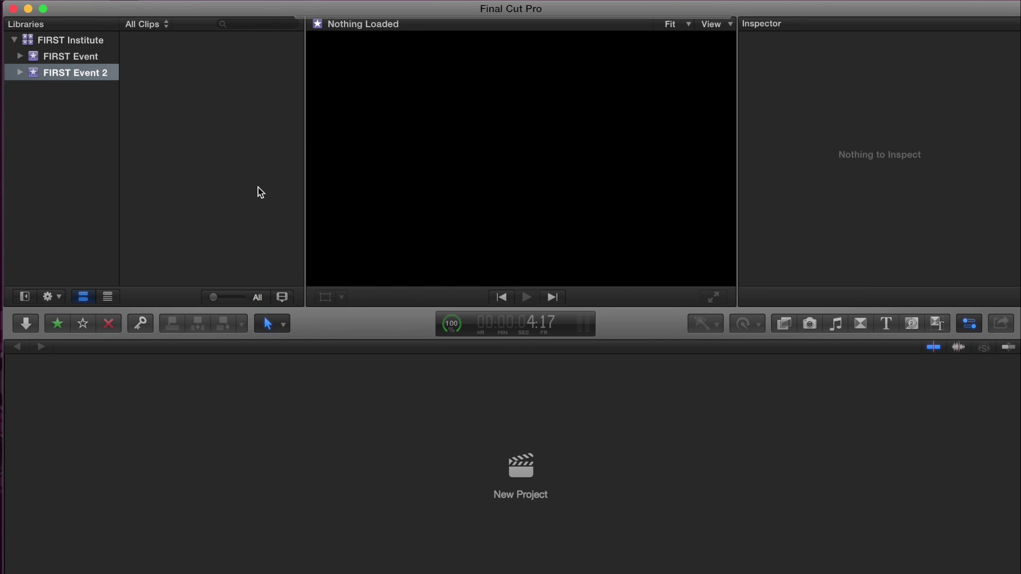
{"action": "type", "text": "FIR"}
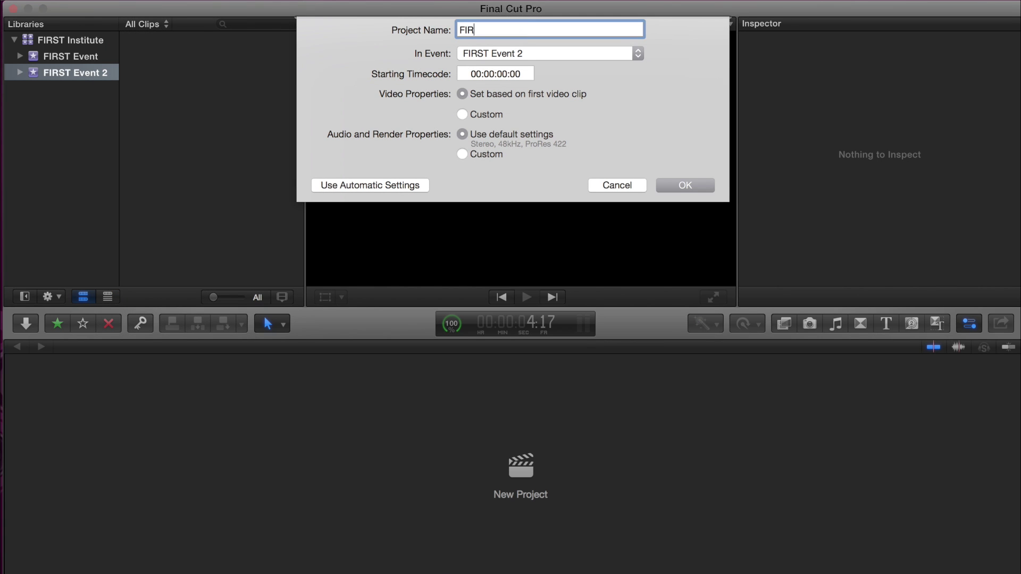
{"action": "type", "text": "ST PRoj"}
{"action": "key", "text": "BackSpace"}
{"action": "key", "text": "BackSpace"}
{"action": "key", "text": "BackSpace"}
{"action": "type", "text": "roject"}
{"action": "key", "text": "Return"}
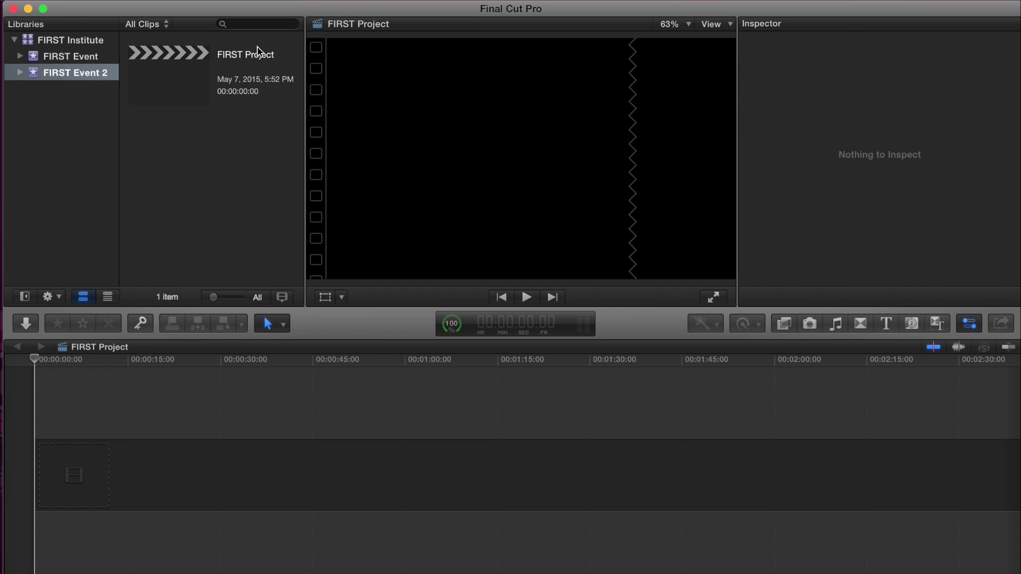
Check FIRST Project and its empty timeline, collapse and re-expand the FIRST Institute library, and select FIRST Event 2
{"action": "left_click", "coordinate": [162, 68]}
{"action": "left_click", "coordinate": [164, 474]}
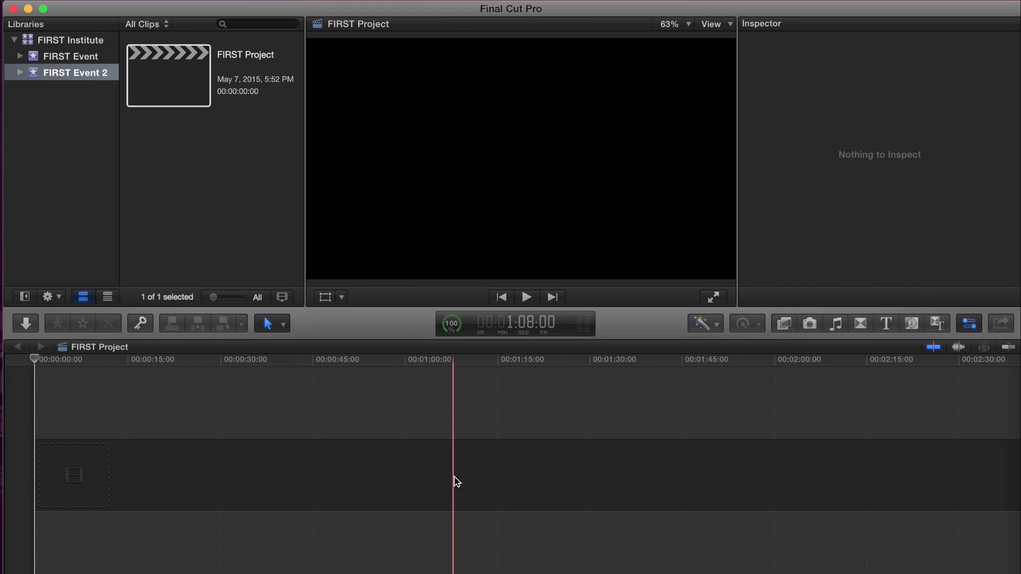
{"action": "left_click", "coordinate": [25, 42]}
{"action": "left_click", "coordinate": [14, 40]}
{"action": "left_click", "coordinate": [14, 40]}
{"action": "left_click", "coordinate": [41, 73]}
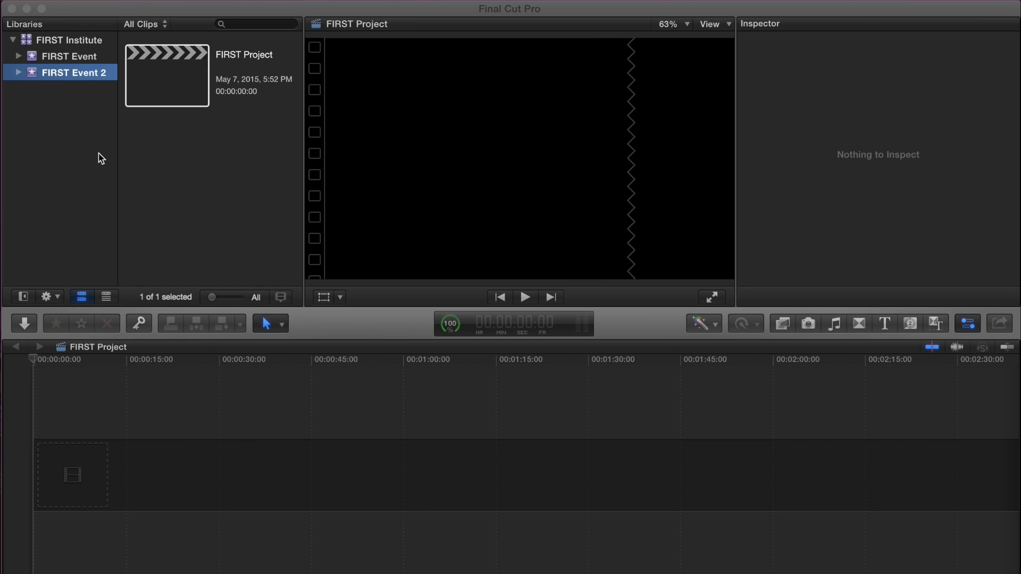
{"action": "left_click", "coordinate": [164, 163]}
{"action": "right_click", "coordinate": [164, 163]}
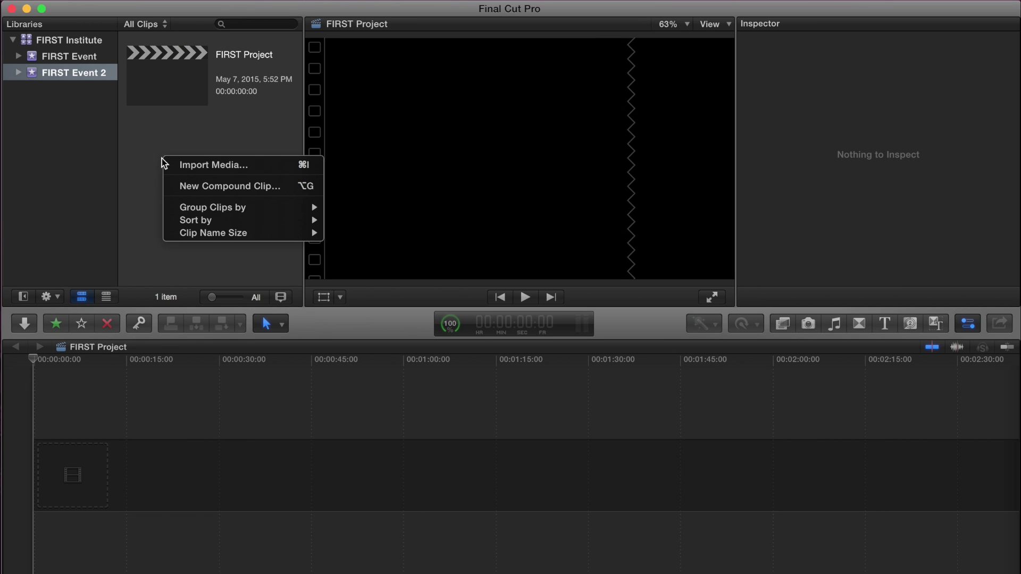
{"action": "left_click", "coordinate": [132, 5]}
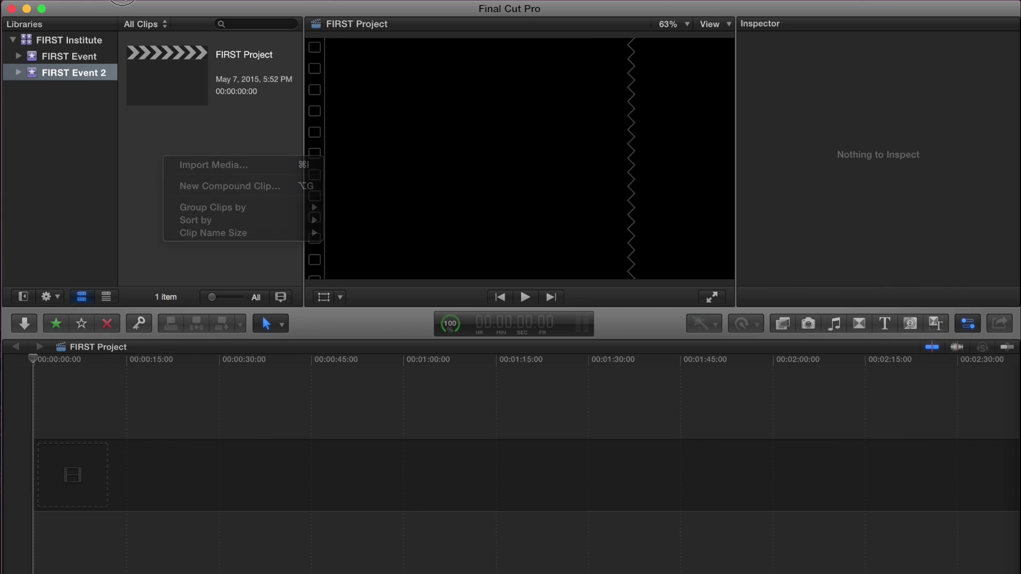
{"action": "left_click", "coordinate": [131, 4]}
{"action": "mouse_move", "coordinate": [183, 81]}
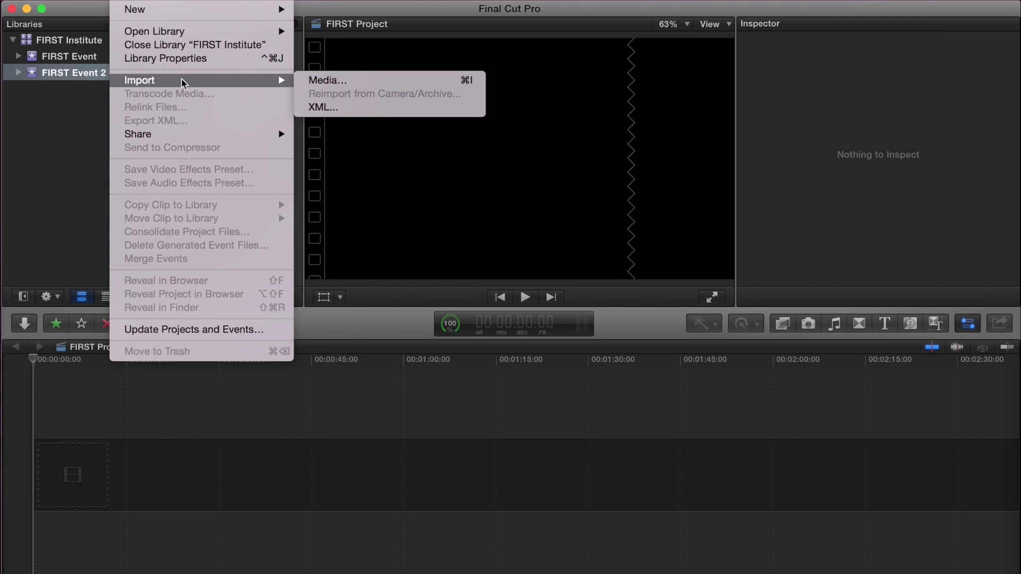
{"action": "left_click", "coordinate": [74, 152]}
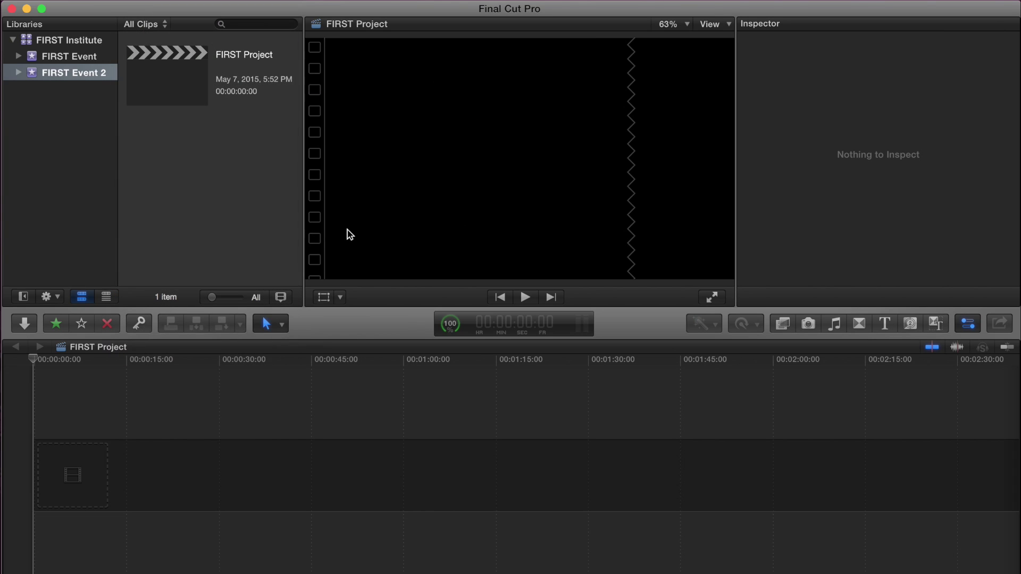
Import the Green Screen Shoot Tripod clip from the Videos folder of Editing Clips on the desktop into FIRST Event 2
{"action": "key", "text": "ctrl+Up"}
{"action": "left_click", "coordinate": [238, 223]}
{"action": "left_click_drag", "start_coordinate": [201, 11], "coordinate": [563, 11]}
{"action": "left_click", "coordinate": [421, 112]}
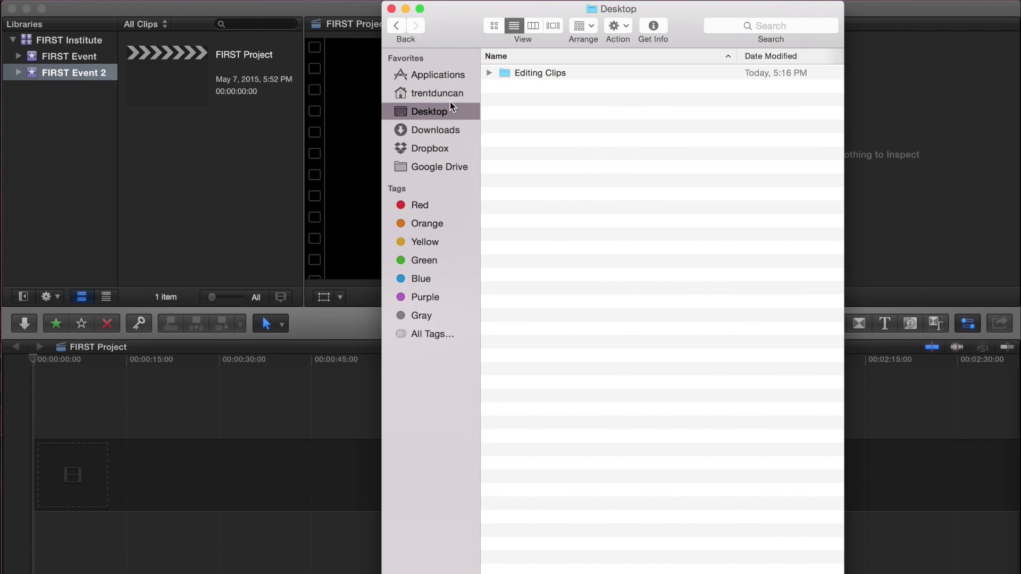
{"action": "double_click", "coordinate": [514, 75]}
{"action": "left_click", "coordinate": [489, 100]}
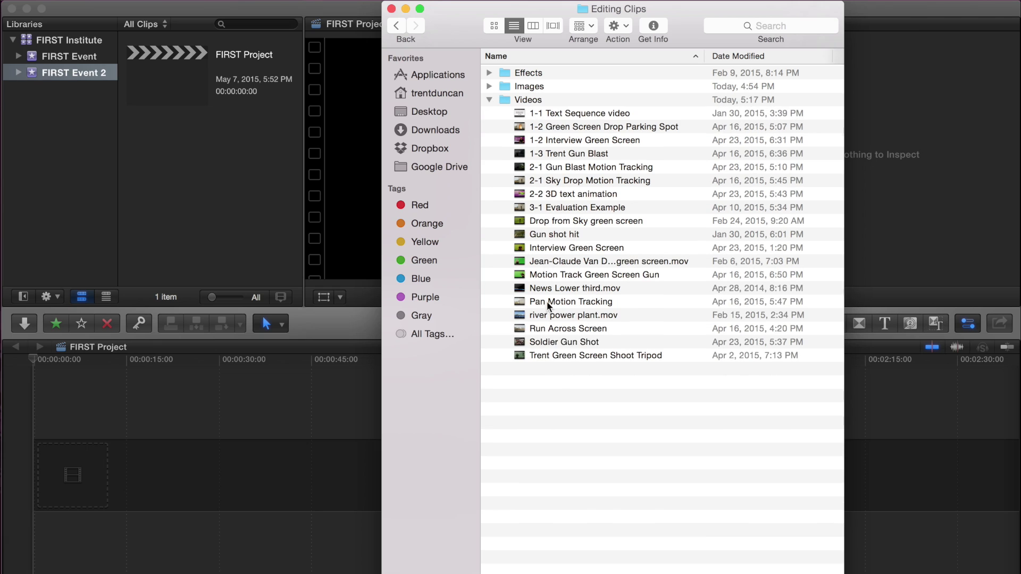
{"action": "left_click_drag", "start_coordinate": [556, 357], "coordinate": [186, 139]}
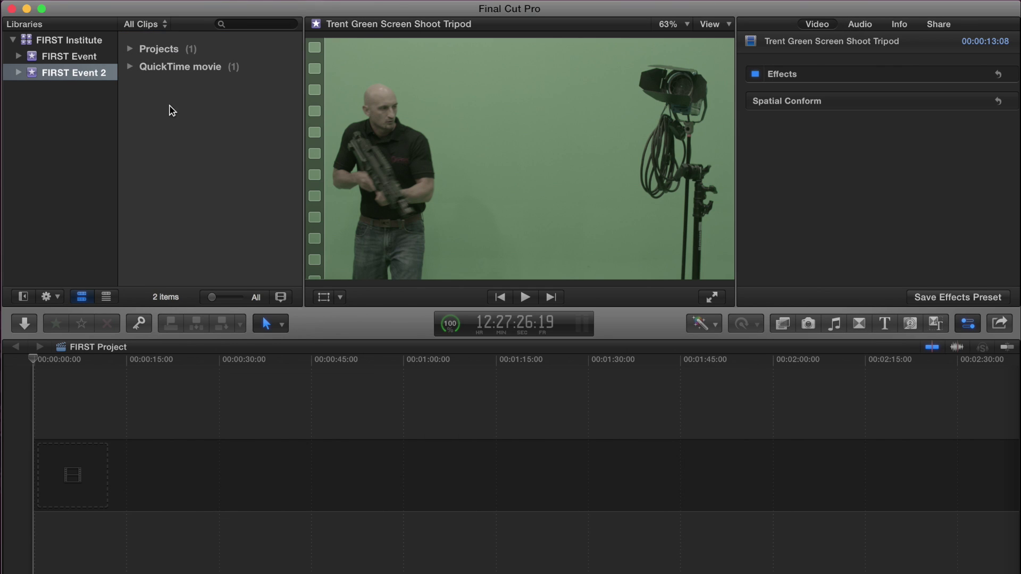
Examine the Projects group of FIRST Event 2 and the FIRST Project timeline, leaving the group collapsed
{"action": "left_click", "coordinate": [68, 77]}
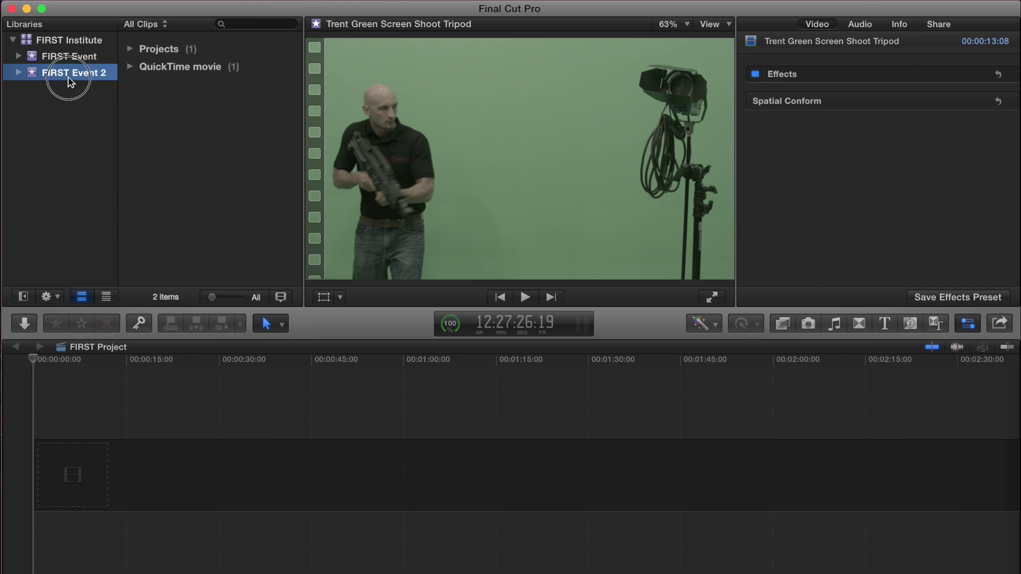
{"action": "left_click", "coordinate": [130, 51]}
{"action": "left_click", "coordinate": [130, 49]}
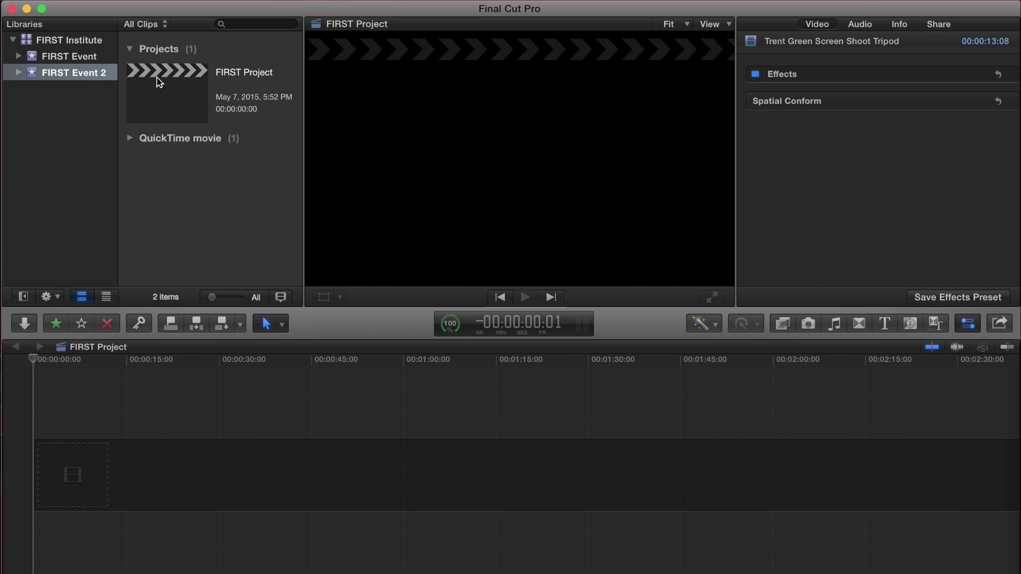
{"action": "left_click", "coordinate": [101, 424]}
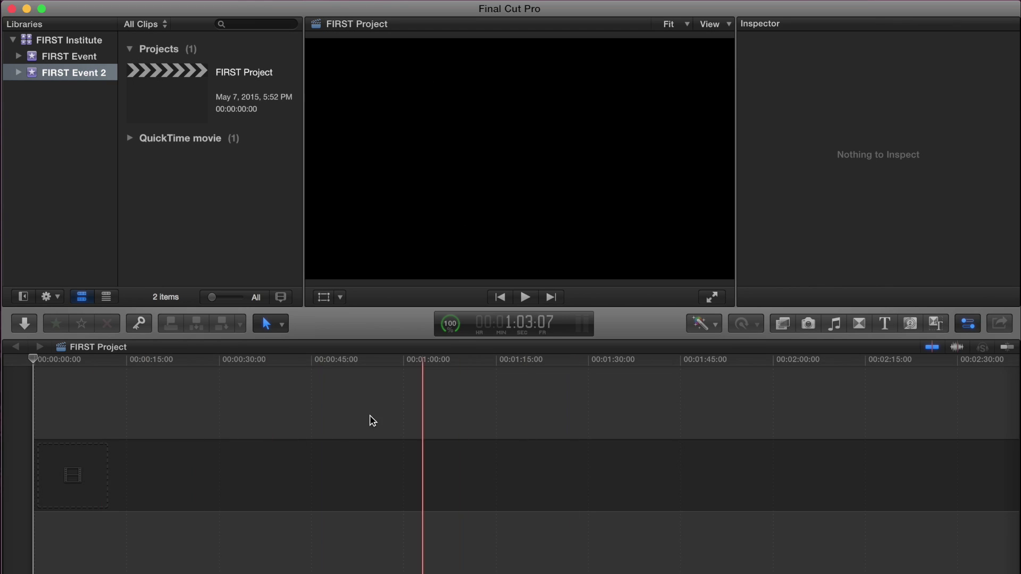
{"action": "left_click", "coordinate": [130, 52]}
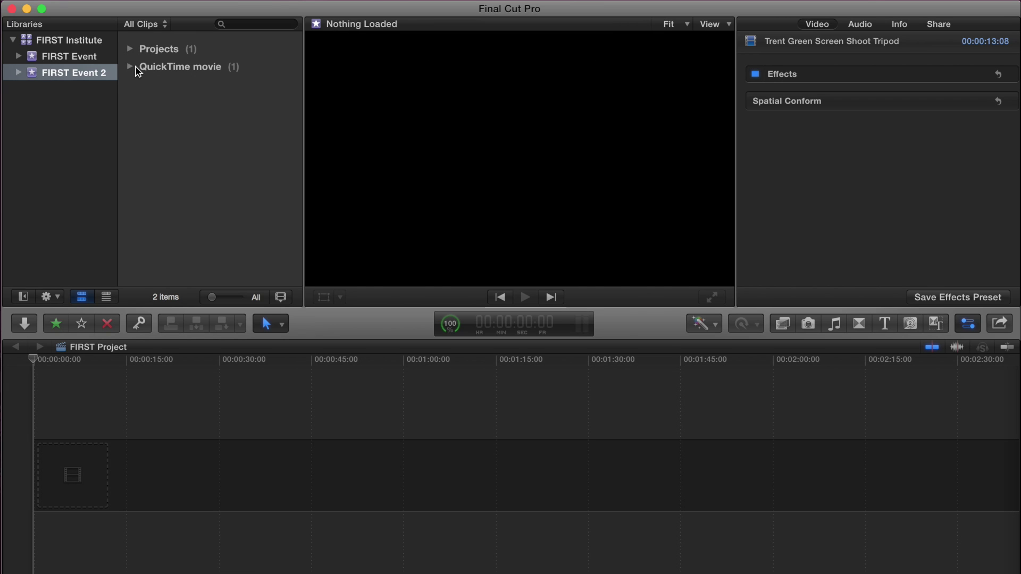
Preview the Green Screen Shoot Tripod clip in the QuickTime movie group of FIRST Event 2, leaving the group collapsed
{"action": "left_click", "coordinate": [130, 67]}
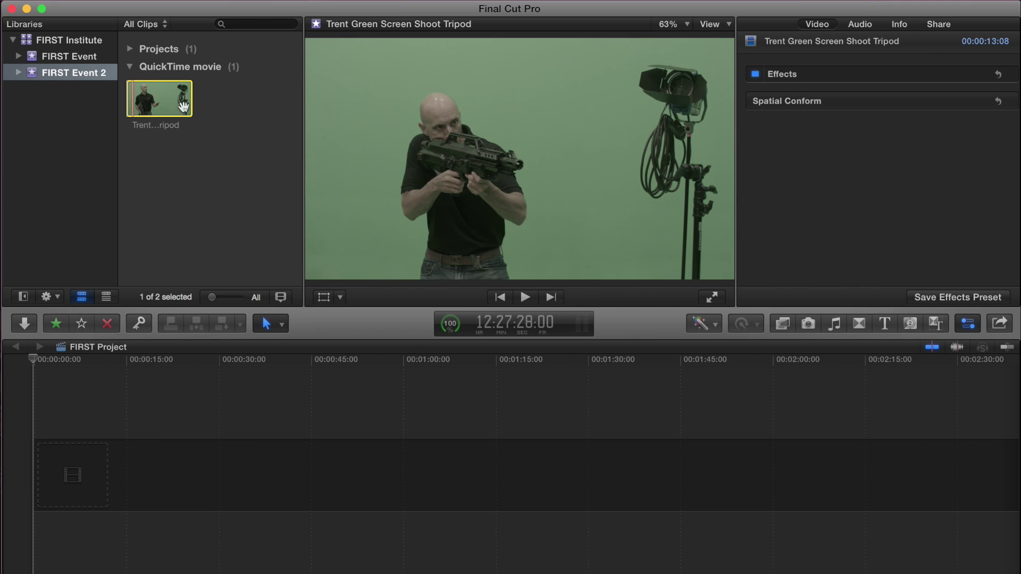
{"action": "left_click", "coordinate": [131, 67]}
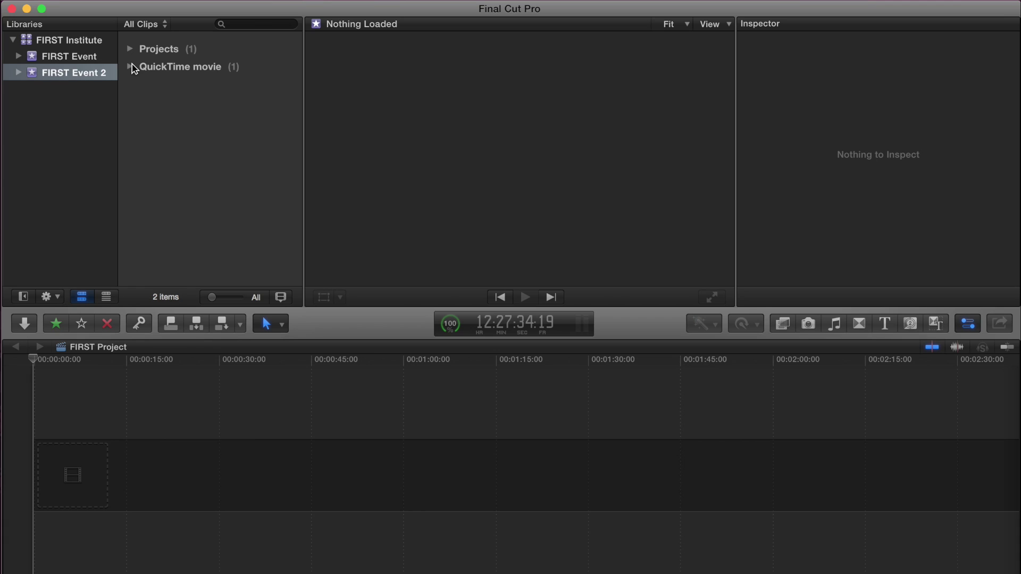
Start a media import and browse from Macintosh HD through the user's home folder to the Editing Clips folder on the desktop
{"action": "left_click", "coordinate": [116, 4]}
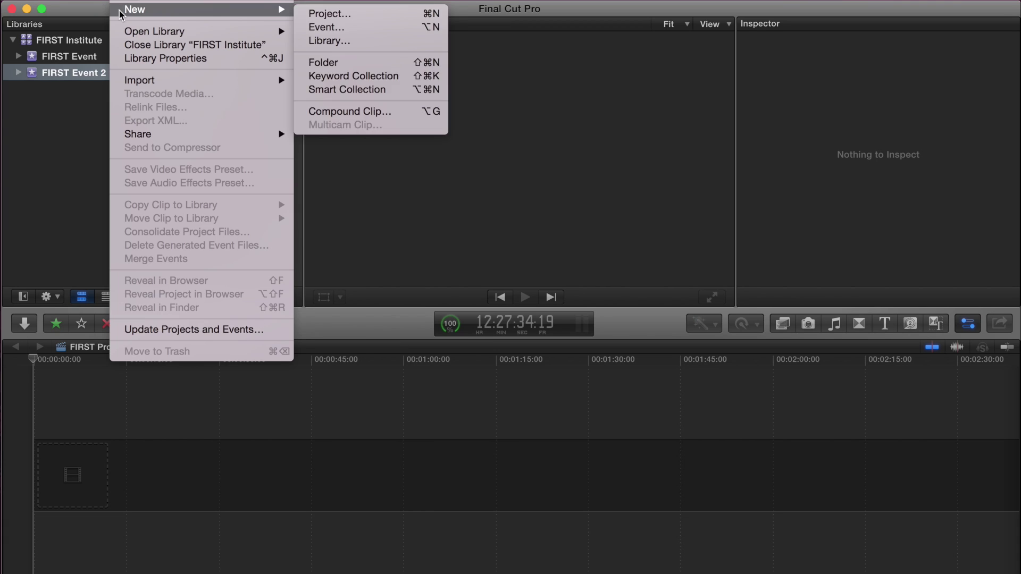
{"action": "mouse_move", "coordinate": [272, 86]}
{"action": "left_click", "coordinate": [333, 83]}
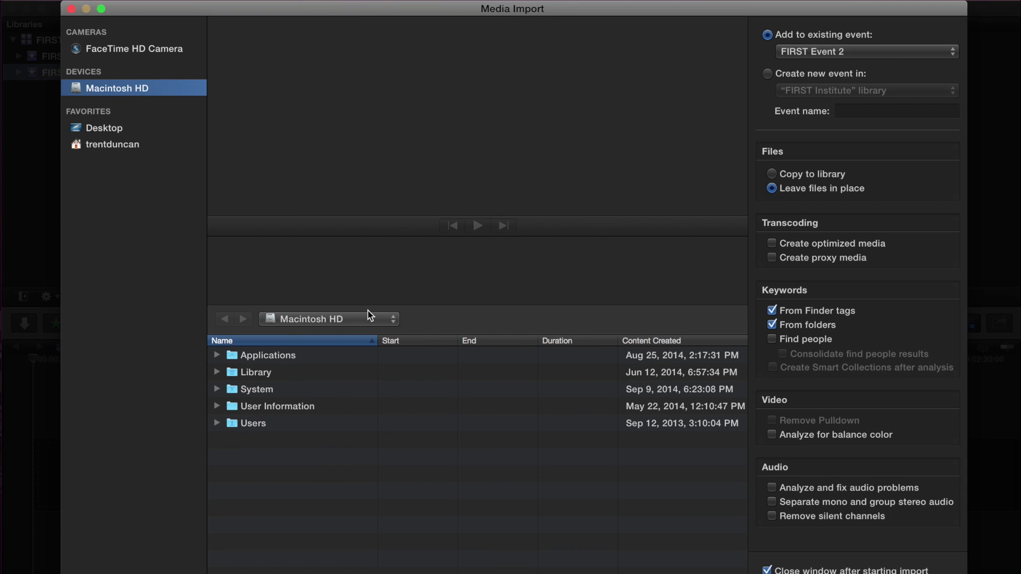
{"action": "left_click_drag", "start_coordinate": [281, 11], "coordinate": [266, 11]}
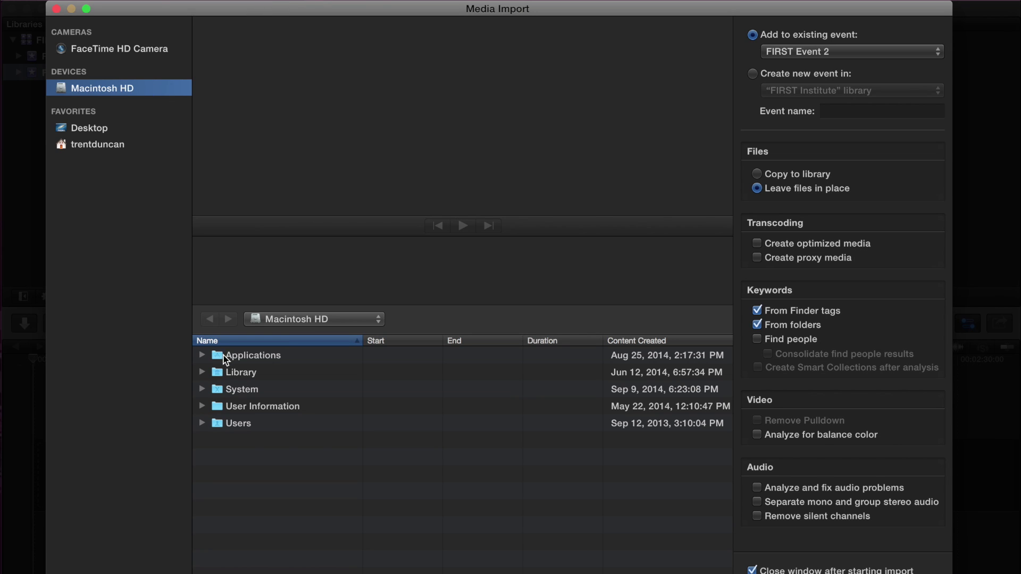
{"action": "left_click", "coordinate": [296, 318]}
{"action": "left_click", "coordinate": [296, 318]}
{"action": "double_click", "coordinate": [242, 423]}
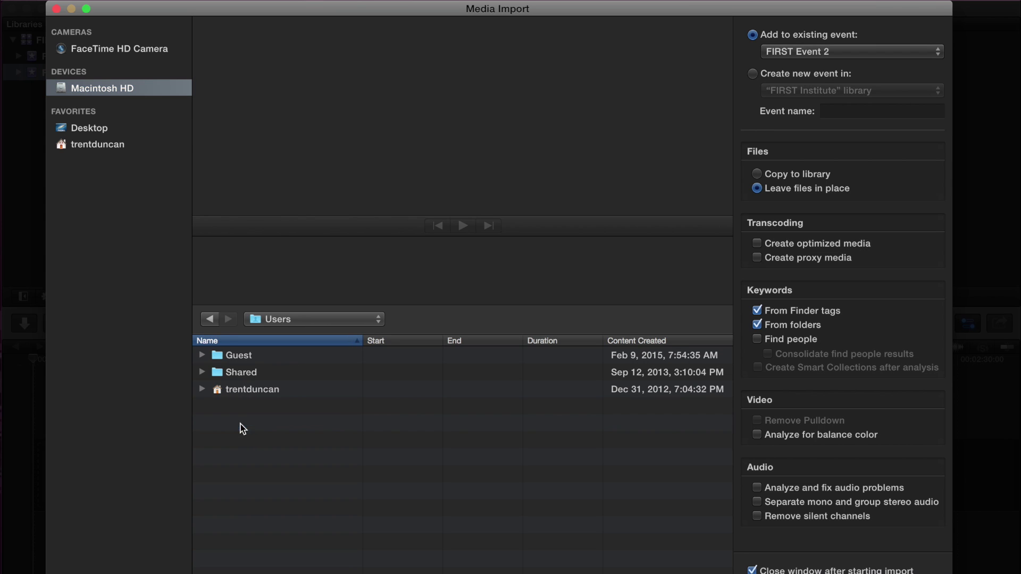
{"action": "double_click", "coordinate": [243, 391]}
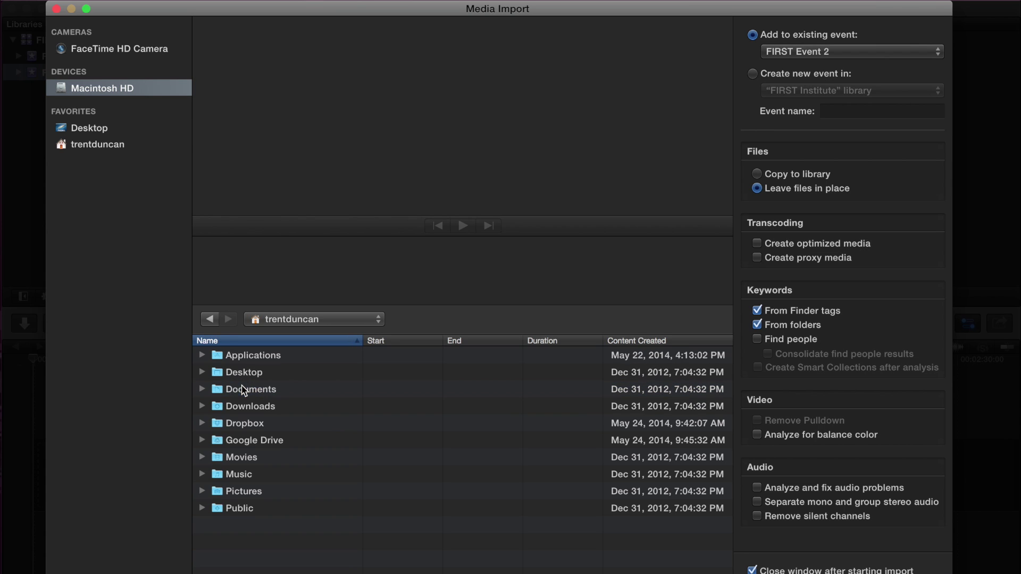
{"action": "double_click", "coordinate": [244, 372]}
{"action": "double_click", "coordinate": [229, 363]}
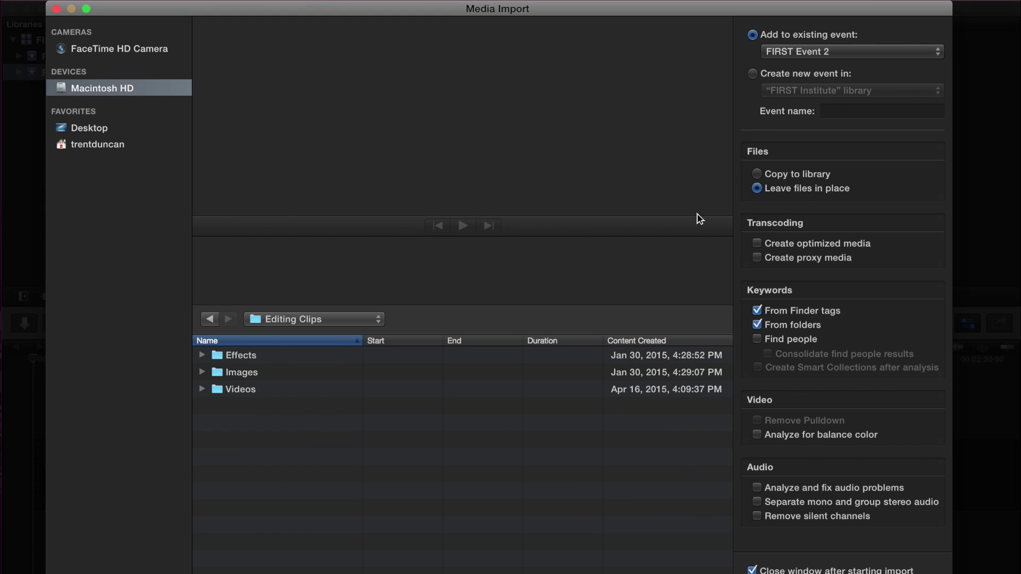
Check the contents of the Images and Videos folders and import both into the existing event FIRST Event 2, leaving the files in place
{"action": "left_click", "coordinate": [803, 59]}
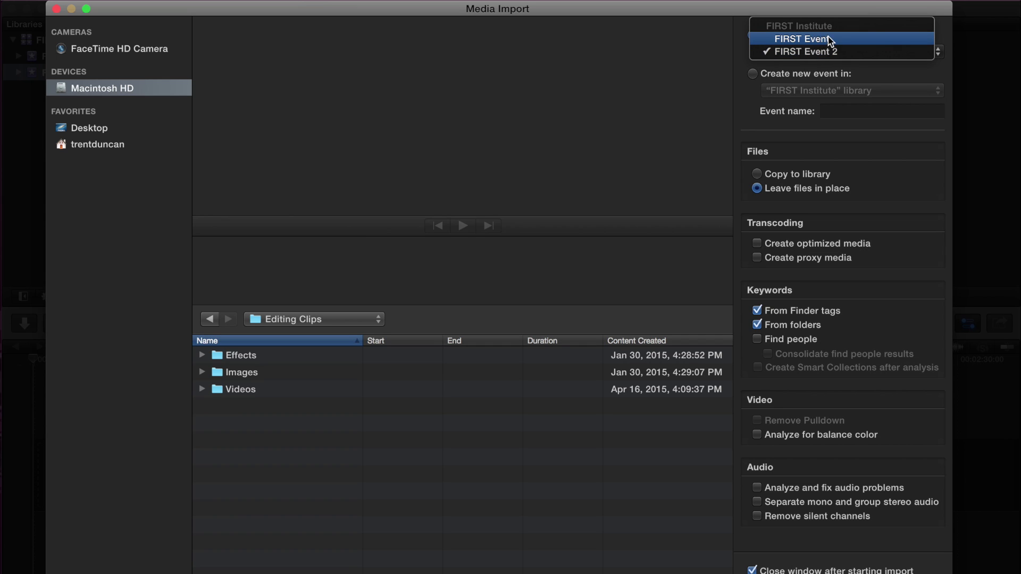
{"action": "left_click", "coordinate": [825, 51]}
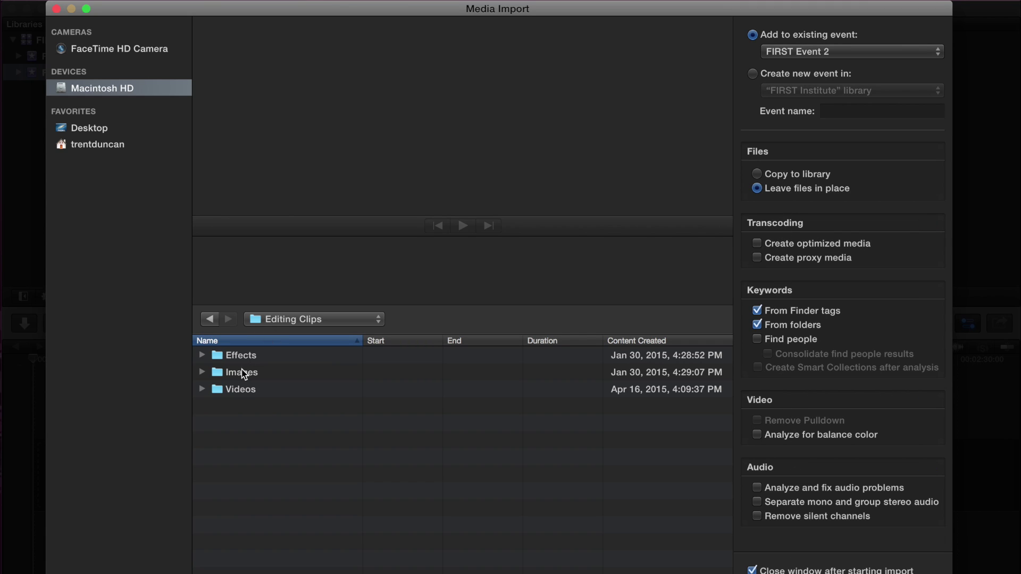
{"action": "left_click", "coordinate": [203, 373]}
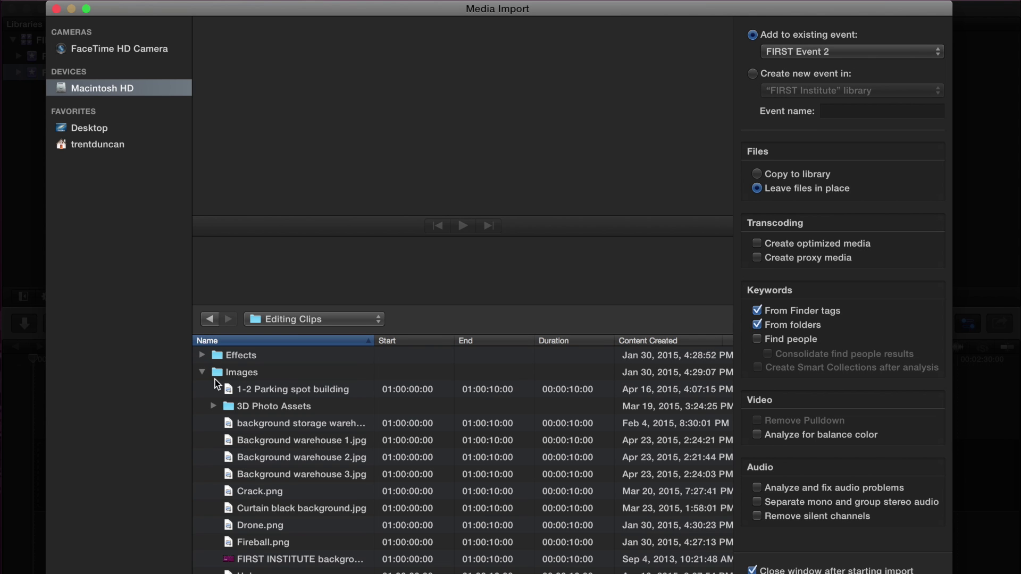
{"action": "left_click", "coordinate": [202, 372]}
{"action": "left_click", "coordinate": [202, 389]}
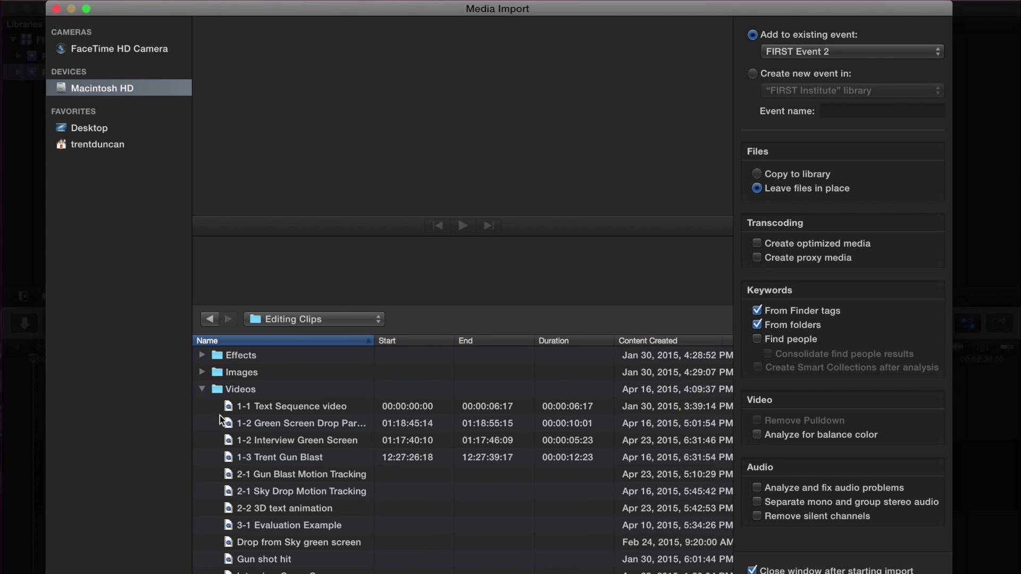
{"action": "left_click", "coordinate": [203, 391]}
{"action": "left_click", "coordinate": [270, 377]}
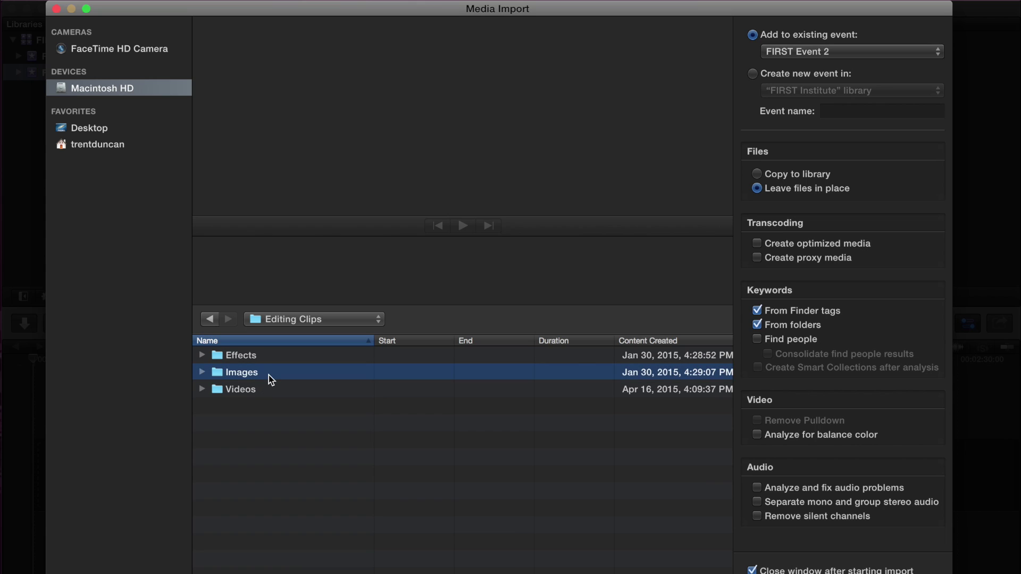
{"action": "left_click", "coordinate": [265, 389], "text": "shift"}
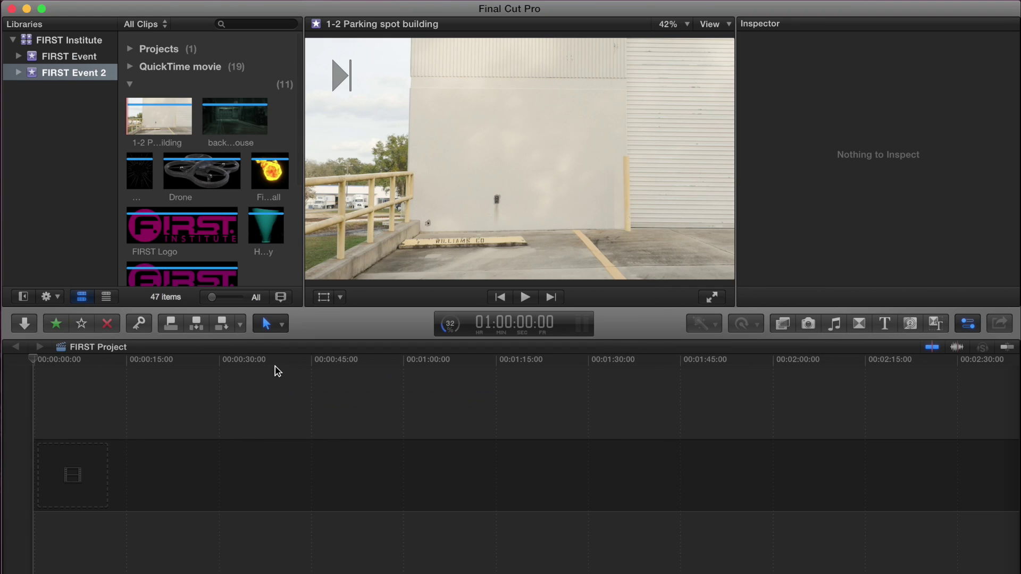
Collapse the unlabelled image group and look through the imported clips in the QuickTime movie group of FIRST Event 2
{"action": "left_click", "coordinate": [276, 368]}
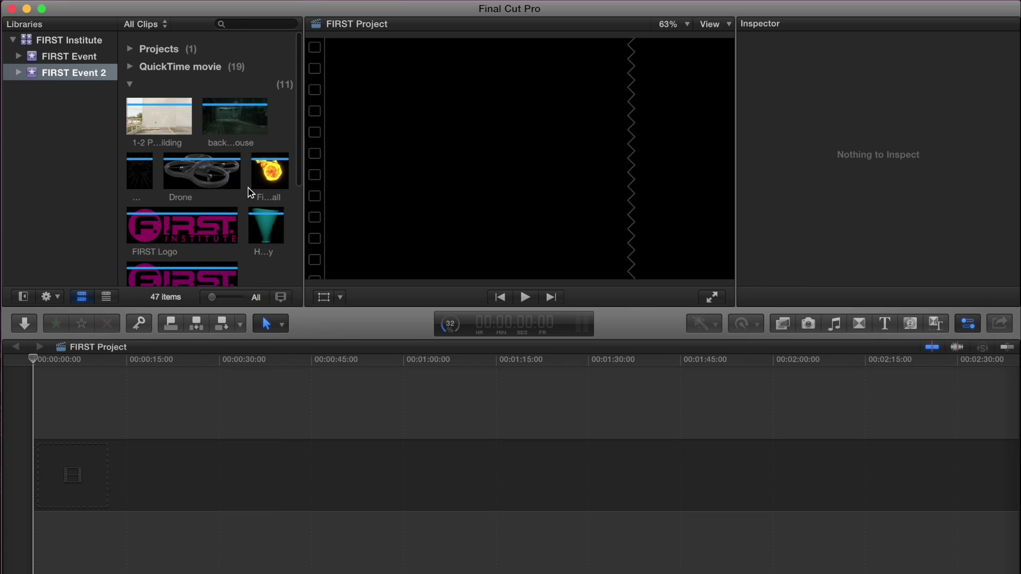
{"action": "left_click", "coordinate": [129, 85]}
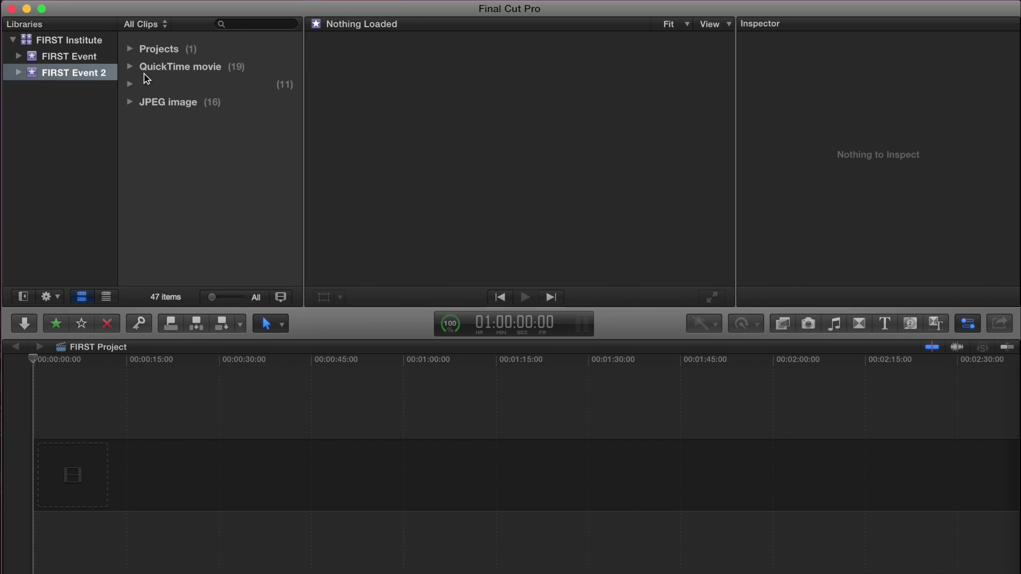
{"action": "left_click", "coordinate": [128, 67]}
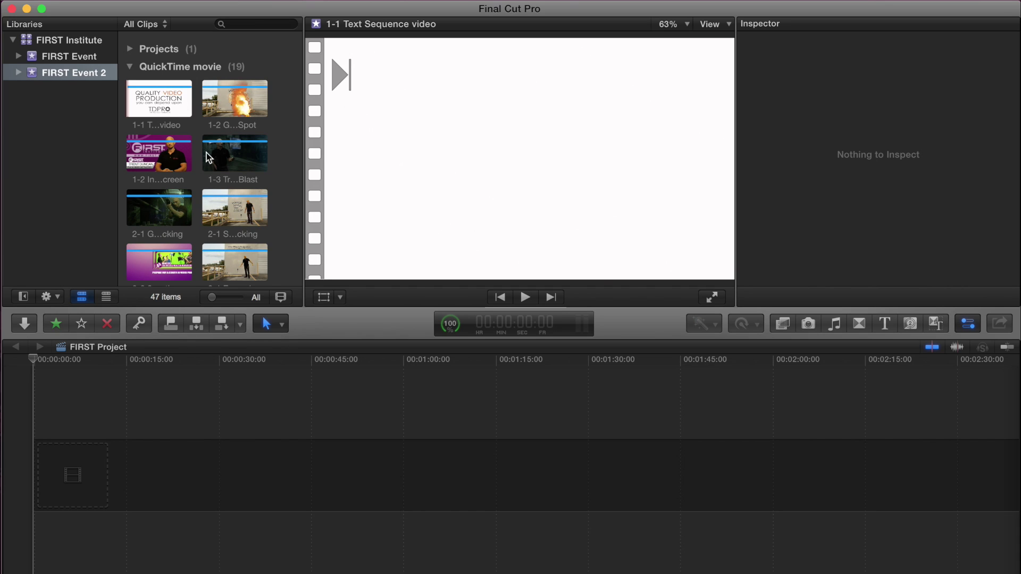
{"action": "scroll", "coordinate": [246, 189], "scroll_direction": "down", "scroll_amount": 5}
{"action": "scroll", "coordinate": [212, 132], "scroll_direction": "up", "scroll_amount": 10}
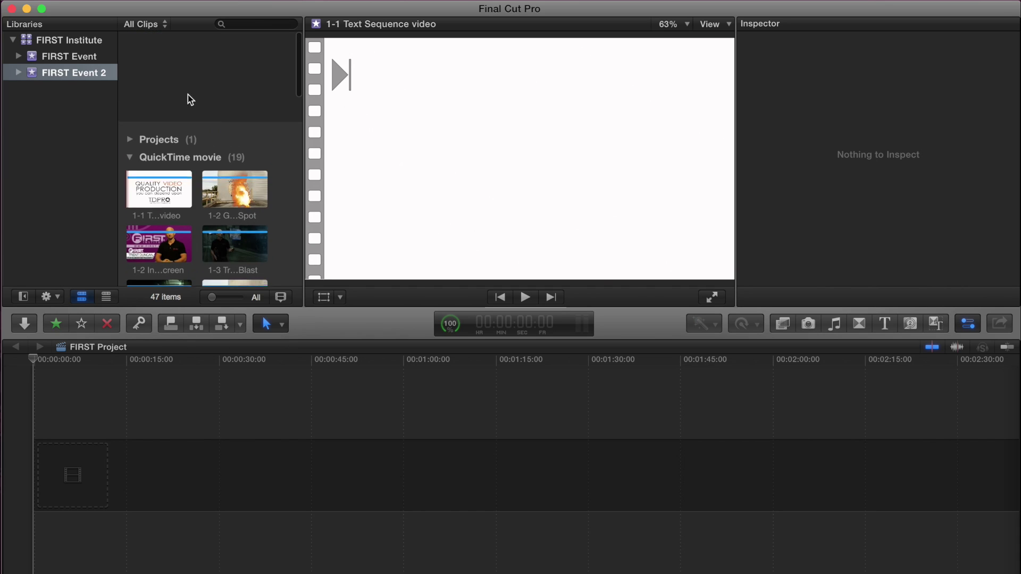
{"action": "left_click", "coordinate": [130, 155]}
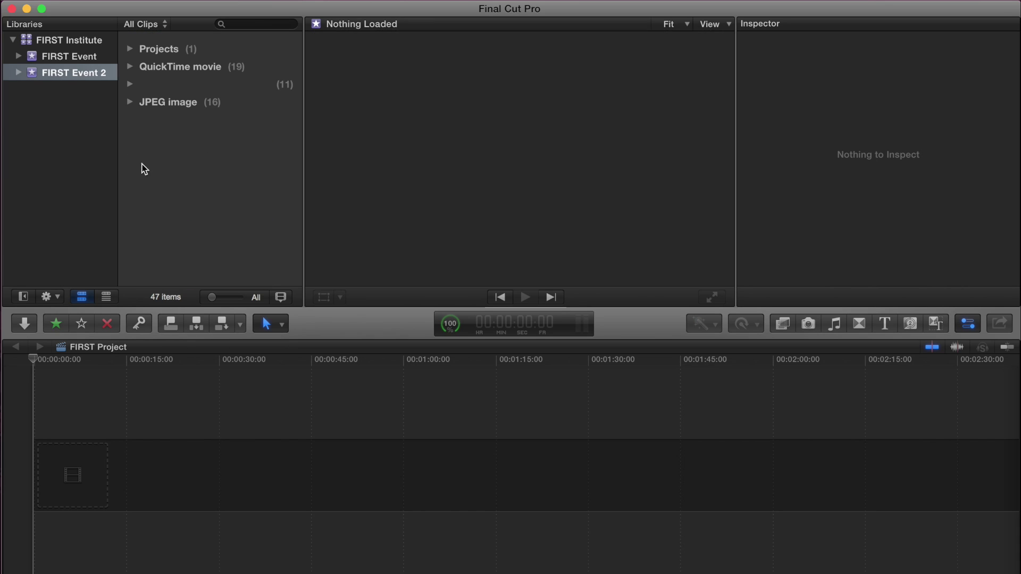
Examine the imported stills in the JPEG image group and the unlabelled group of FIRST Event 2, leaving both collapsed
{"action": "left_click", "coordinate": [129, 102]}
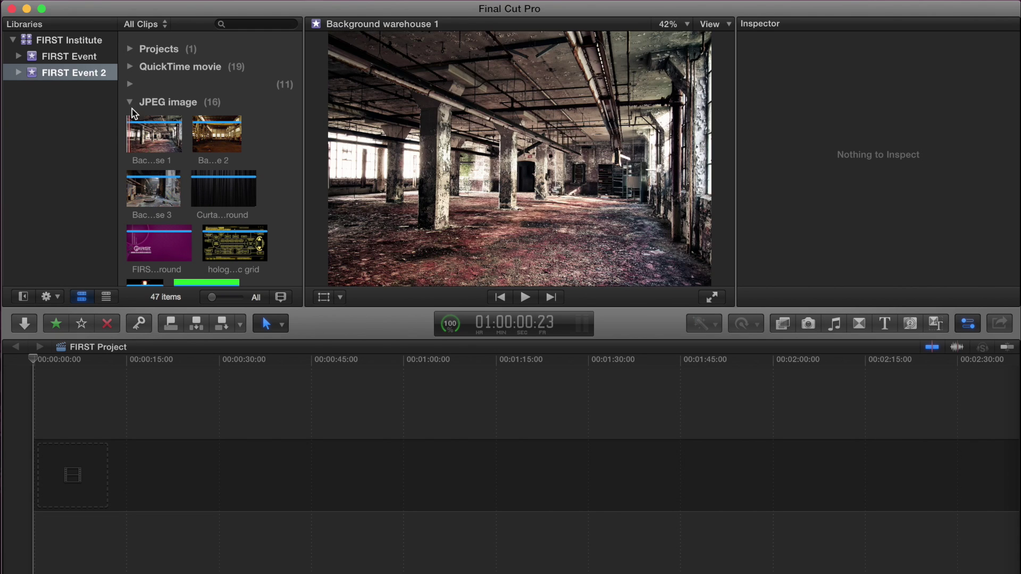
{"action": "left_click", "coordinate": [130, 101]}
{"action": "left_click", "coordinate": [130, 83]}
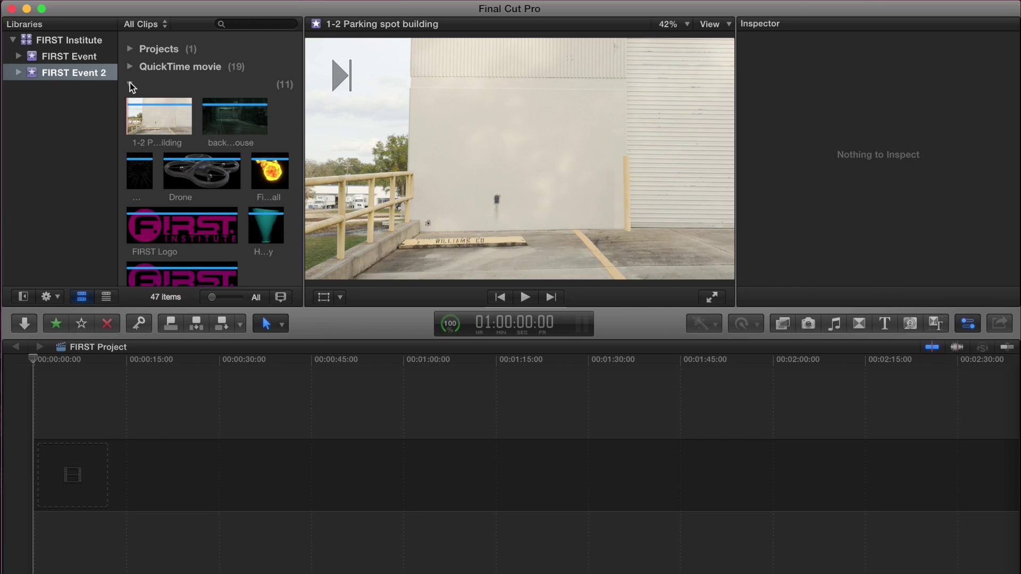
{"action": "scroll", "coordinate": [232, 133], "scroll_direction": "down", "scroll_amount": 5}
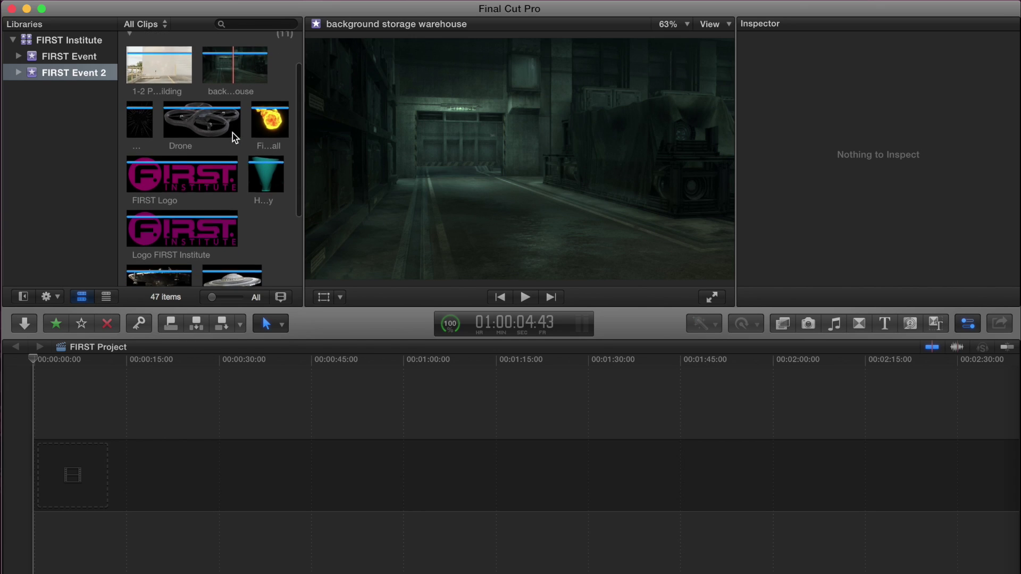
{"action": "scroll", "coordinate": [187, 165], "scroll_direction": "up", "scroll_amount": 5}
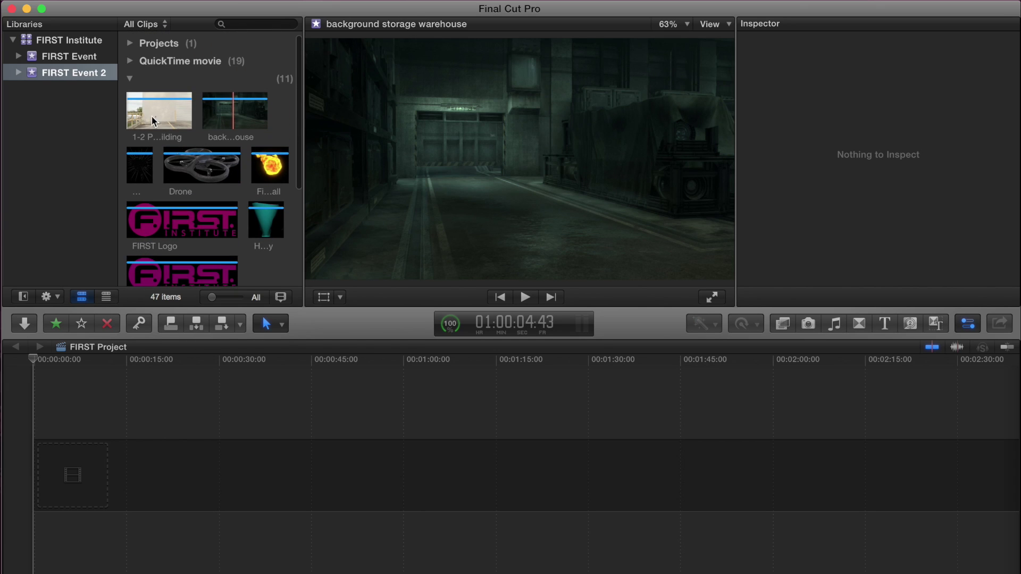
{"action": "left_click", "coordinate": [127, 75]}
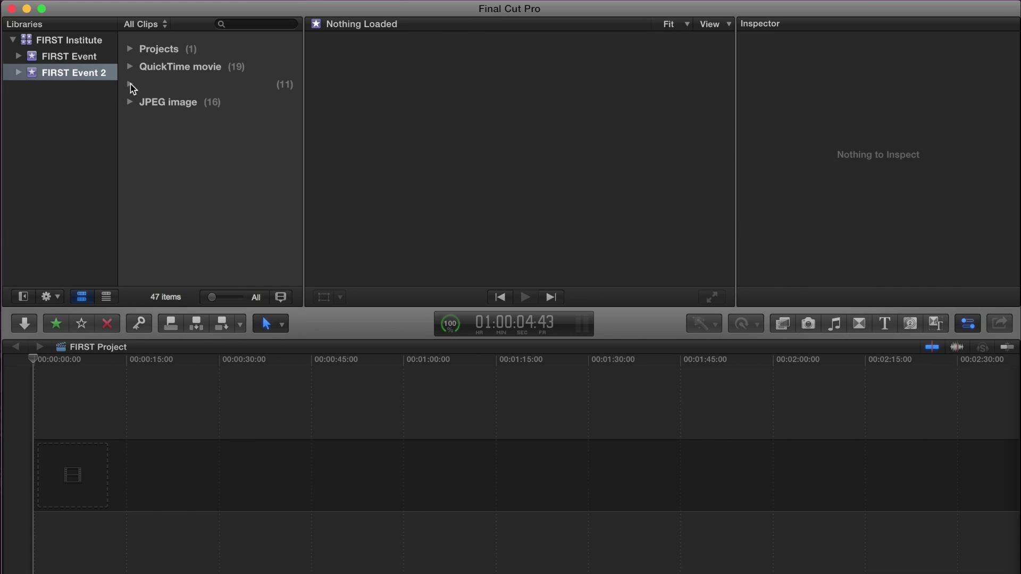
{"action": "left_click", "coordinate": [130, 84]}
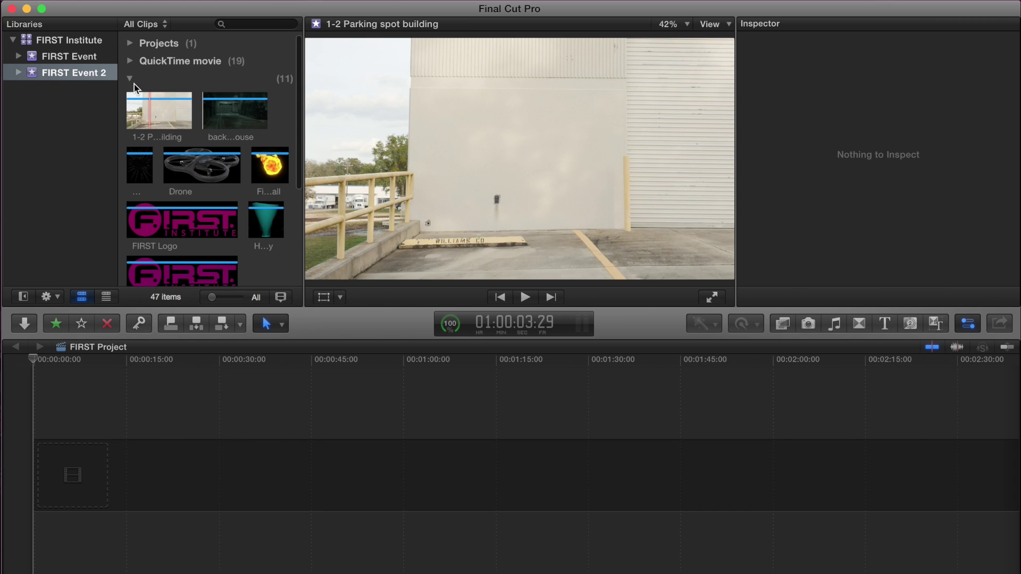
{"action": "left_click", "coordinate": [129, 78]}
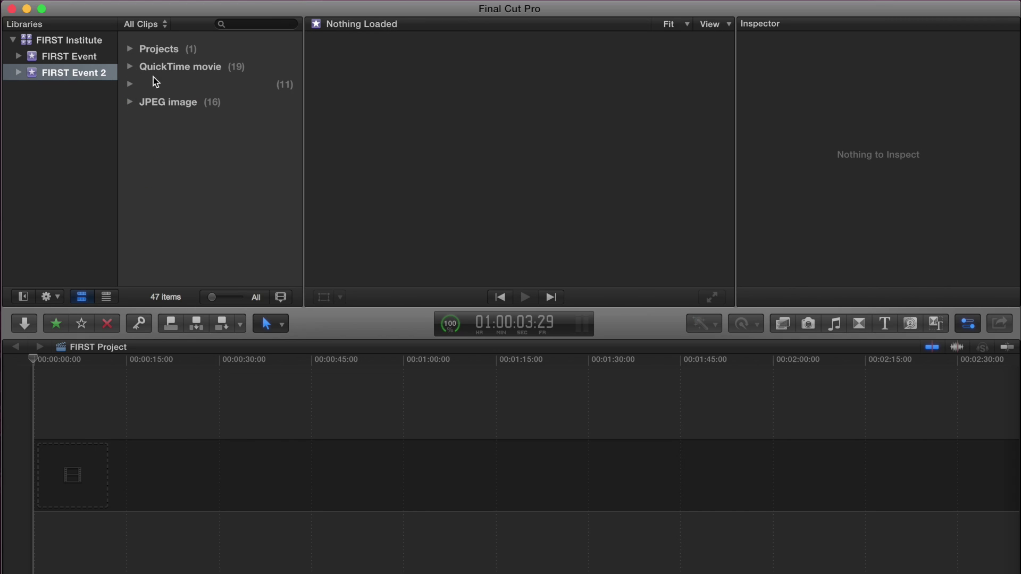
Compare the contents of FIRST Event with those of FIRST Event 2, ending with FIRST Event 2 selected
{"action": "left_click", "coordinate": [30, 74]}
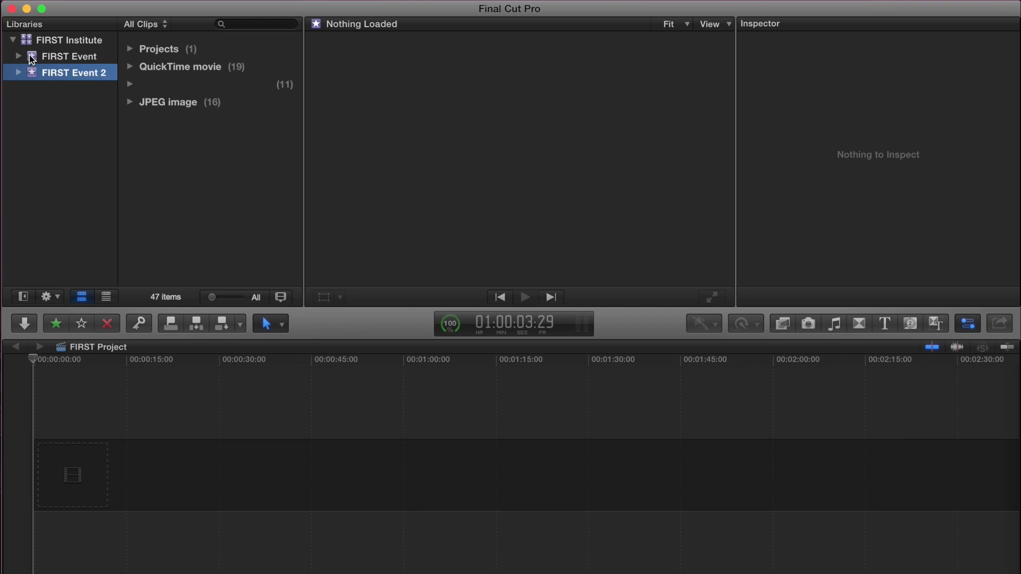
{"action": "left_click", "coordinate": [32, 57]}
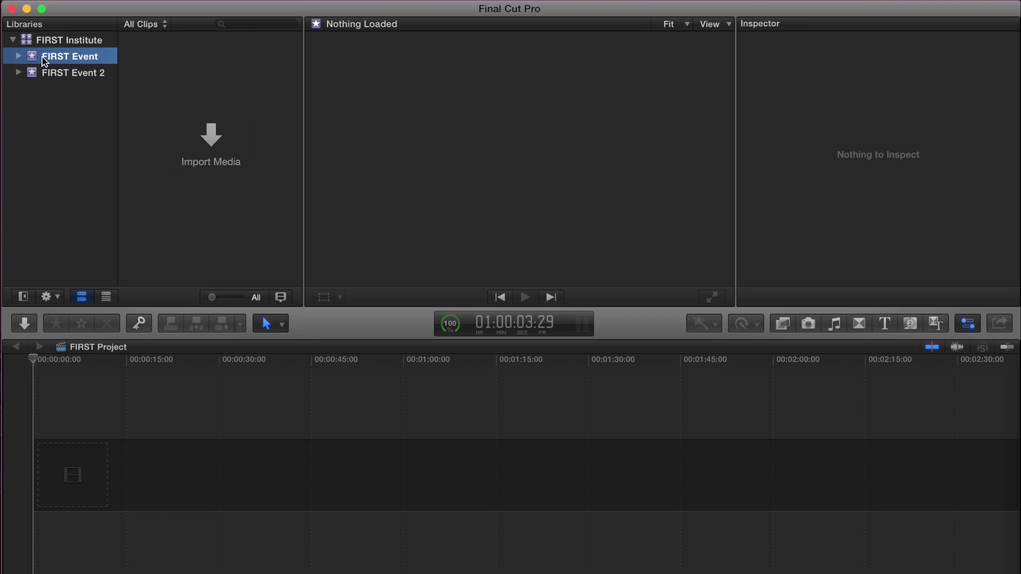
{"action": "left_click", "coordinate": [32, 73]}
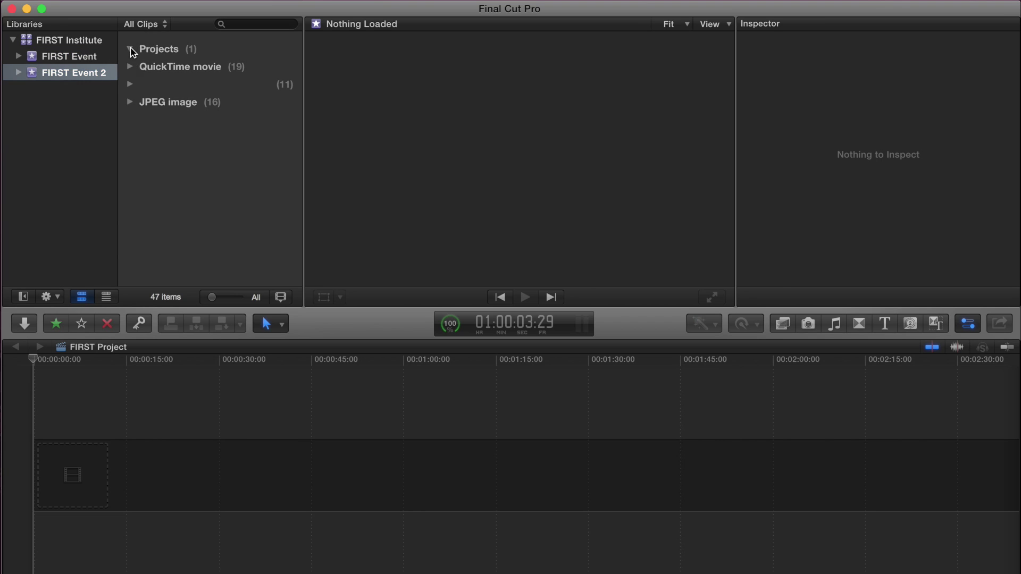
Review the Projects, QuickTime movie, unlabelled and JPEG image groups of FIRST Event 2 in turn, leaving every group collapsed
{"action": "left_click", "coordinate": [130, 48]}
{"action": "left_click", "coordinate": [131, 48]}
{"action": "left_click", "coordinate": [130, 66]}
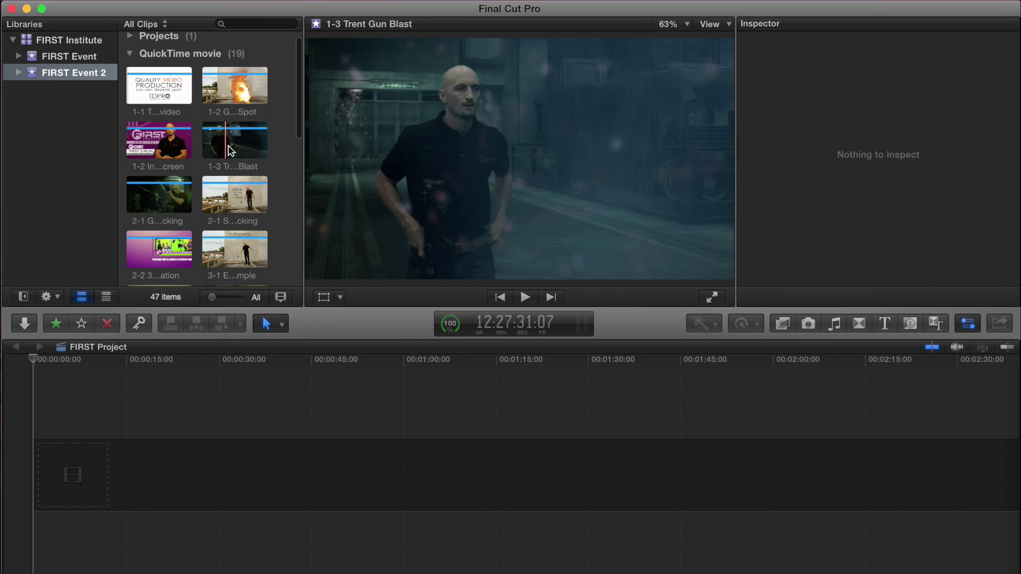
{"action": "left_click", "coordinate": [129, 54]}
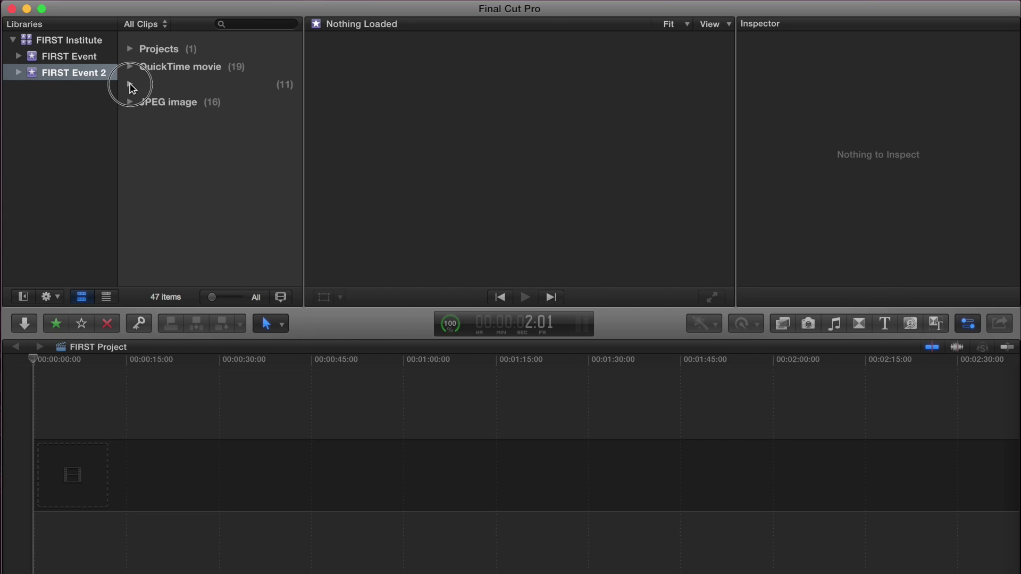
{"action": "left_click", "coordinate": [129, 84]}
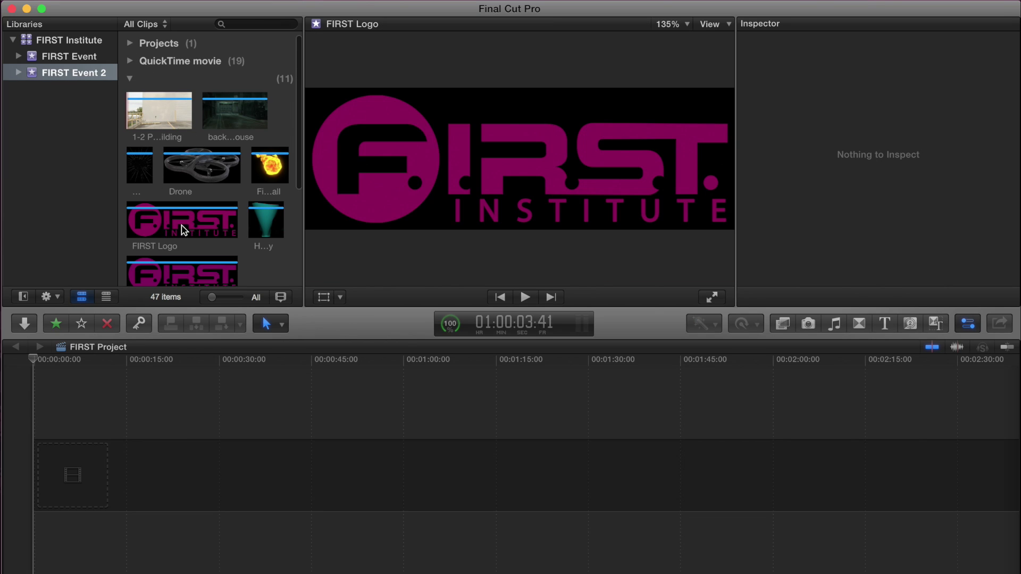
{"action": "left_click", "coordinate": [130, 80]}
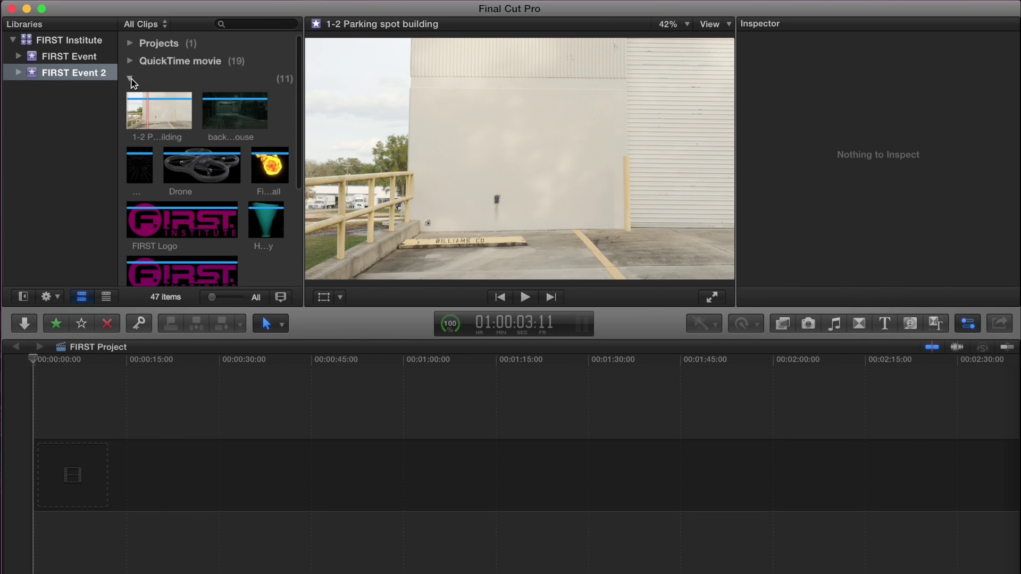
{"action": "left_click", "coordinate": [130, 97]}
{"action": "left_click", "coordinate": [131, 88]}
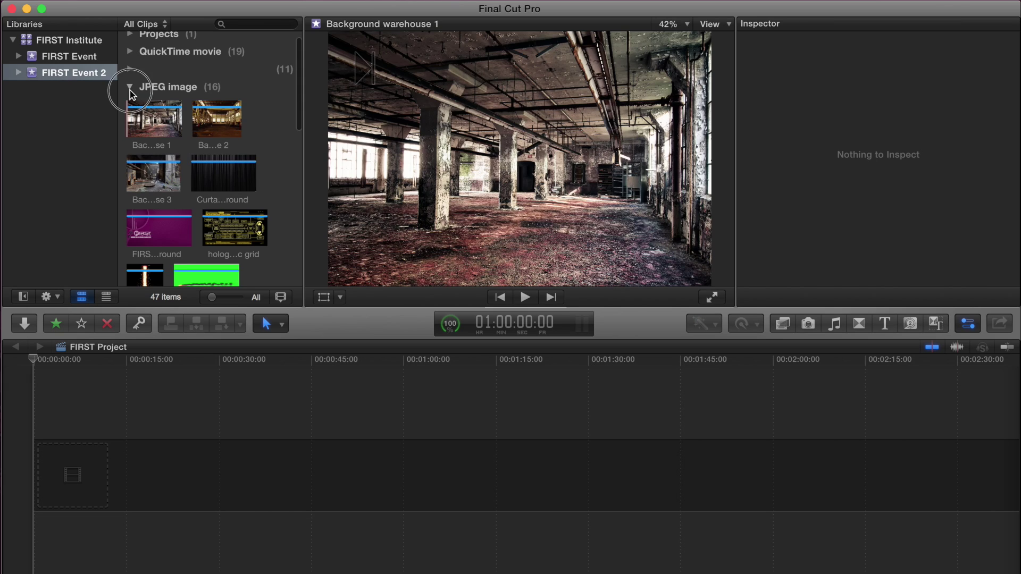
{"action": "left_click", "coordinate": [130, 89]}
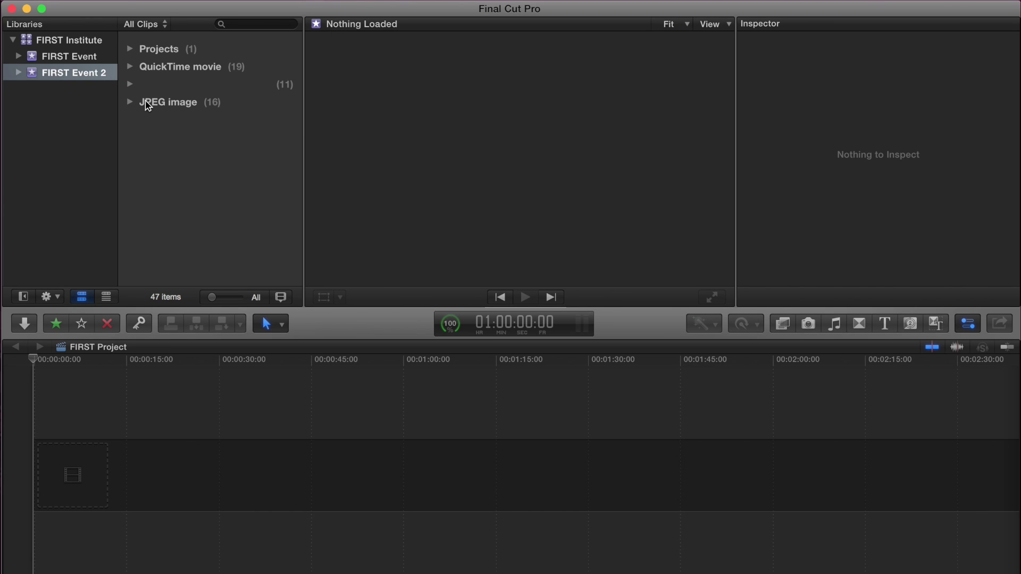
Find Motion Track Green Screen Gun among the QuickTime movies of FIRST Event 2 and add it at the start of the FIRST Project timeline
{"action": "left_click", "coordinate": [130, 68]}
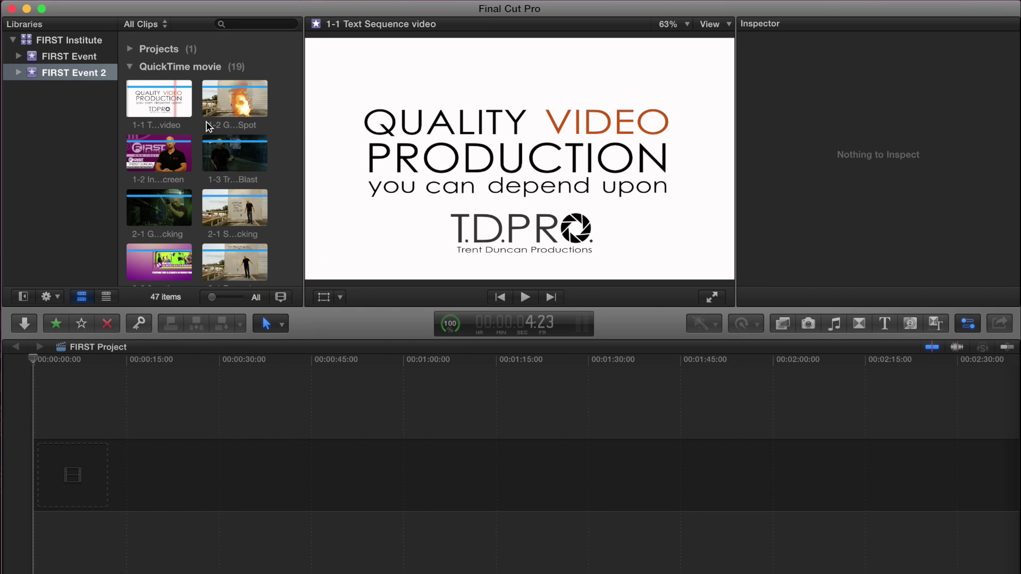
{"action": "scroll", "coordinate": [278, 155], "scroll_direction": "down", "scroll_amount": 5}
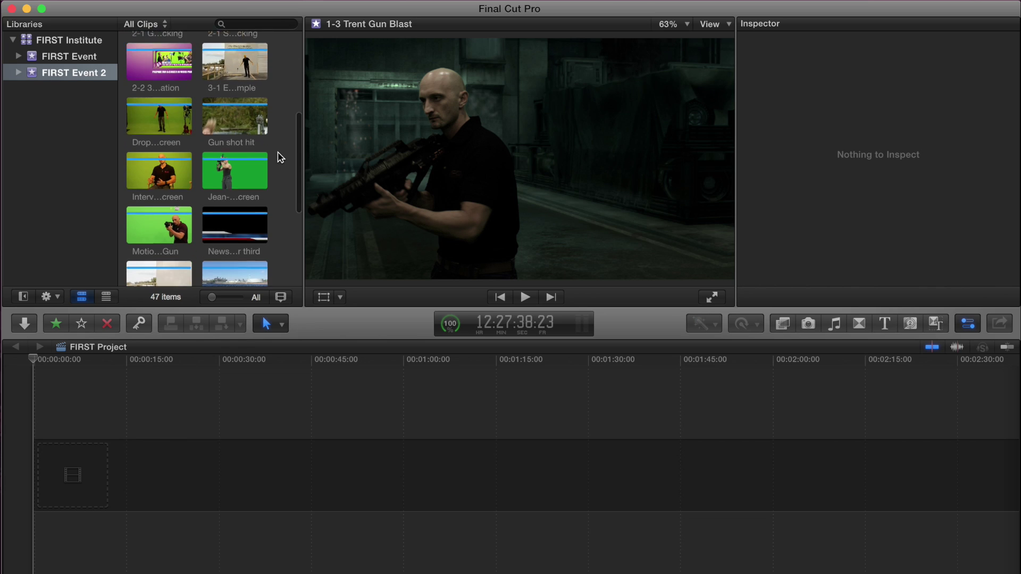
{"action": "scroll", "coordinate": [280, 157], "scroll_direction": "down", "scroll_amount": 3}
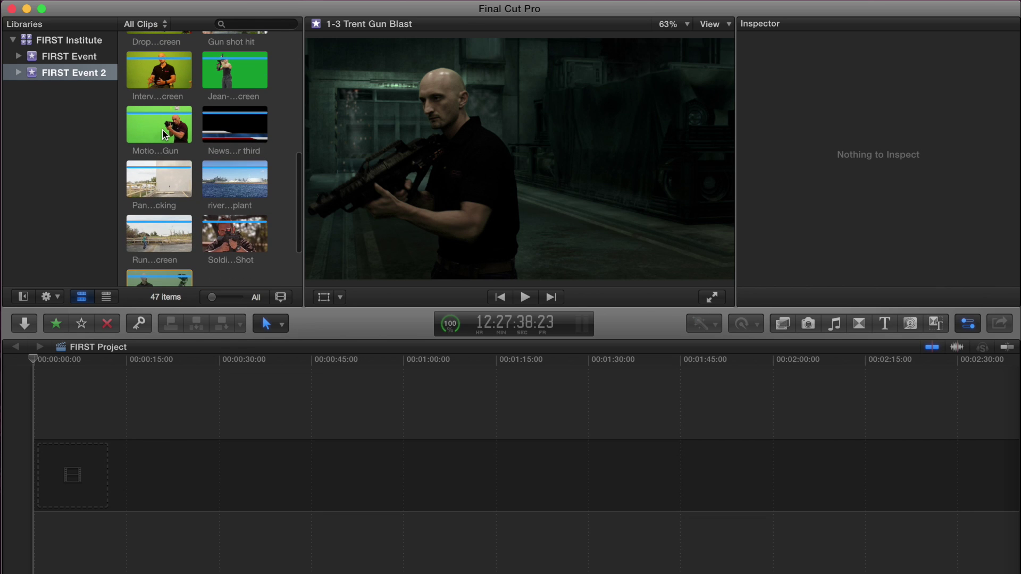
{"action": "left_click", "coordinate": [133, 126]}
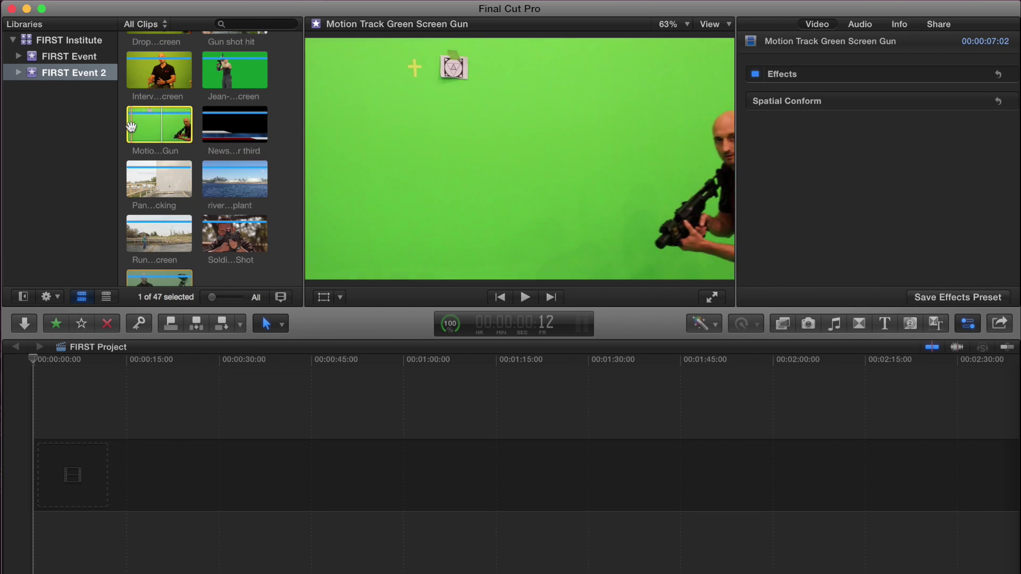
{"action": "left_click_drag", "start_coordinate": [152, 125], "coordinate": [60, 452]}
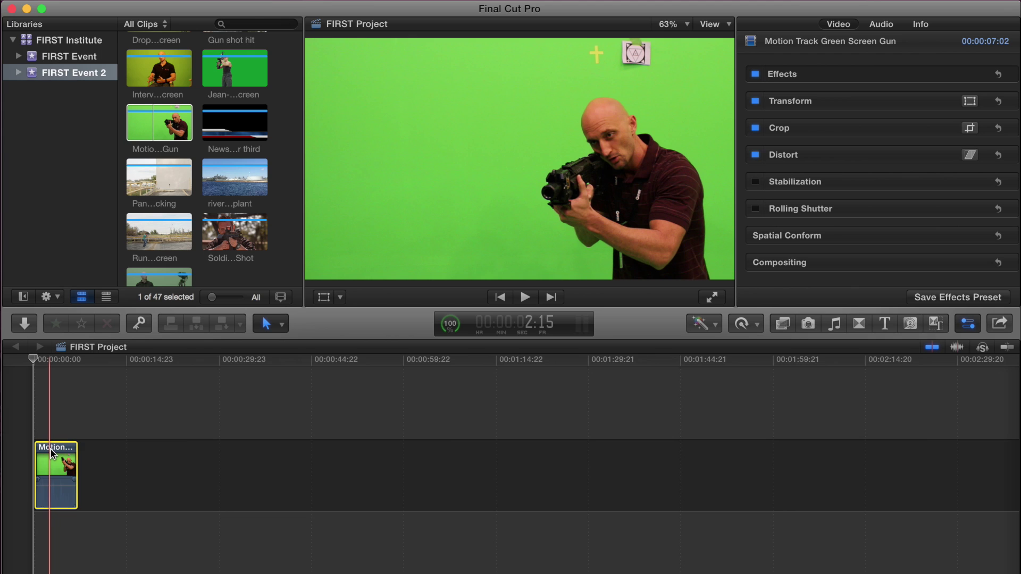
Add the Soldier Gun Shot clip to the primary storyline directly after Motion Track Green Screen Gun
{"action": "key", "text": "super+equal"}
{"action": "key", "text": "super+equal"}
{"action": "key", "text": "super+equal"}
{"action": "key", "text": "super+equal"}
{"action": "scroll", "coordinate": [116, 432], "scroll_direction": "left", "scroll_amount": 5}
{"action": "key", "text": "super+minus"}
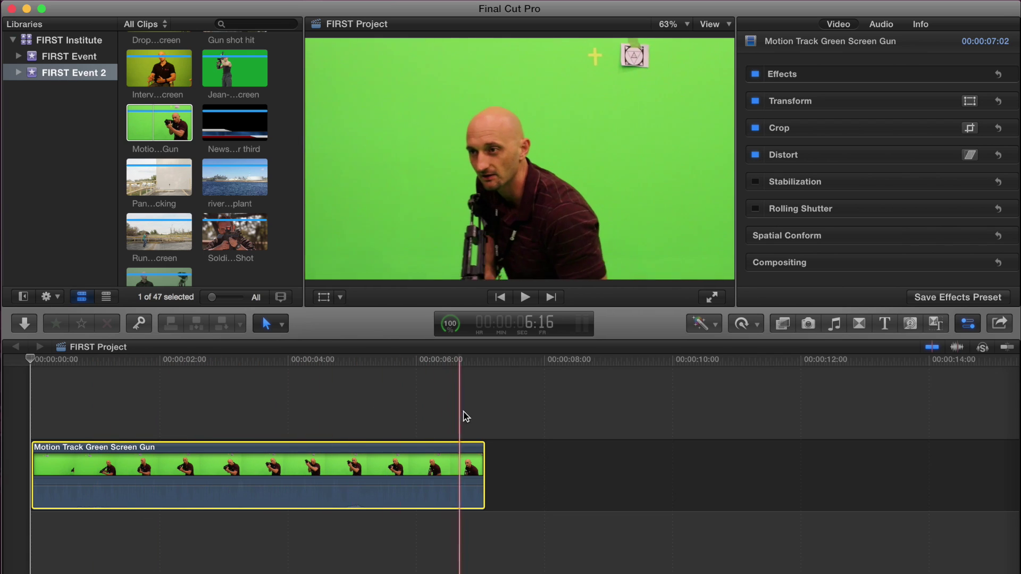
{"action": "left_click_drag", "start_coordinate": [233, 234], "coordinate": [489, 461]}
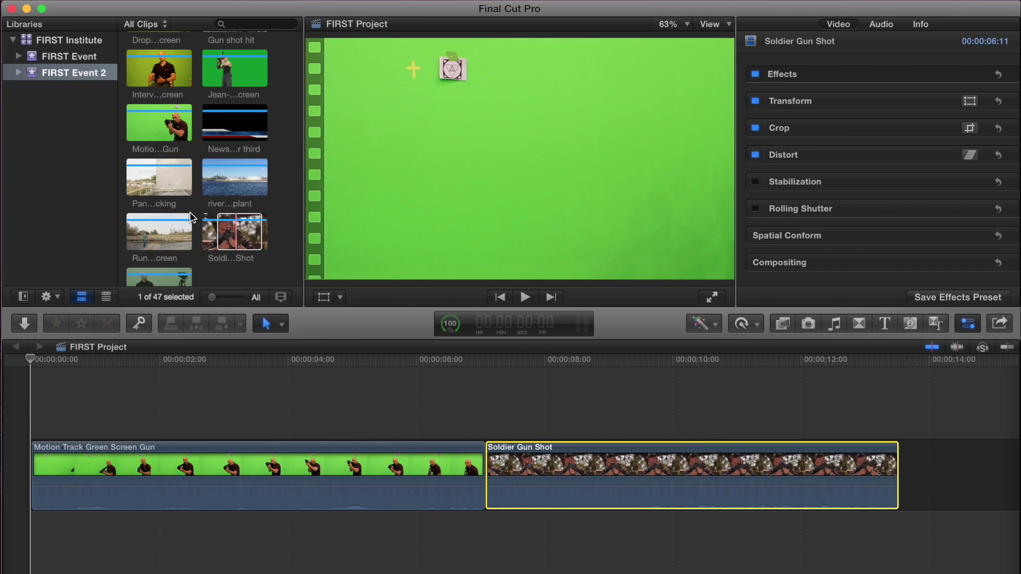
Connect the Background warehouse 1 JPEG image above the primary storyline, starting about 4.7 seconds into the project
{"action": "scroll", "coordinate": [190, 213], "scroll_direction": "up", "scroll_amount": 15}
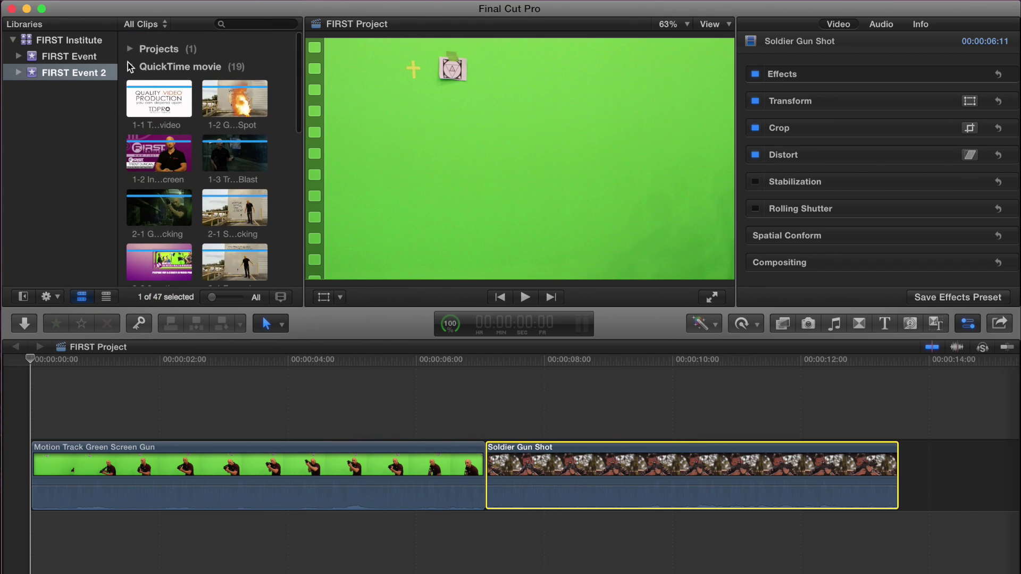
{"action": "left_click", "coordinate": [129, 64]}
{"action": "left_click", "coordinate": [130, 101]}
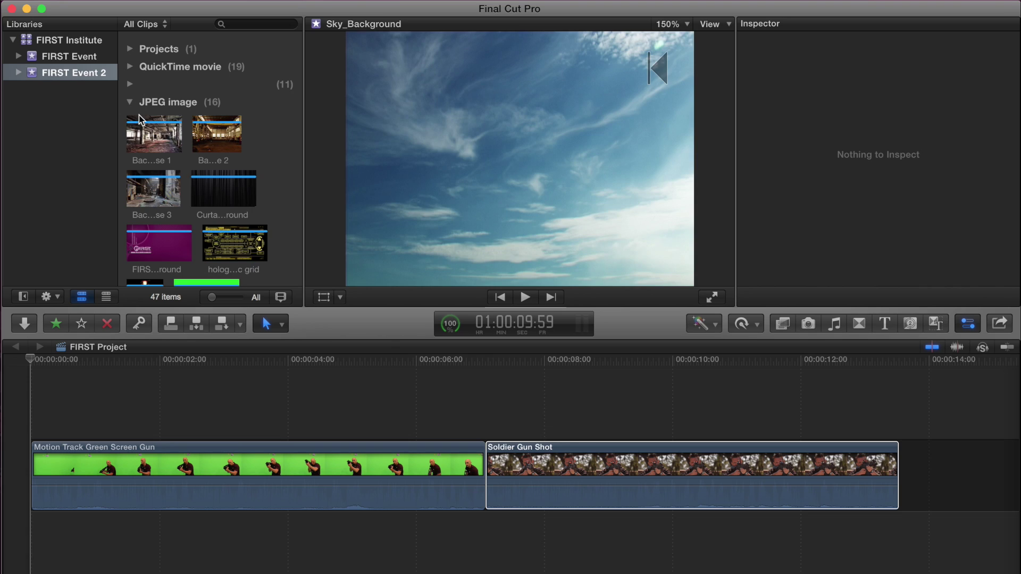
{"action": "left_click_drag", "start_coordinate": [153, 140], "coordinate": [163, 98]}
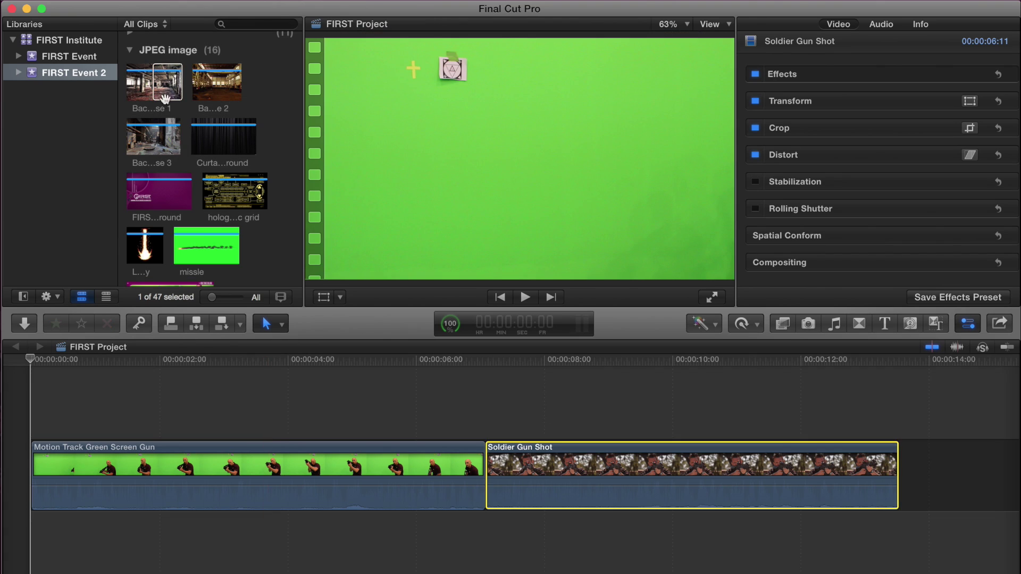
{"action": "left_click", "coordinate": [166, 100]}
{"action": "left_click_drag", "start_coordinate": [167, 100], "coordinate": [332, 420]}
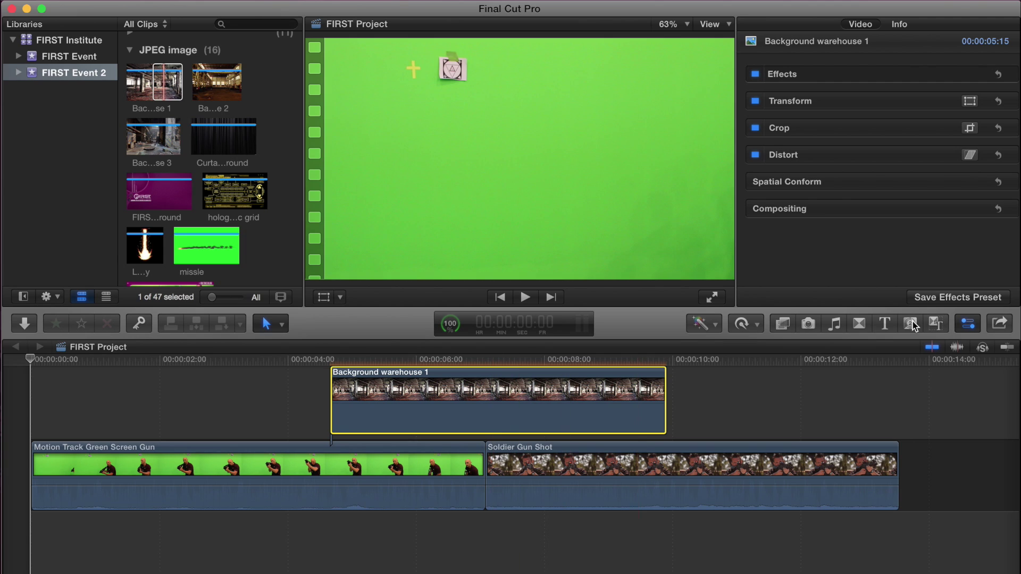
Turn off skimming and scrub the playhead across Background warehouse 1 to 8:13
{"action": "left_click", "coordinate": [931, 347]}
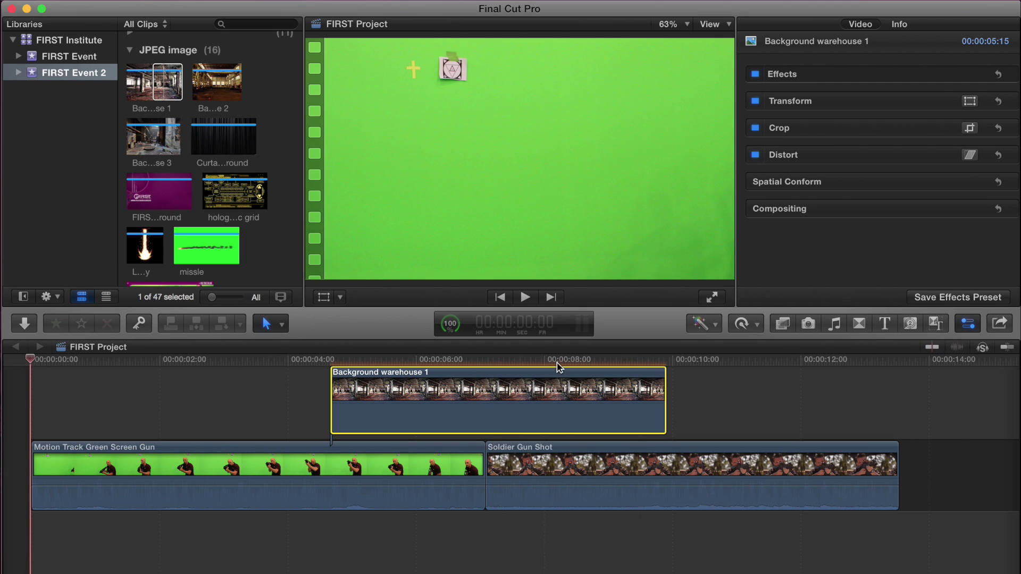
{"action": "left_click", "coordinate": [355, 360]}
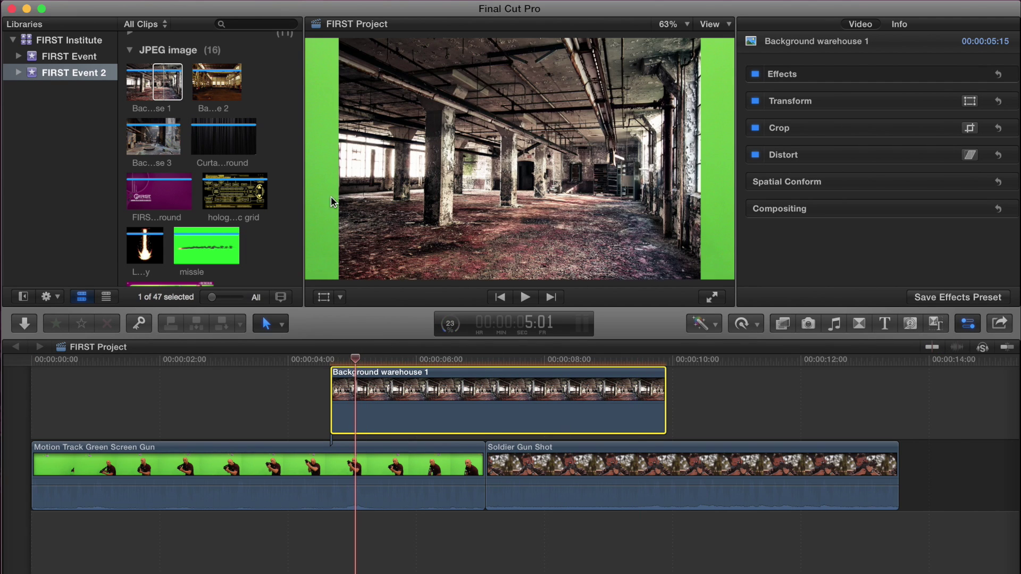
{"action": "left_click_drag", "start_coordinate": [357, 359], "coordinate": [579, 363]}
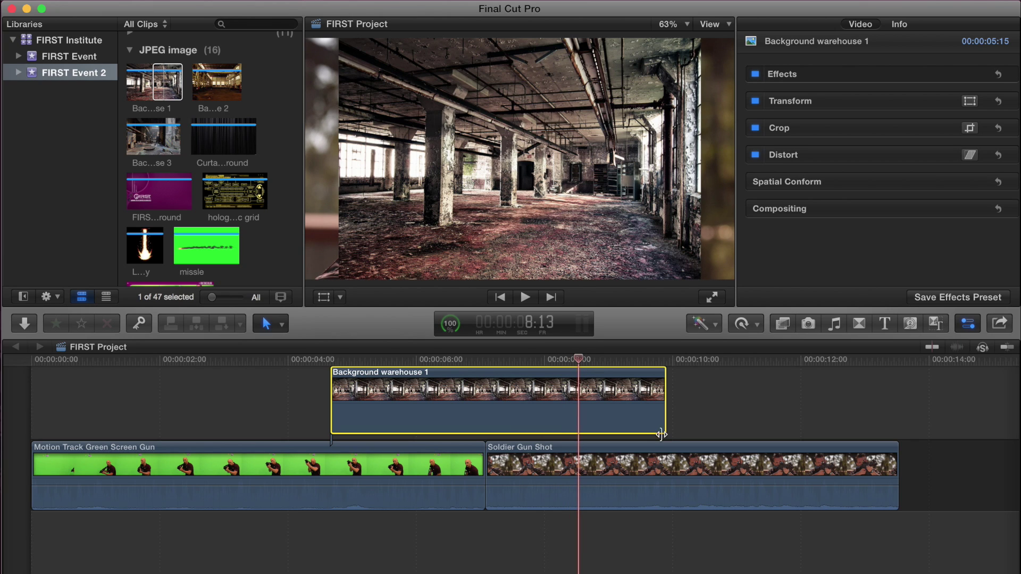
Move Background warehouse 1 into the primary storyline and arrange it between Motion Track Green Screen Gun and Soldier Gun Shot
{"action": "scroll", "coordinate": [478, 452], "scroll_direction": "right", "scroll_amount": 2}
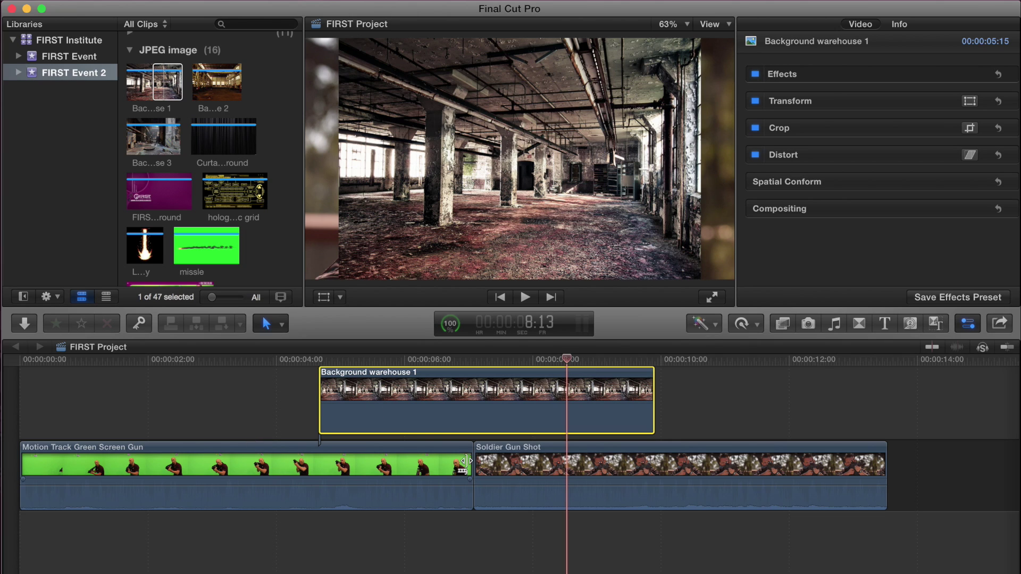
{"action": "key", "text": "super+minus"}
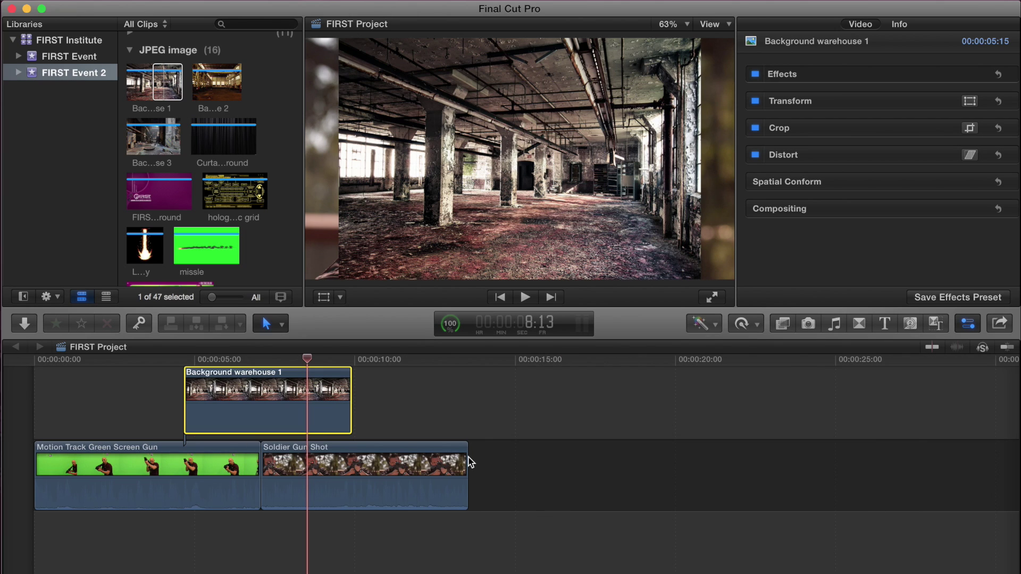
{"action": "left_click_drag", "start_coordinate": [281, 388], "coordinate": [793, 461]}
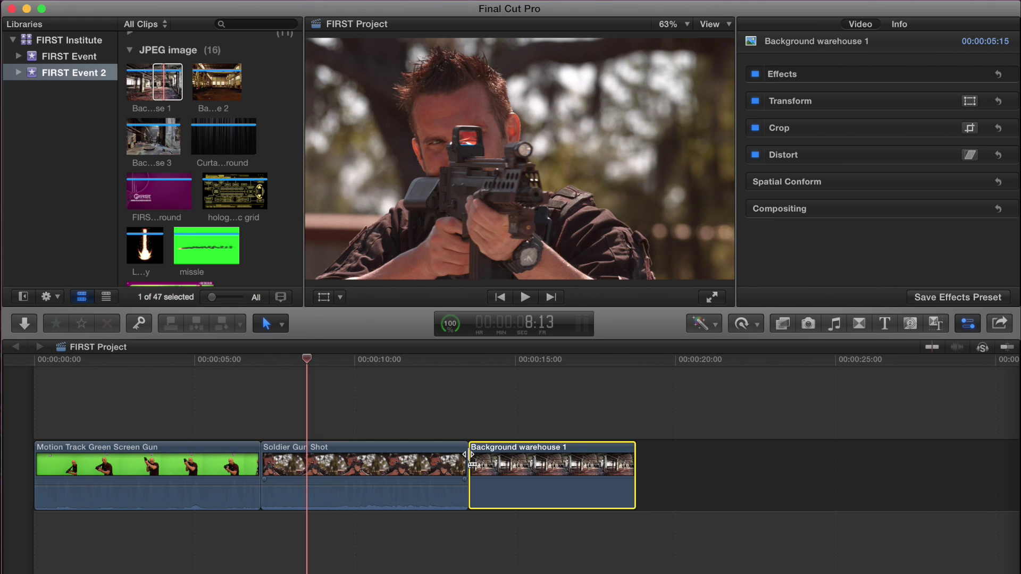
{"action": "left_click_drag", "start_coordinate": [420, 442], "coordinate": [529, 449]}
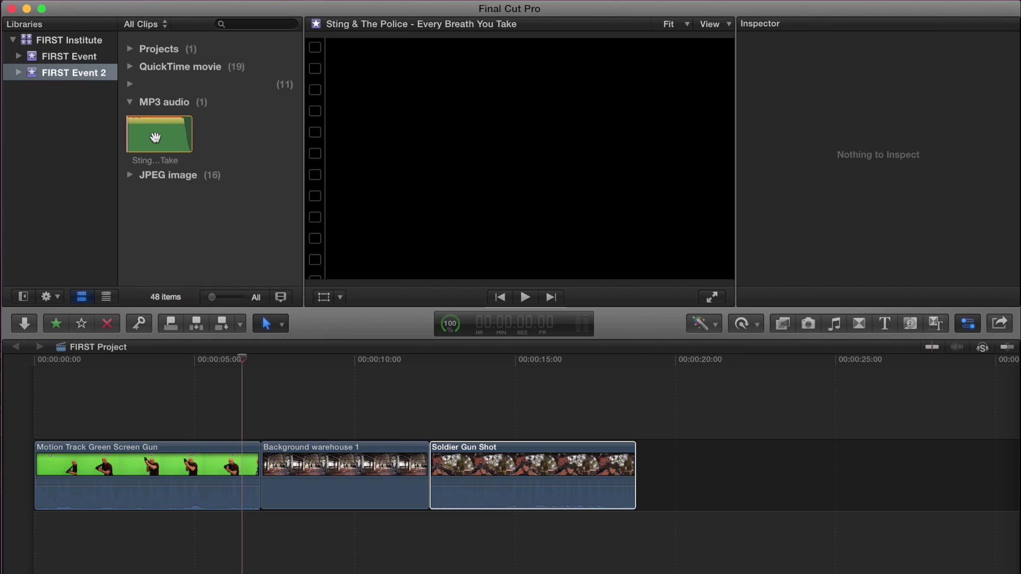
Connect the Sting & The Police song near the start of the timeline, trying it above the video clips and leaving it below them
{"action": "left_click_drag", "start_coordinate": [155, 137], "coordinate": [161, 540]}
{"action": "left_click_drag", "start_coordinate": [455, 541], "coordinate": [372, 537]}
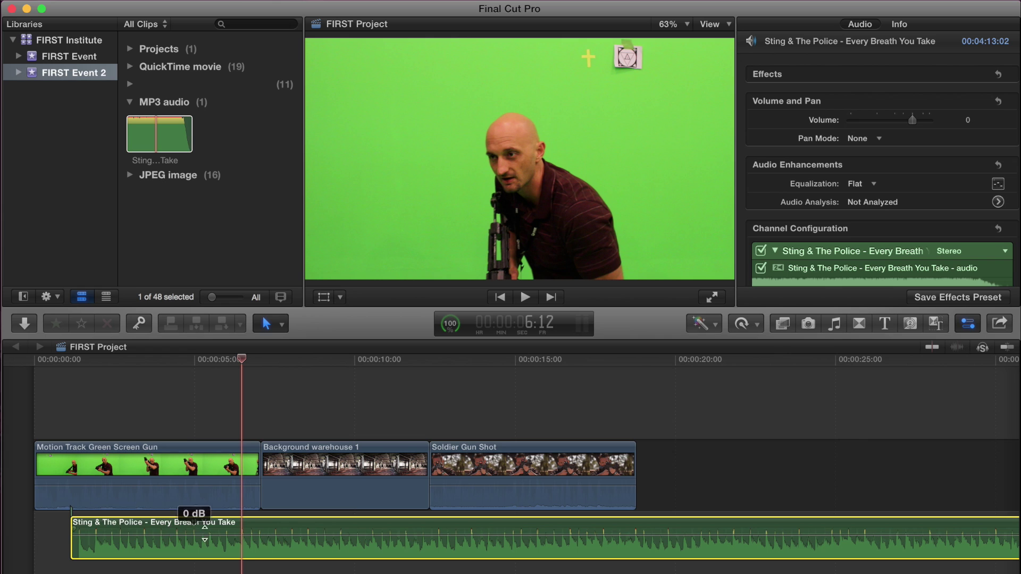
{"action": "left_click_drag", "start_coordinate": [244, 360], "coordinate": [291, 360]}
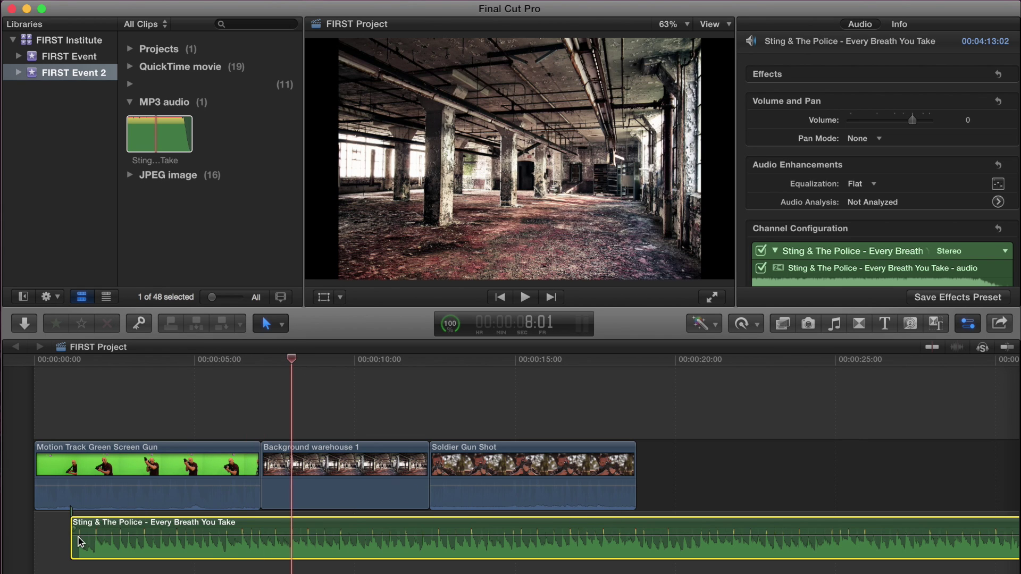
{"action": "left_click_drag", "start_coordinate": [143, 530], "coordinate": [122, 531]}
{"action": "left_click_drag", "start_coordinate": [188, 359], "coordinate": [244, 360]}
{"action": "left_click_drag", "start_coordinate": [236, 525], "coordinate": [448, 375]}
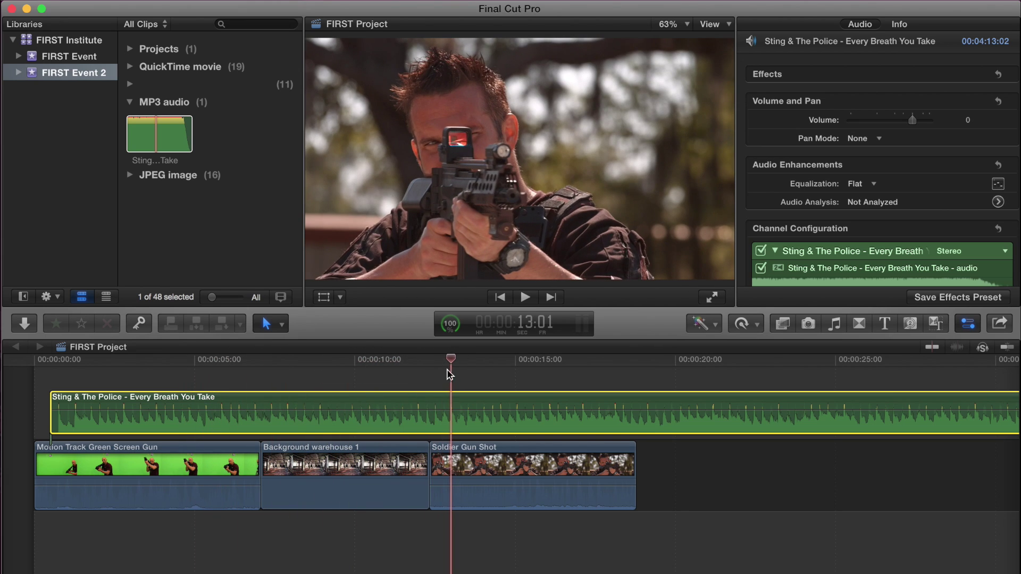
{"action": "left_click_drag", "start_coordinate": [126, 401], "coordinate": [148, 551]}
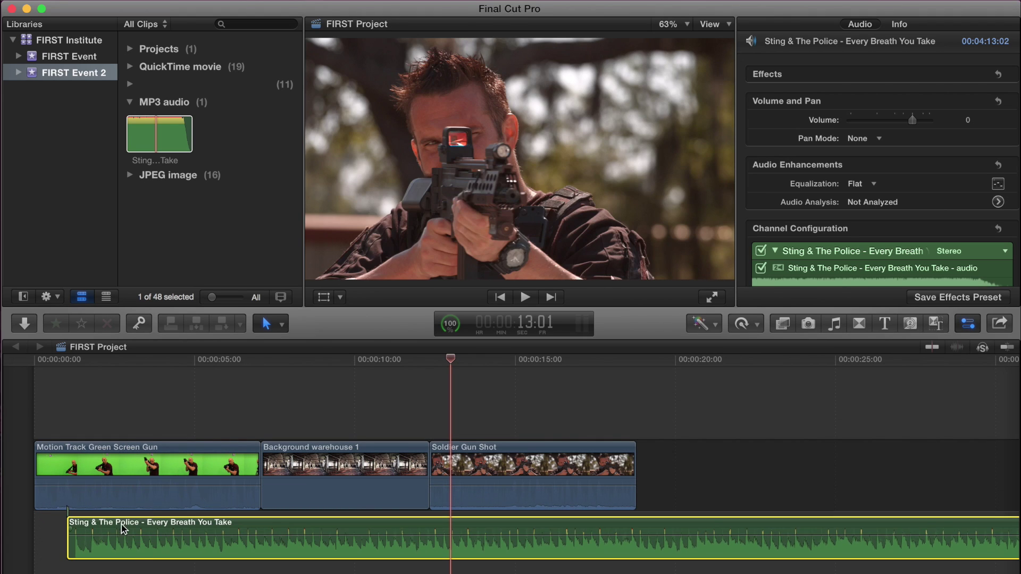
Shift the song to start at about 4 seconds and trim its beginning to a duration of 00:04:10:20
{"action": "left_click_drag", "start_coordinate": [69, 526], "coordinate": [165, 522]}
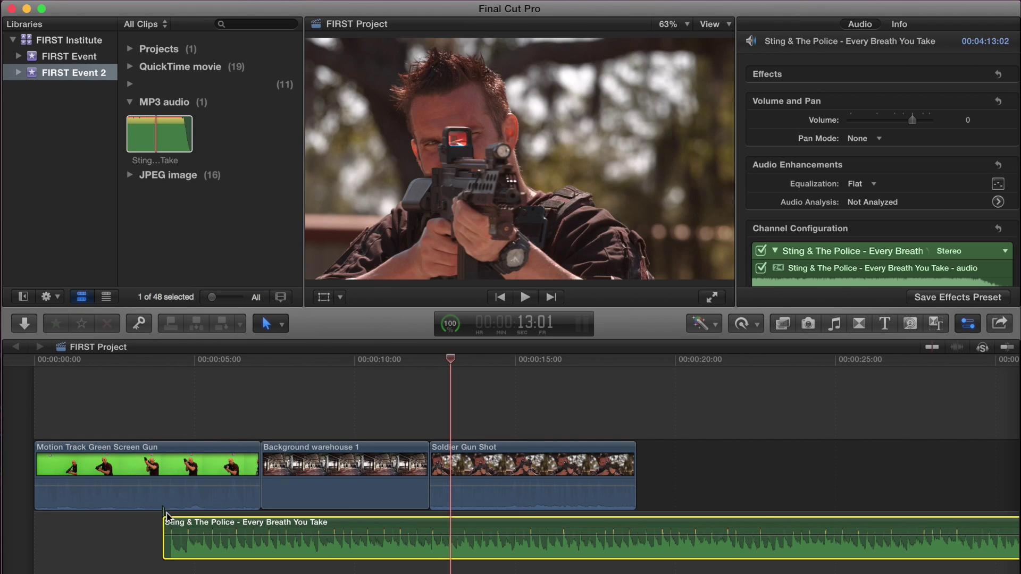
{"action": "left_click_drag", "start_coordinate": [164, 534], "coordinate": [248, 545]}
{"action": "left_click", "coordinate": [323, 545]}
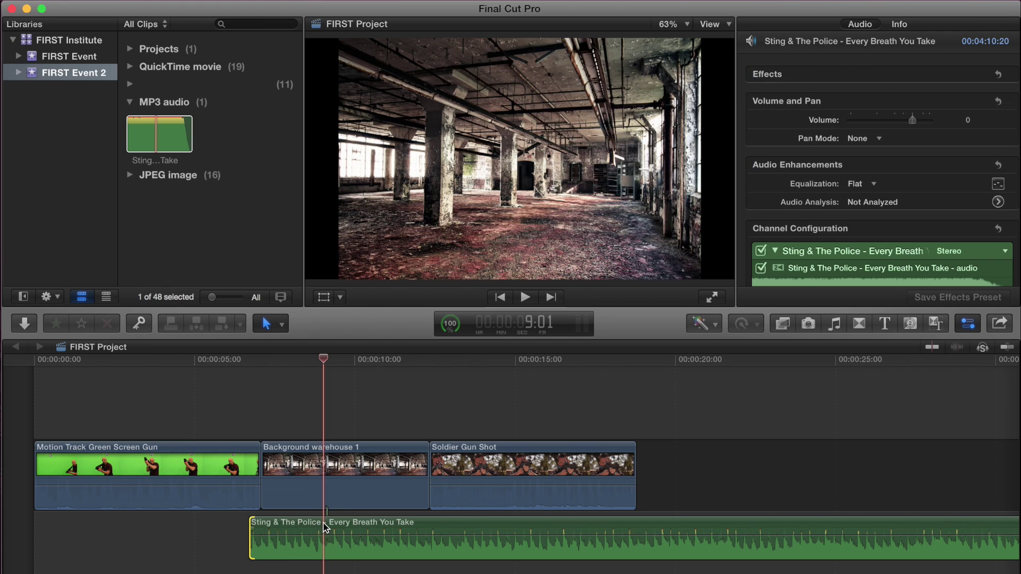
Slide the song to start at about 10 seconds while trying different clip orders, keeping Background warehouse 1 ahead of Soldier Gun Shot
{"action": "left_click_drag", "start_coordinate": [337, 520], "coordinate": [271, 523]}
{"action": "mouse_move", "coordinate": [291, 462]}
{"action": "left_mouse_down"}
{"action": "mouse_move", "coordinate": [332, 463]}
{"action": "mouse_move", "coordinate": [291, 463]}
{"action": "left_mouse_up"}
{"action": "left_click_drag", "start_coordinate": [292, 534], "coordinate": [273, 527]}
{"action": "mouse_move", "coordinate": [277, 463]}
{"action": "left_mouse_down"}
{"action": "mouse_move", "coordinate": [380, 458]}
{"action": "mouse_move", "coordinate": [287, 464]}
{"action": "left_mouse_up"}
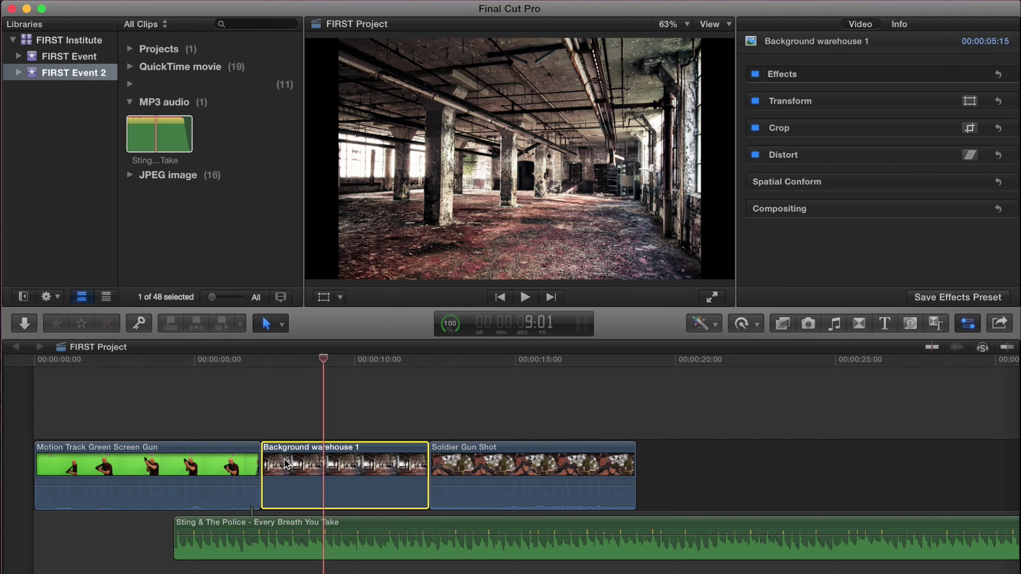
{"action": "left_click_drag", "start_coordinate": [501, 462], "coordinate": [325, 468]}
{"action": "left_click_drag", "start_coordinate": [296, 526], "coordinate": [317, 527]}
{"action": "left_click_drag", "start_coordinate": [295, 471], "coordinate": [600, 483]}
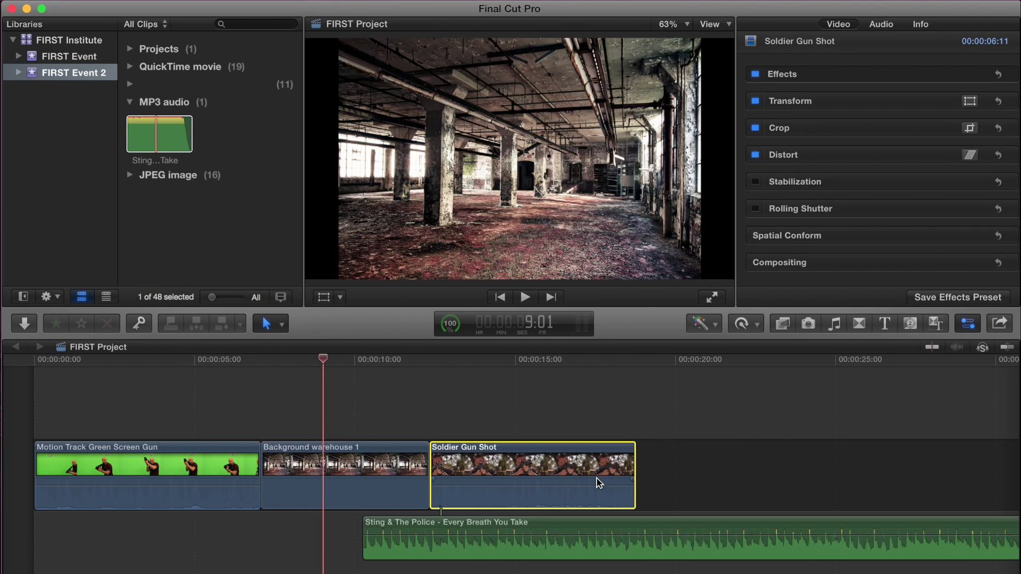
Trim the end of Background warehouse 1 to a duration of 3:42 and the start of Soldier Gun Shot to 4:09
{"action": "scroll", "coordinate": [523, 564], "scroll_direction": "down", "scroll_amount": 1}
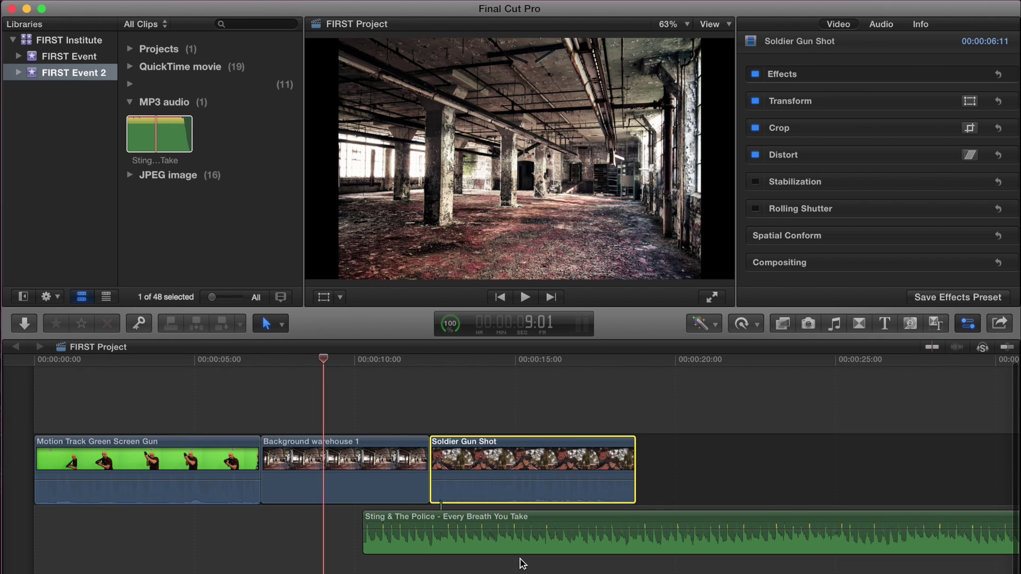
{"action": "left_click_drag", "start_coordinate": [428, 463], "coordinate": [378, 464]}
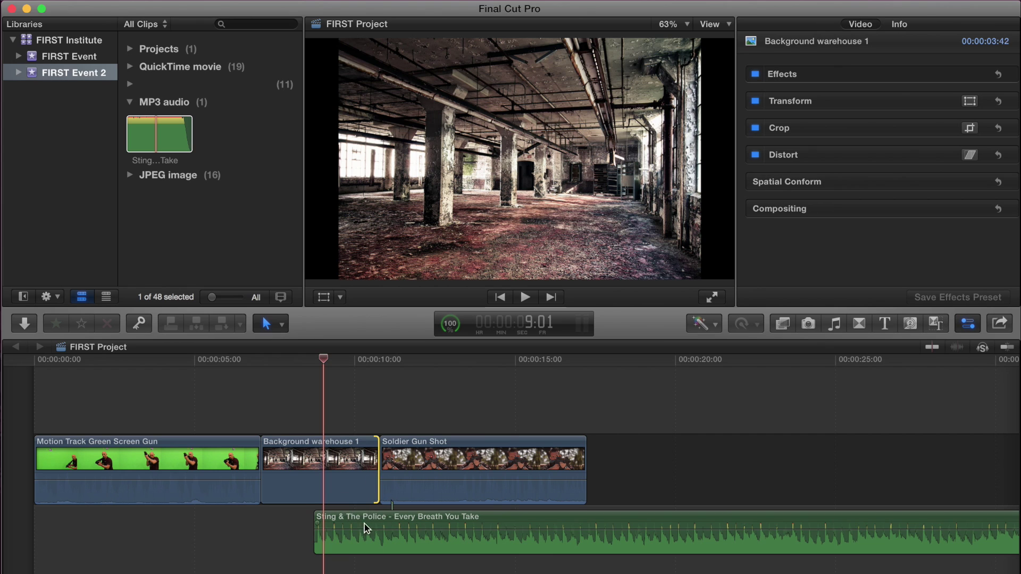
{"action": "left_click_drag", "start_coordinate": [378, 464], "coordinate": [449, 464]}
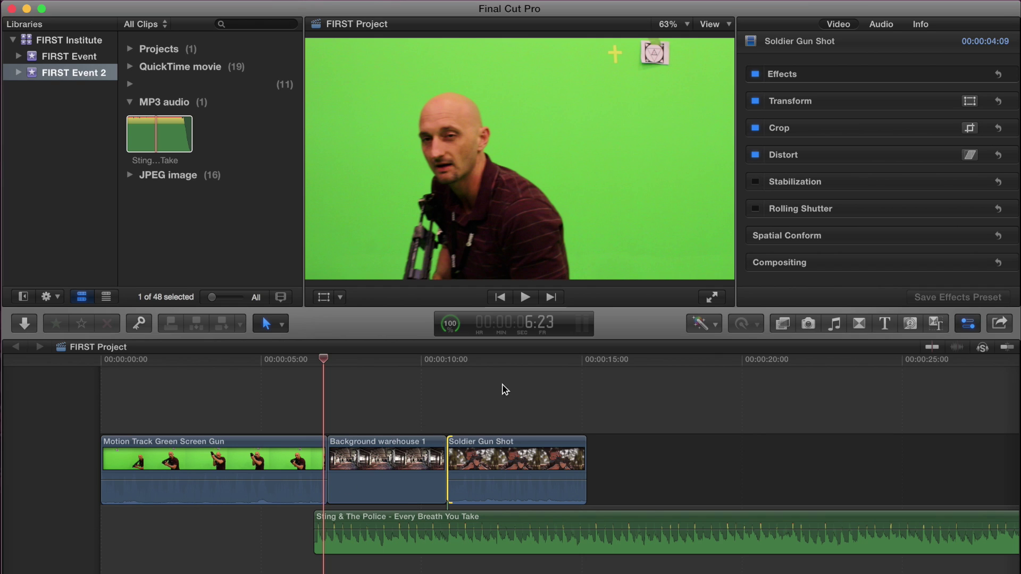
Scrub the playhead through the edited sequence to 9:14 over Background warehouse 1
{"action": "left_click", "coordinate": [131, 360]}
{"action": "left_click", "coordinate": [324, 396]}
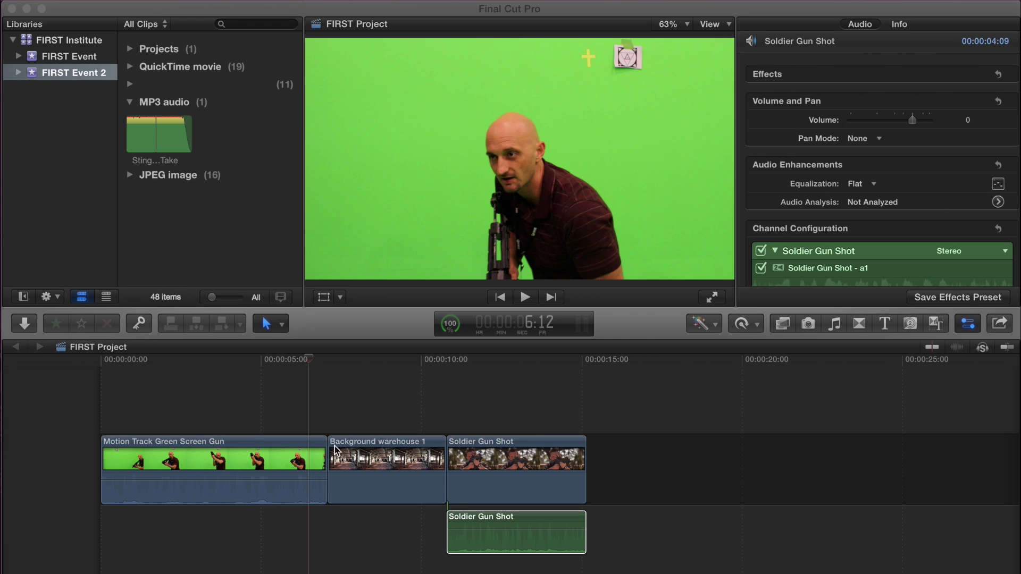
{"action": "left_click_drag", "start_coordinate": [312, 360], "coordinate": [407, 360]}
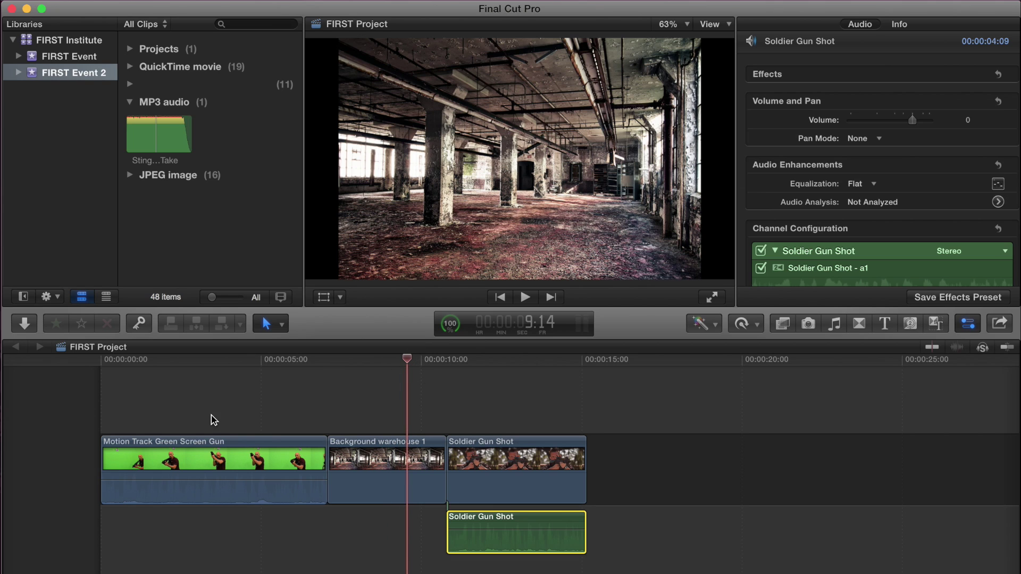
Split Motion Track Green Screen Gun about 4 seconds in with the Blade tool and switch back to the Select tool
{"action": "left_click", "coordinate": [283, 325]}
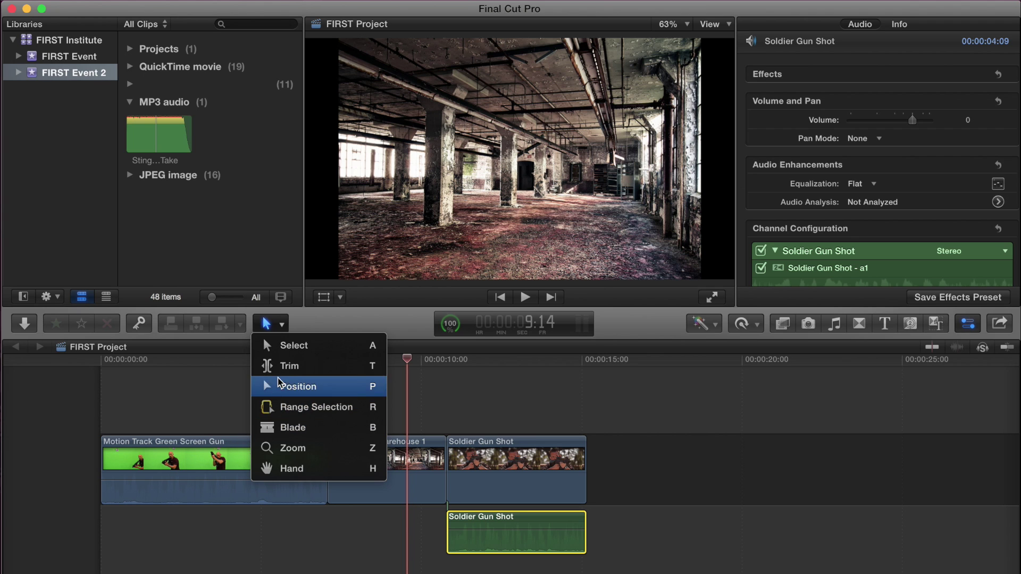
{"action": "left_click", "coordinate": [293, 430]}
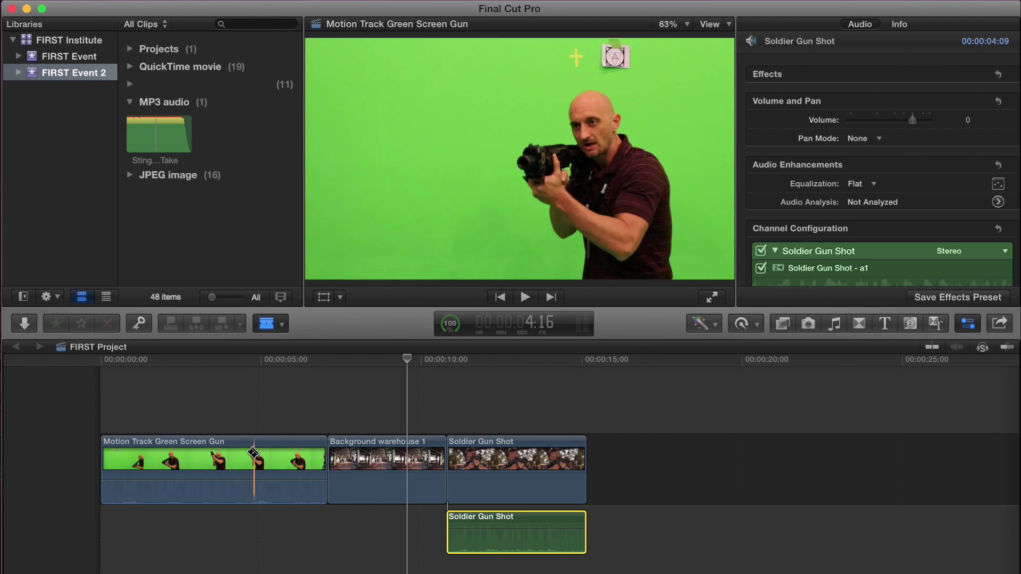
{"action": "left_click", "coordinate": [234, 452]}
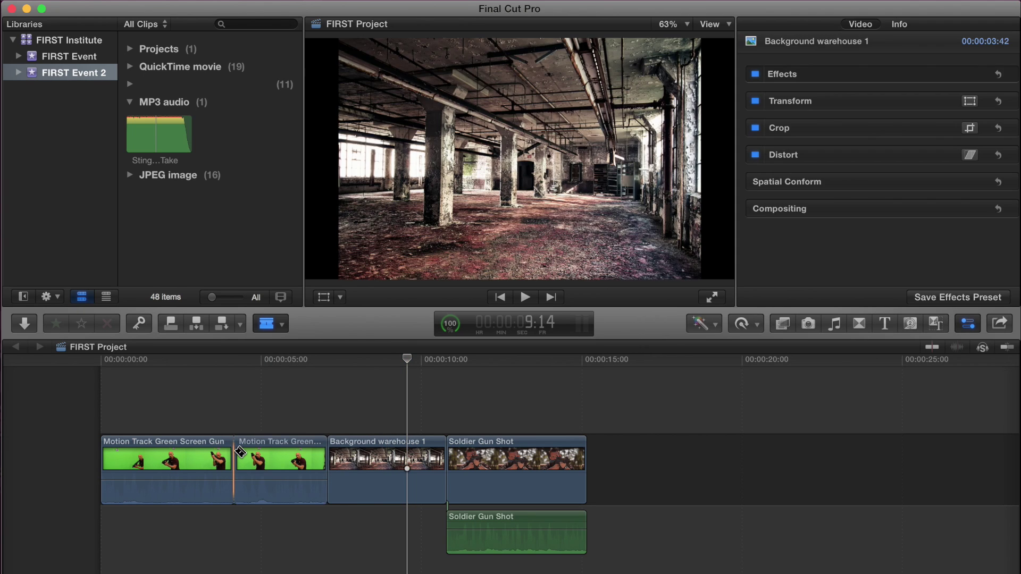
{"action": "left_click", "coordinate": [269, 324]}
{"action": "left_click", "coordinate": [292, 346]}
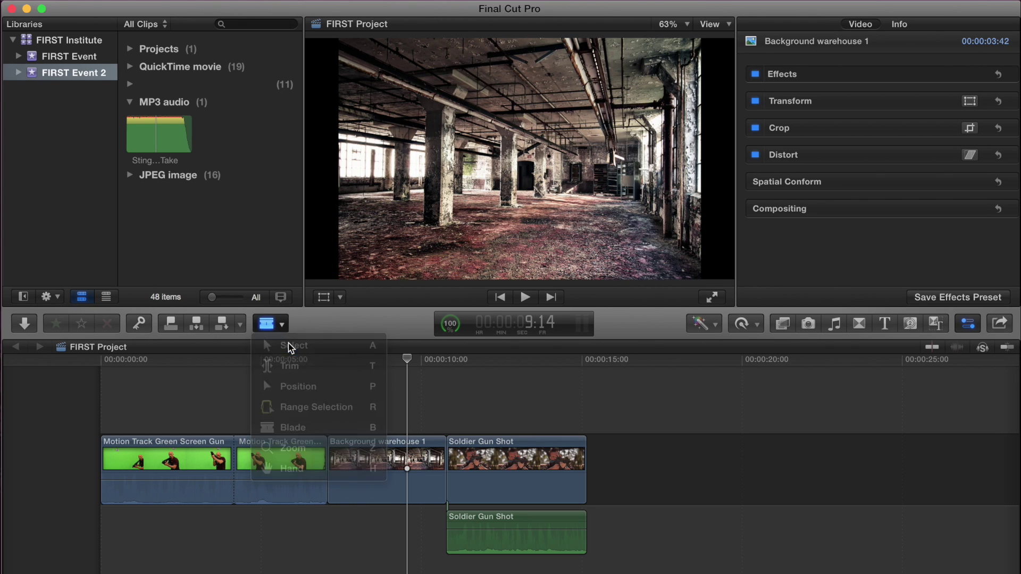
Trim the end of the first Motion Track Green Screen Gun clip to 3:22 and reposition Background warehouse 1 at about 19 seconds with the Position tool
{"action": "mouse_move", "coordinate": [237, 453]}
{"action": "left_mouse_down"}
{"action": "mouse_move", "coordinate": [255, 453]}
{"action": "mouse_move", "coordinate": [209, 455]}
{"action": "mouse_move", "coordinate": [219, 455]}
{"action": "left_mouse_up"}
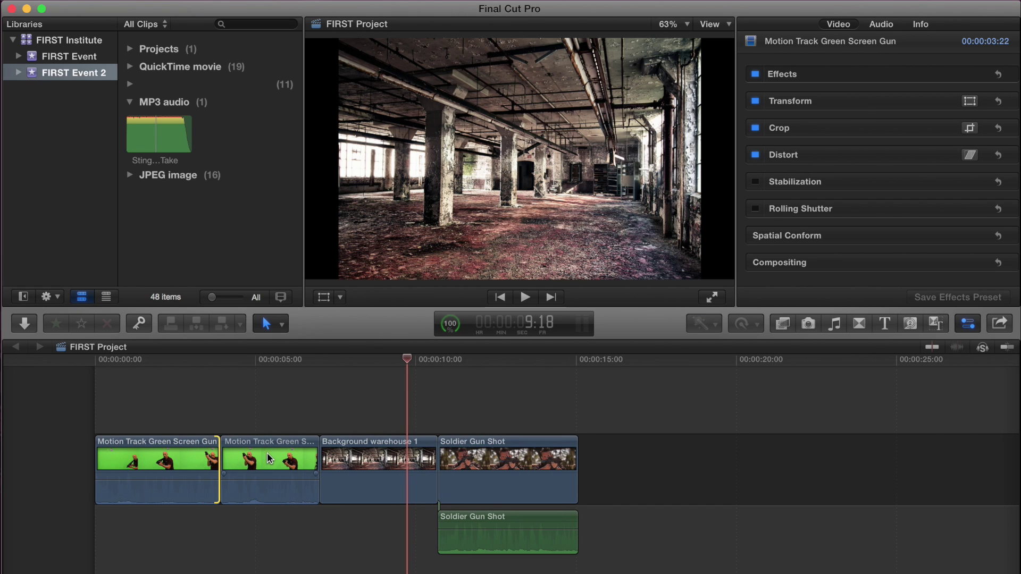
{"action": "left_click", "coordinate": [272, 323]}
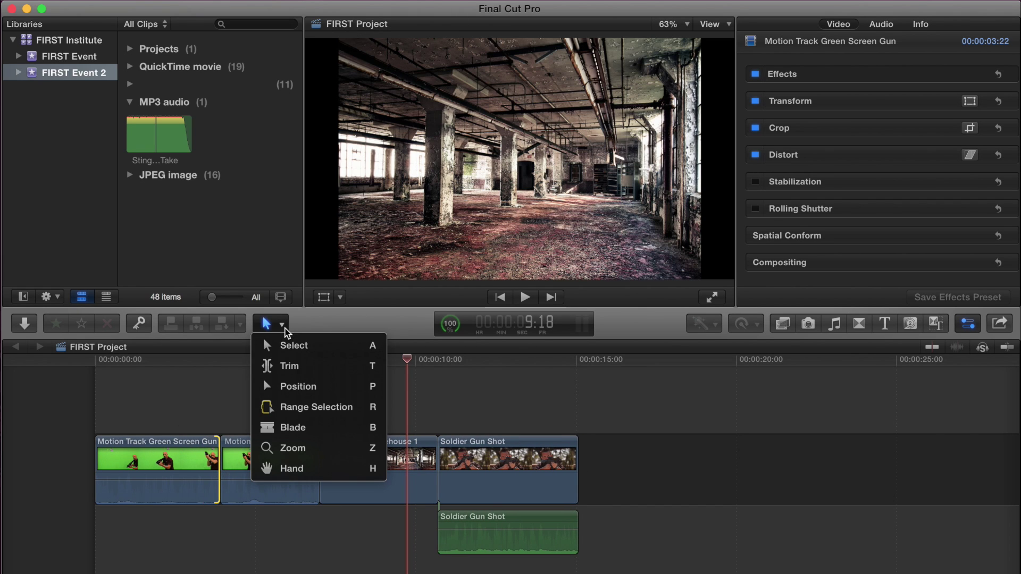
{"action": "left_click", "coordinate": [289, 387]}
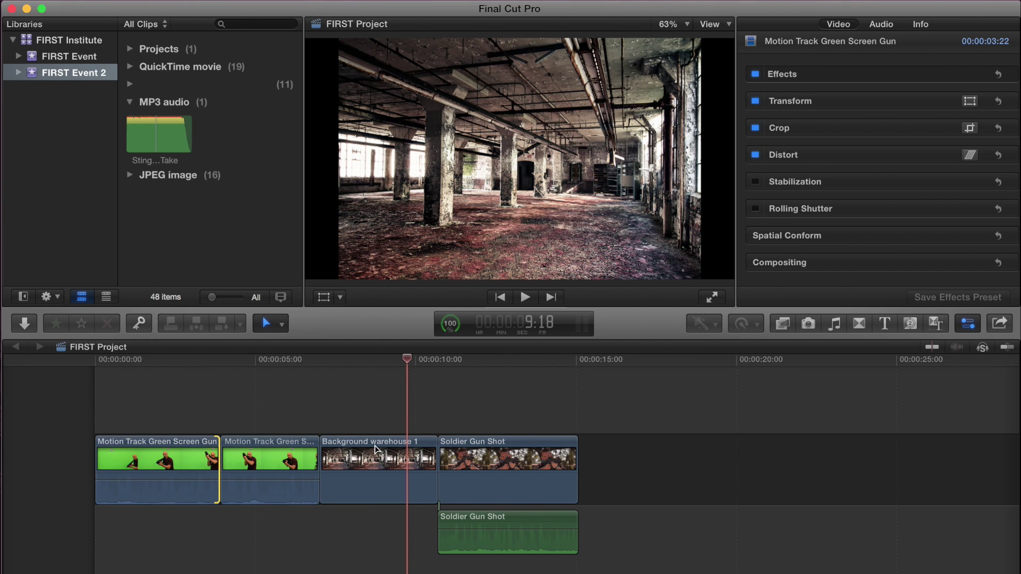
{"action": "left_click", "coordinate": [372, 447]}
{"action": "left_click_drag", "start_coordinate": [375, 423], "coordinate": [726, 452]}
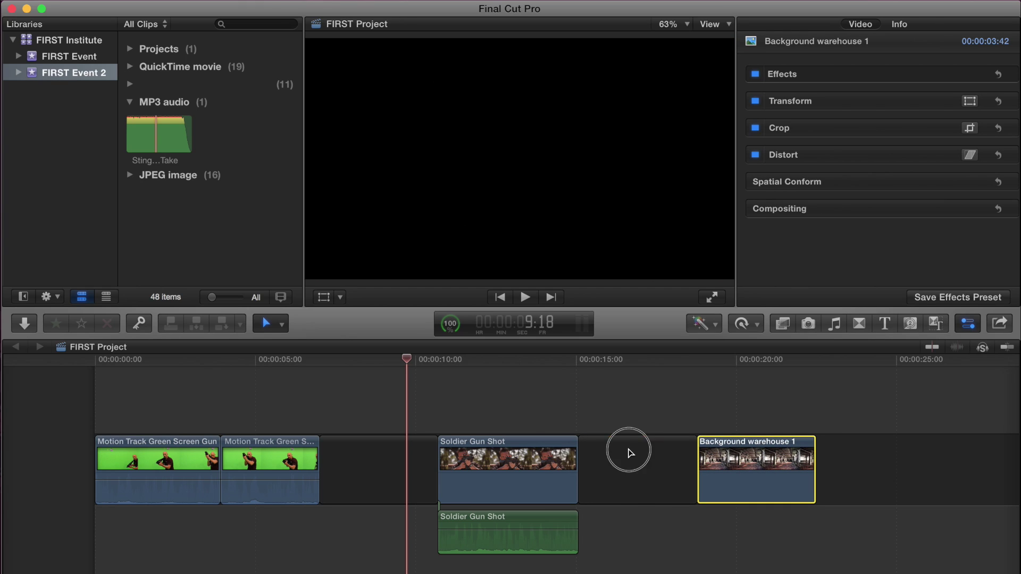
{"action": "left_click", "coordinate": [629, 452]}
{"action": "left_click", "coordinate": [385, 453]}
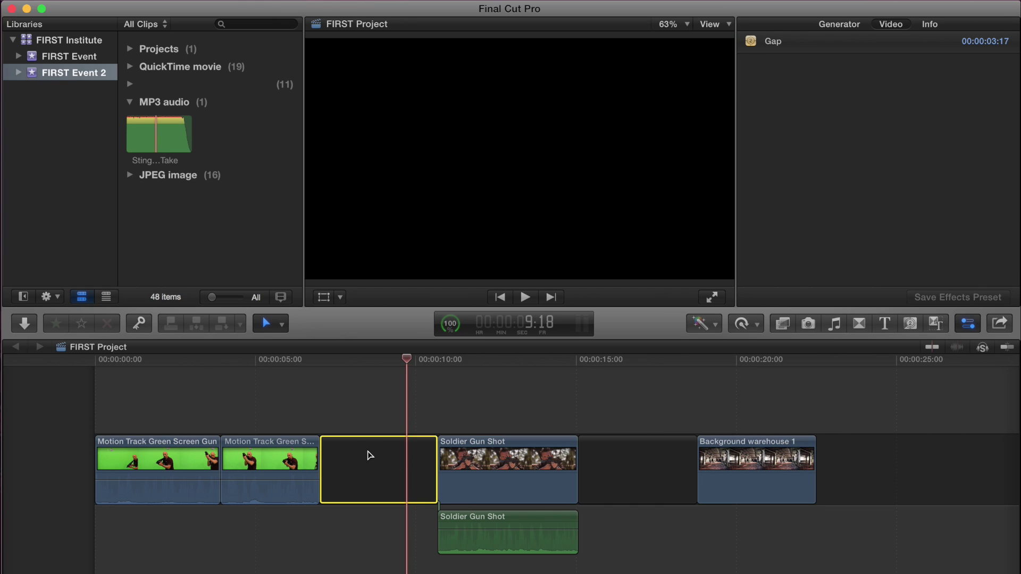
{"action": "left_click", "coordinate": [621, 457]}
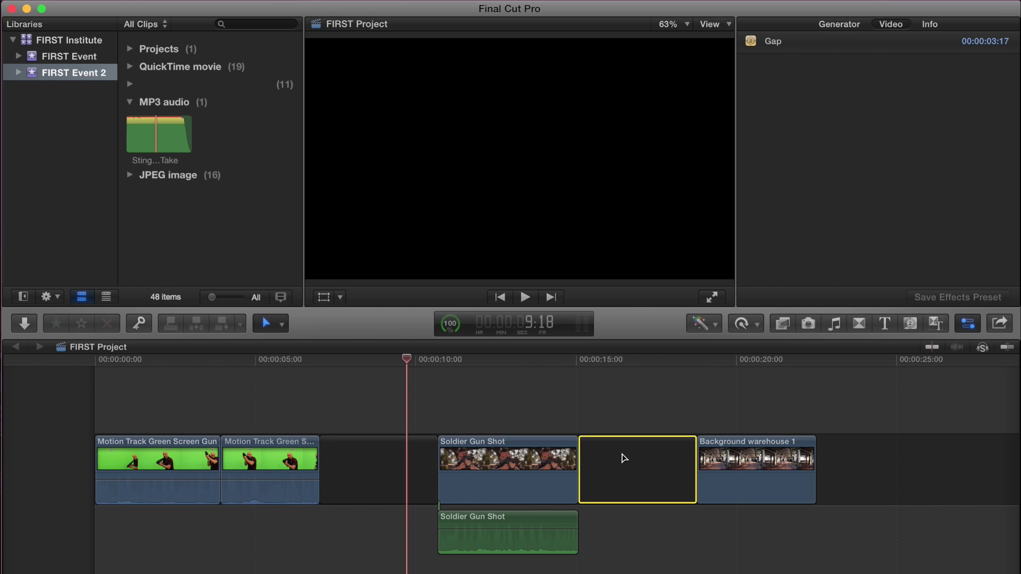
Trim the start of Background warehouse 1 to a duration of 3:30 and the end of Soldier Gun Shot to 4:06, leaving gaps in place
{"action": "left_click_drag", "start_coordinate": [411, 363], "coordinate": [530, 370]}
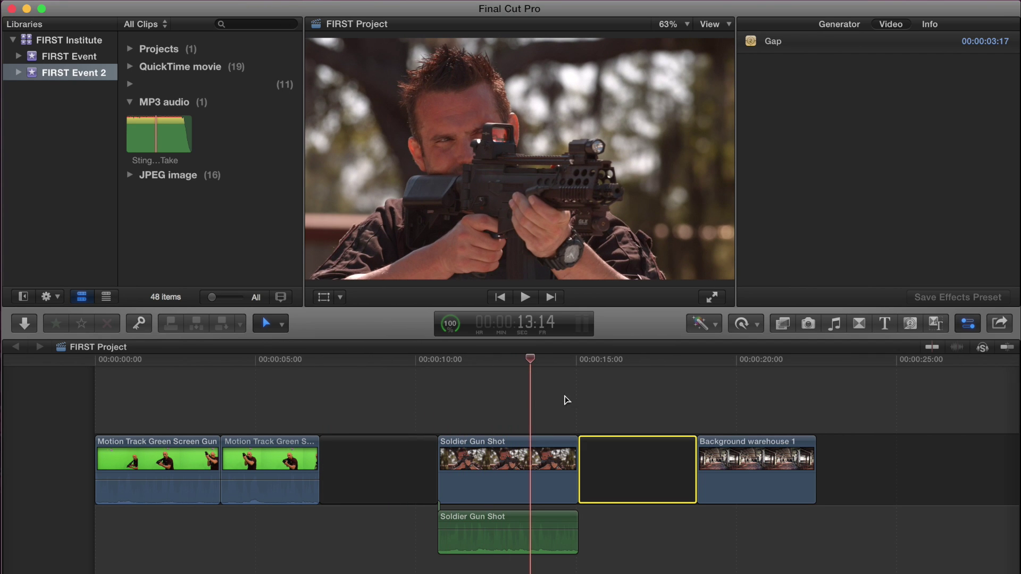
{"action": "mouse_move", "coordinate": [694, 460]}
{"action": "left_mouse_down"}
{"action": "mouse_move", "coordinate": [672, 458]}
{"action": "mouse_move", "coordinate": [705, 460]}
{"action": "left_mouse_up"}
{"action": "left_click", "coordinate": [598, 462]}
{"action": "mouse_move", "coordinate": [579, 462]}
{"action": "left_mouse_down"}
{"action": "mouse_move", "coordinate": [600, 461]}
{"action": "mouse_move", "coordinate": [573, 460]}
{"action": "left_mouse_up"}
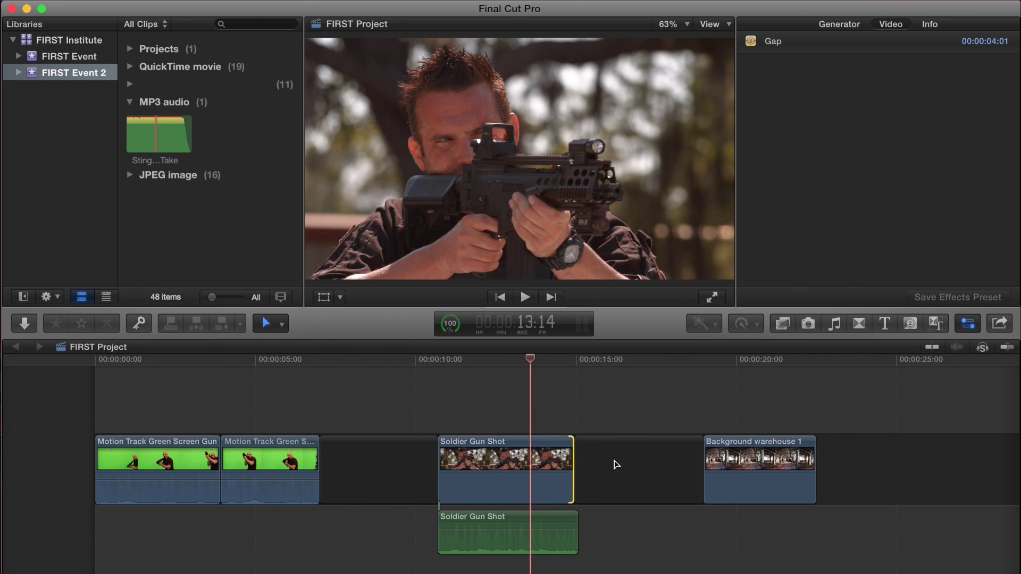
Shorten the gap before Soldier Gun Shot to 2:07 and the gap after it to 2:03 with the Select tool
{"action": "left_click", "coordinate": [281, 324]}
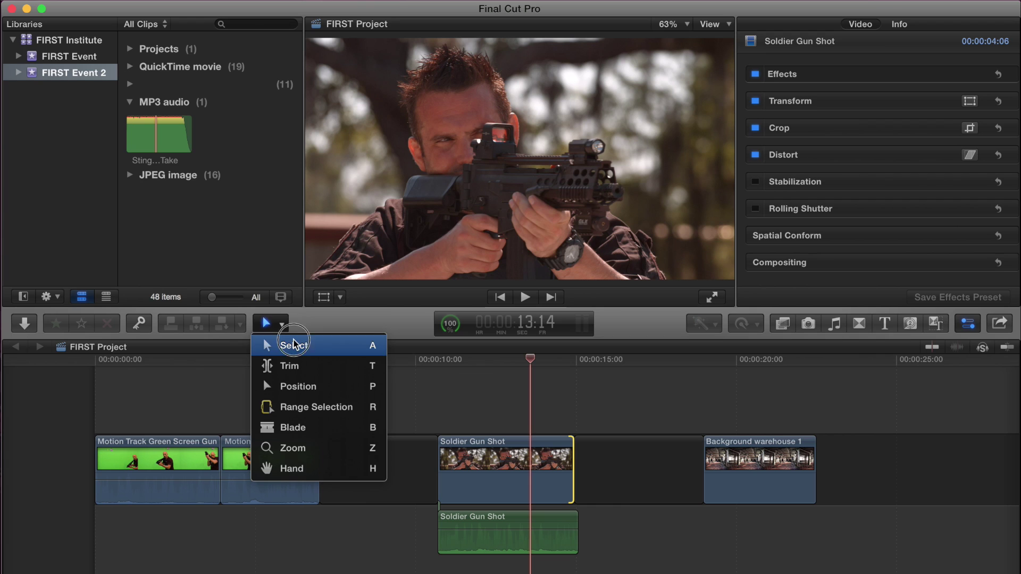
{"action": "left_click", "coordinate": [279, 345]}
{"action": "left_click", "coordinate": [630, 465]}
{"action": "left_click_drag", "start_coordinate": [697, 460], "coordinate": [640, 460]}
{"action": "left_click", "coordinate": [423, 461]}
{"action": "left_click_drag", "start_coordinate": [432, 458], "coordinate": [470, 449]}
Move the 2:03 gap from behind Soldier Gun Shot to just ahead of it and delete that gap
{"action": "left_click", "coordinate": [451, 450]}
{"action": "left_click_drag", "start_coordinate": [551, 452], "coordinate": [424, 443]}
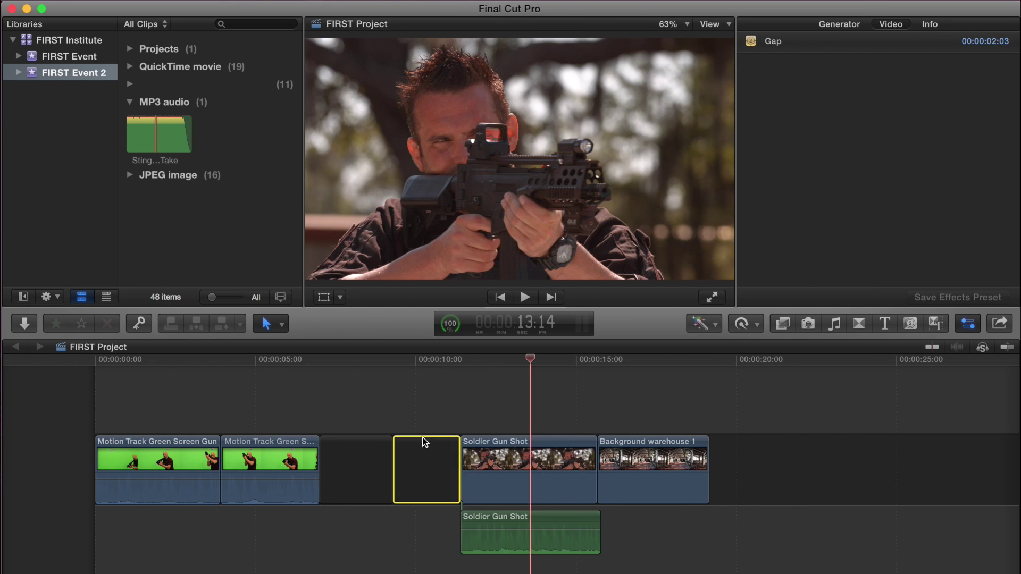
{"action": "key", "text": "Delete"}
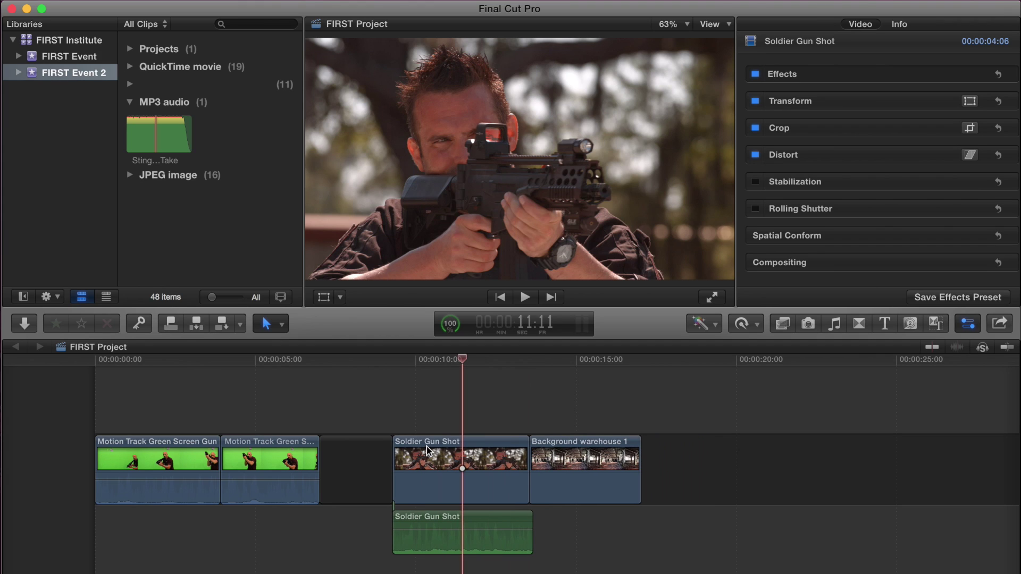
Shift Background warehouse 1 later by 1:18 with the Position tool and delete the gap this opens after Soldier Gun Shot
{"action": "left_click", "coordinate": [284, 326]}
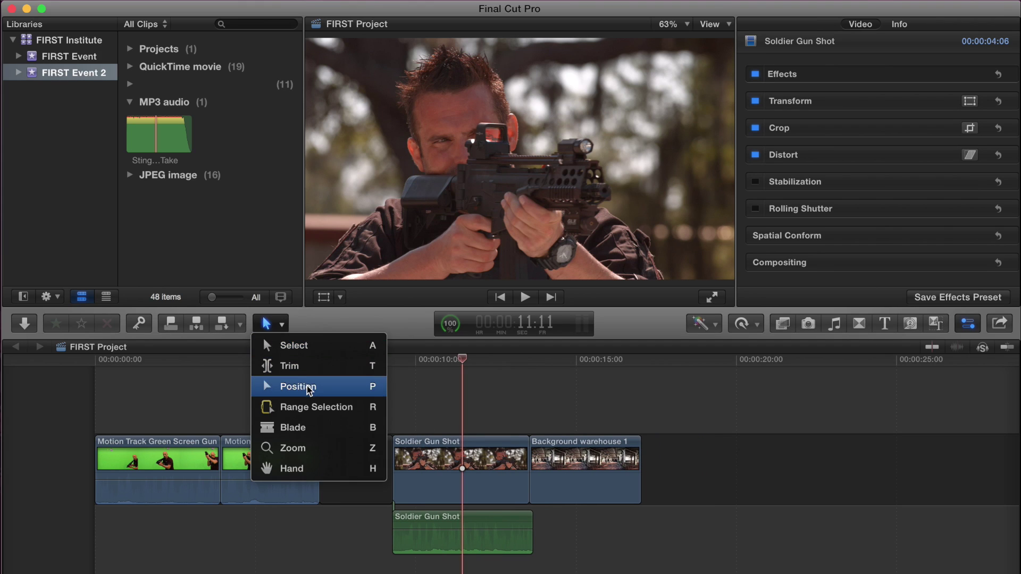
{"action": "left_click", "coordinate": [326, 388]}
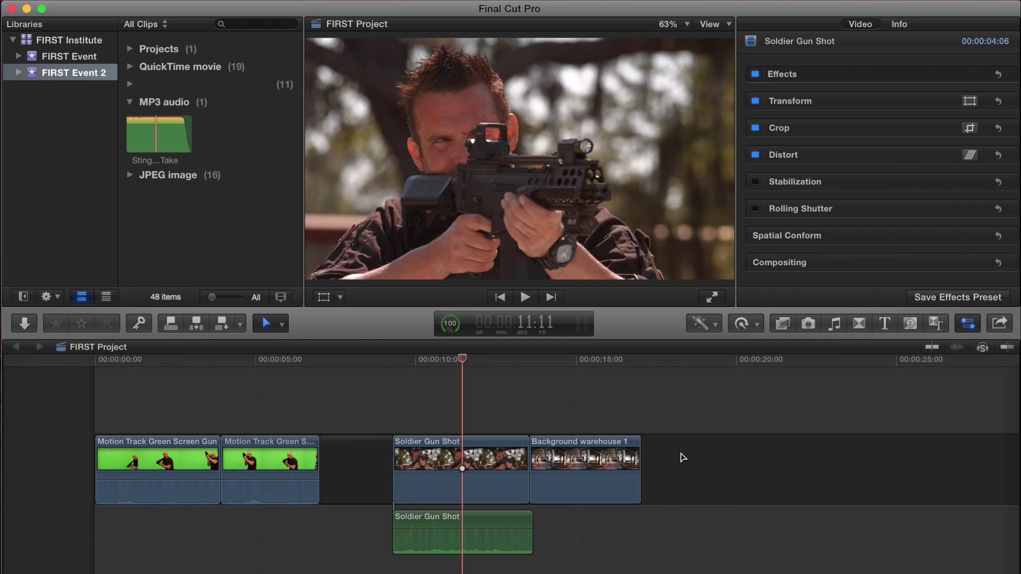
{"action": "left_click_drag", "start_coordinate": [590, 451], "coordinate": [647, 451]}
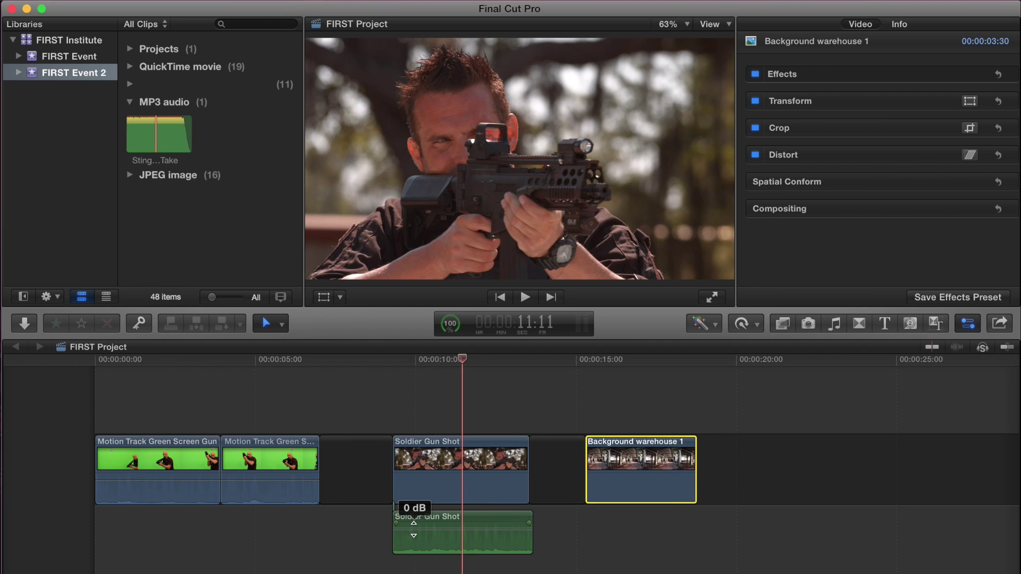
{"action": "left_click", "coordinate": [556, 479]}
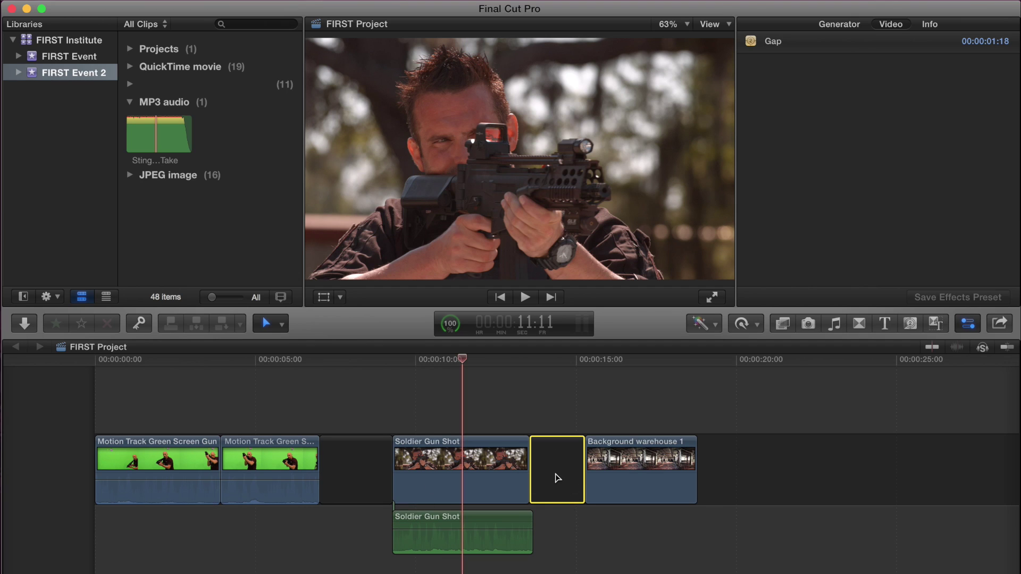
{"action": "key", "text": "Delete"}
Delete the remaining gap between the second Motion Track Green Screen Gun clip and Soldier Gun Shot
{"action": "left_click", "coordinate": [276, 325]}
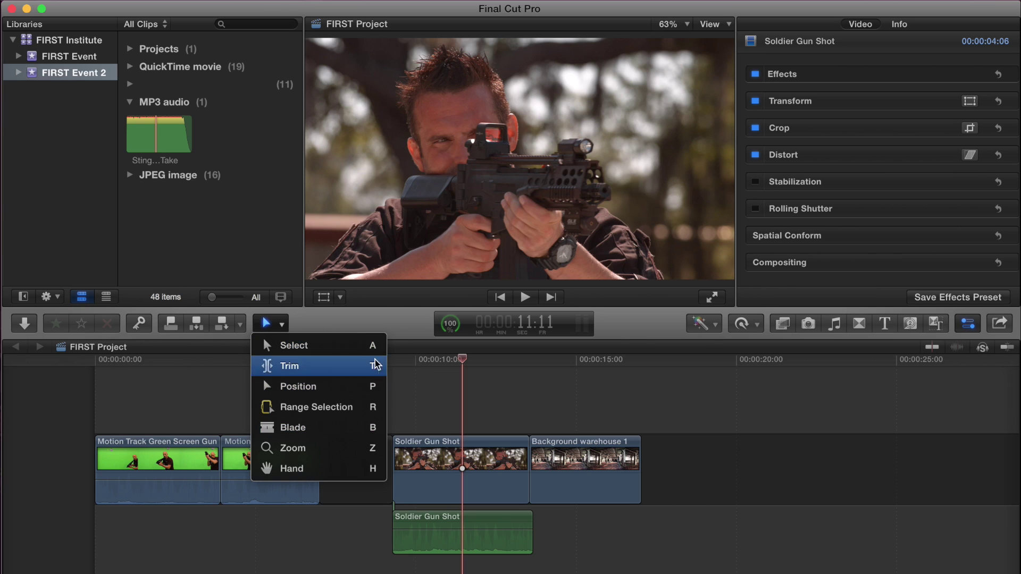
{"action": "left_click", "coordinate": [409, 413]}
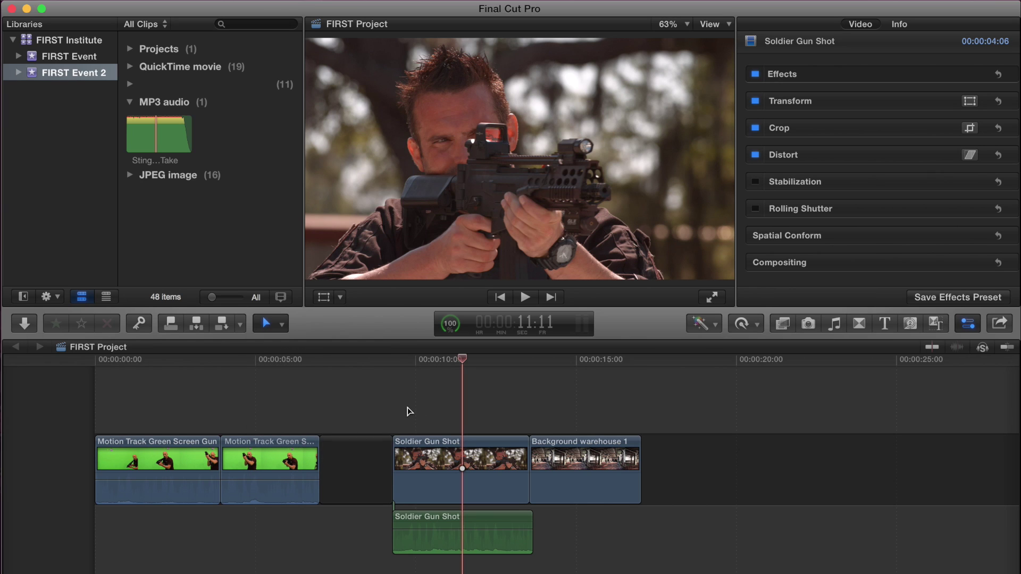
{"action": "left_click", "coordinate": [382, 450]}
{"action": "key", "text": "Up"}
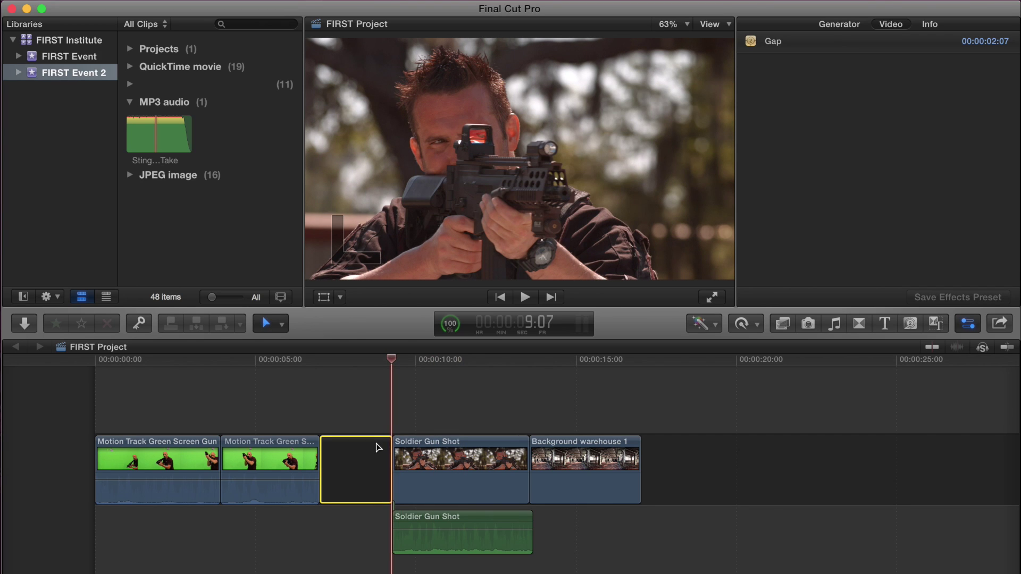
{"action": "scroll", "coordinate": [379, 448], "scroll_direction": "right", "scroll_amount": 1}
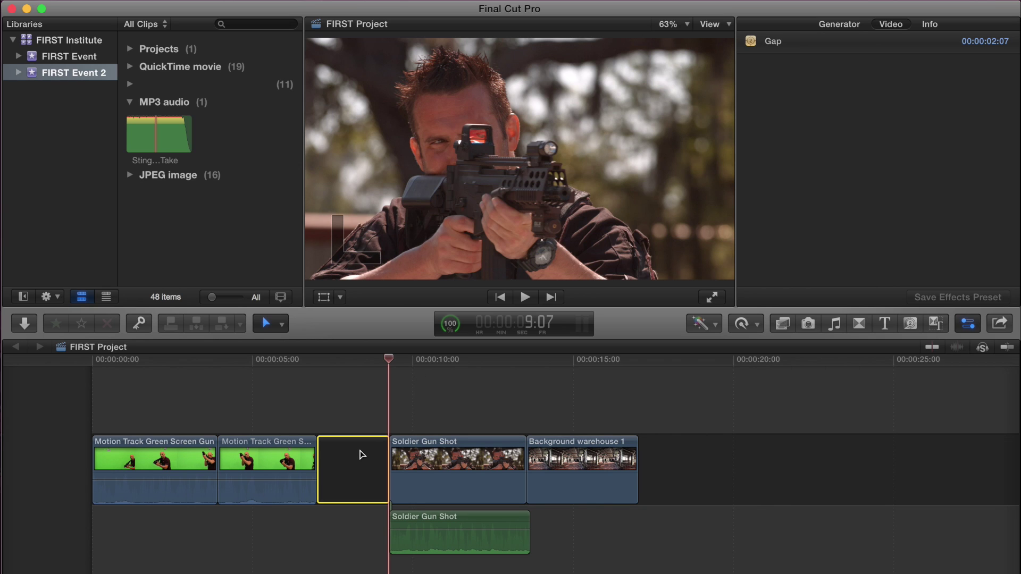
{"action": "key", "text": "Delete"}
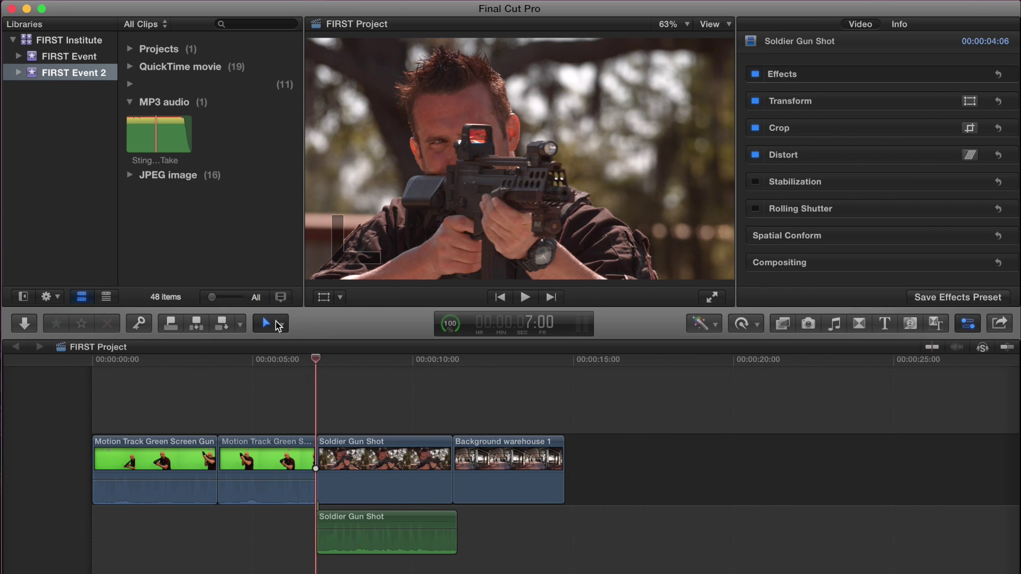
Place the playhead at 12:21 over Background warehouse 1 and check which commands are available for that clip
{"action": "left_click", "coordinate": [277, 326]}
{"action": "left_click", "coordinate": [526, 391]}
{"action": "left_click", "coordinate": [505, 400]}
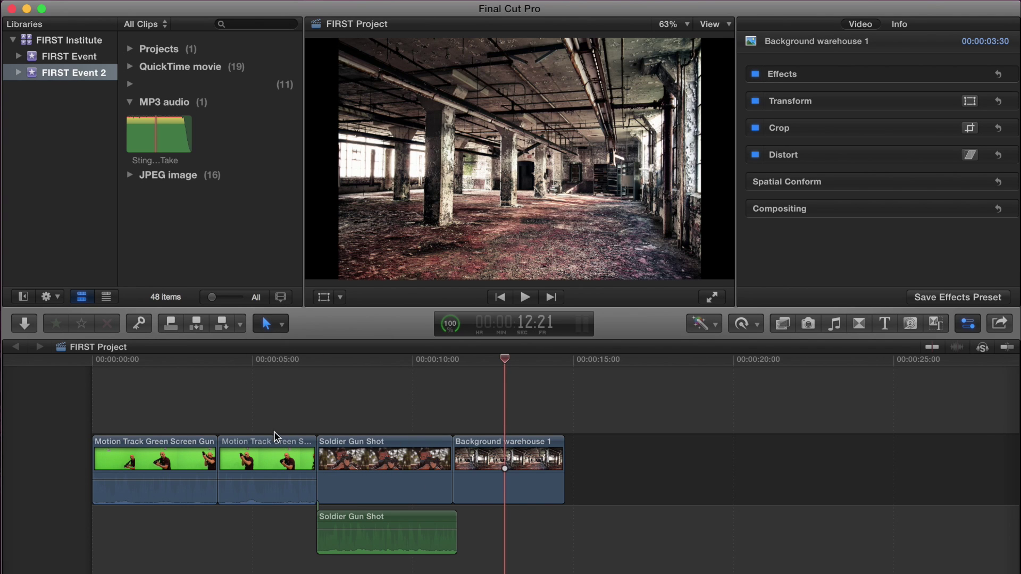
{"action": "left_click", "coordinate": [500, 451]}
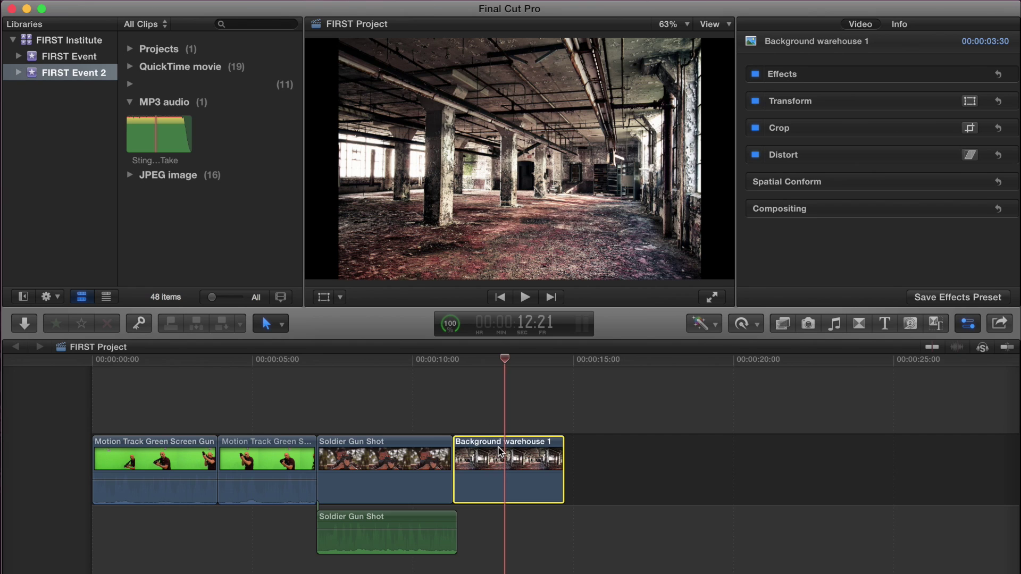
{"action": "right_click", "coordinate": [512, 452]}
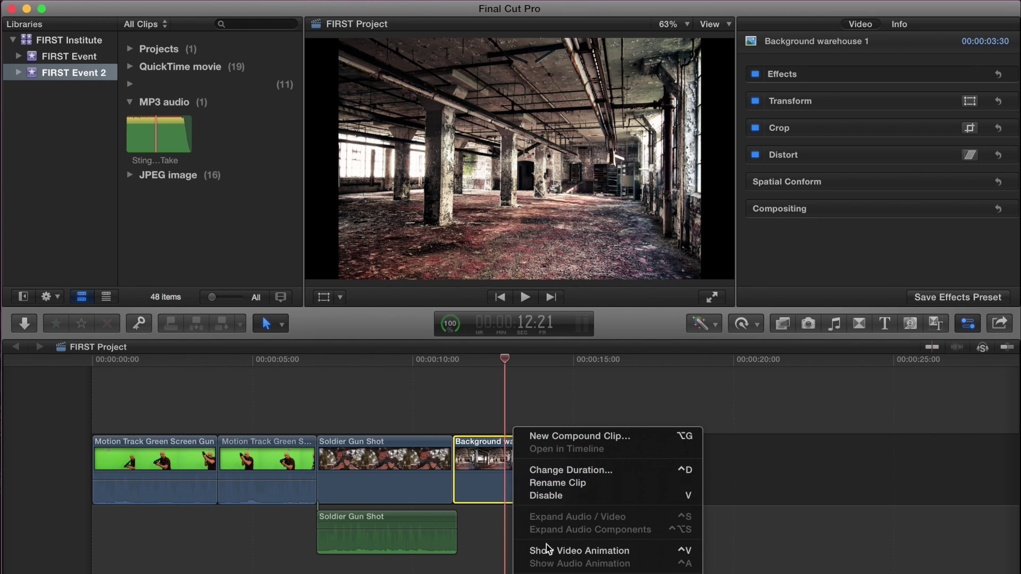
{"action": "left_click", "coordinate": [380, 454]}
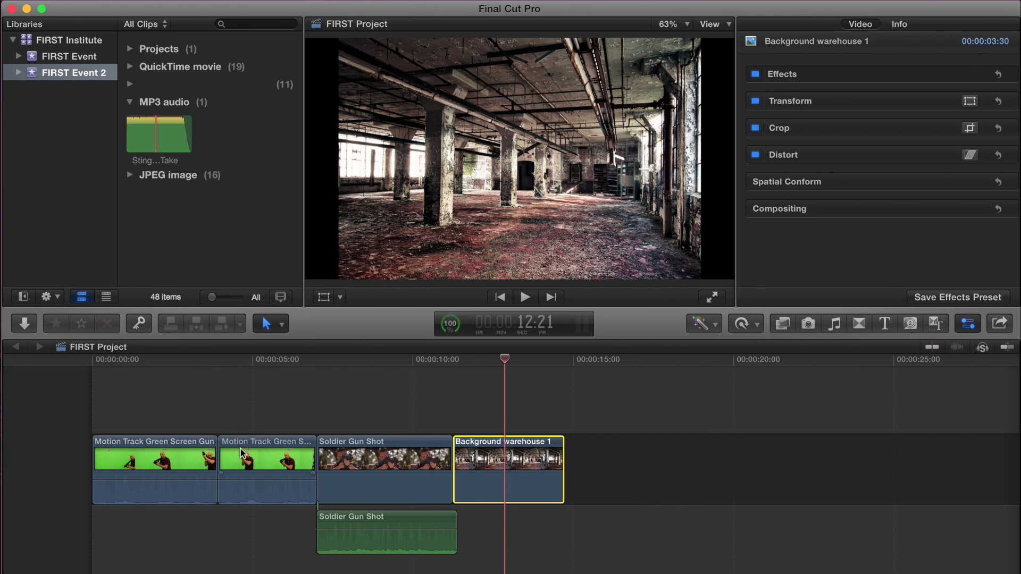
Detach the audio from the second Motion Track Green Screen Gun clip
{"action": "left_click", "coordinate": [232, 452]}
{"action": "right_click", "coordinate": [261, 458]}
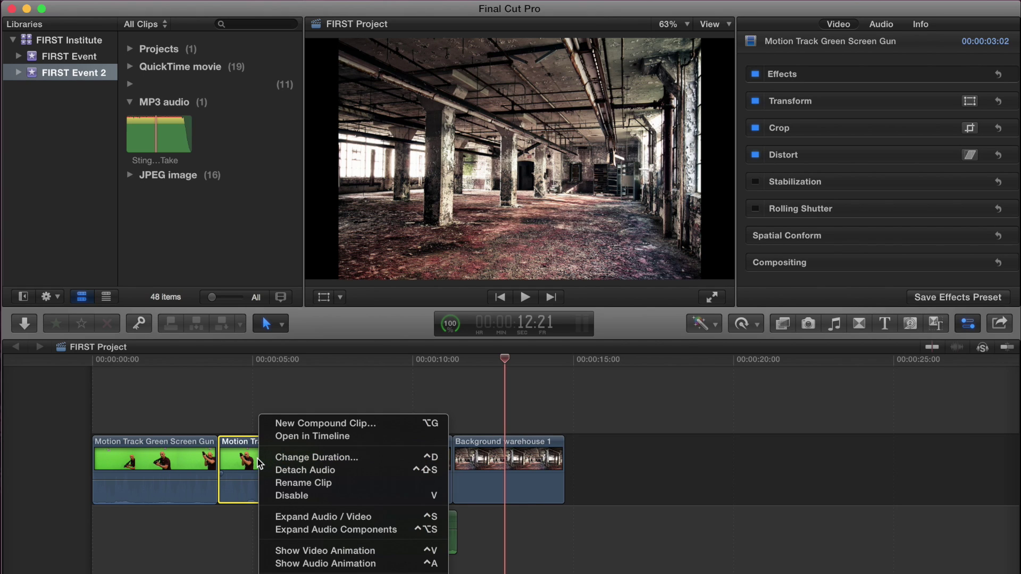
{"action": "left_click", "coordinate": [280, 403]}
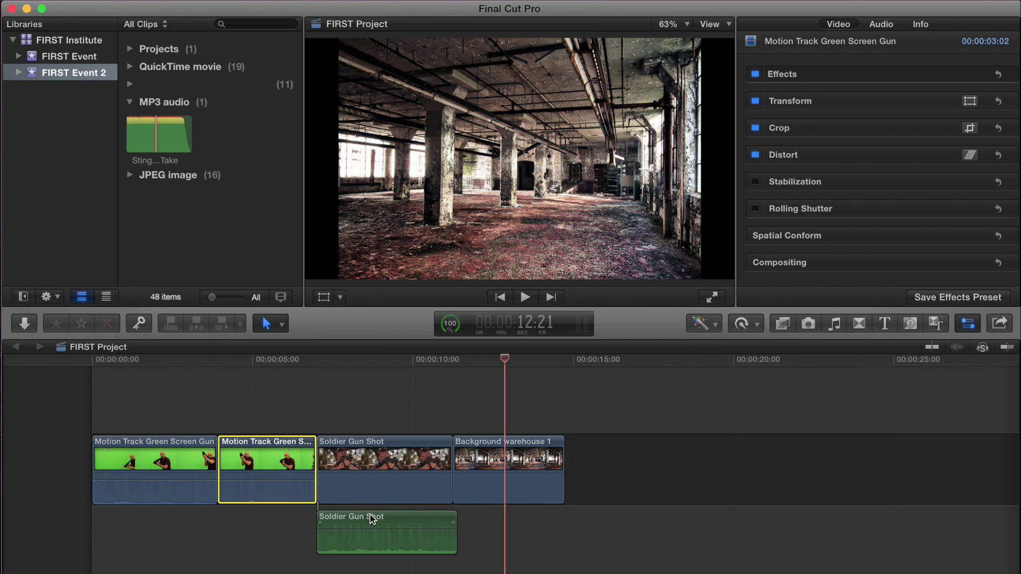
{"action": "right_click", "coordinate": [277, 461]}
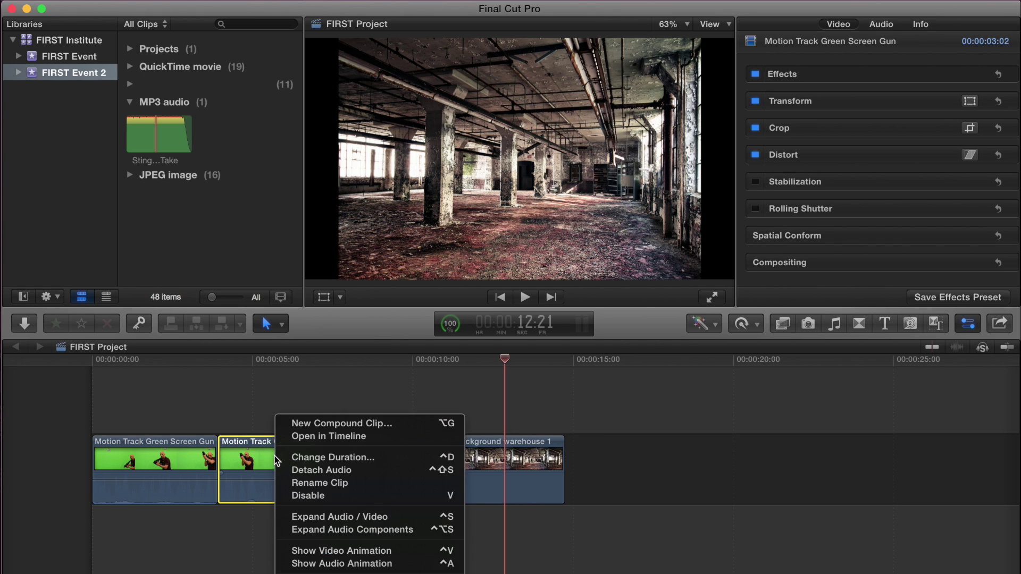
{"action": "left_click", "coordinate": [303, 469]}
Park the playhead at 4:10 and slide the detached Motion Track Green Screen Gun audio to start slightly before its video clip
{"action": "left_click_drag", "start_coordinate": [274, 522], "coordinate": [238, 554]}
{"action": "scroll", "coordinate": [288, 548], "scroll_direction": "down", "scroll_amount": 2}
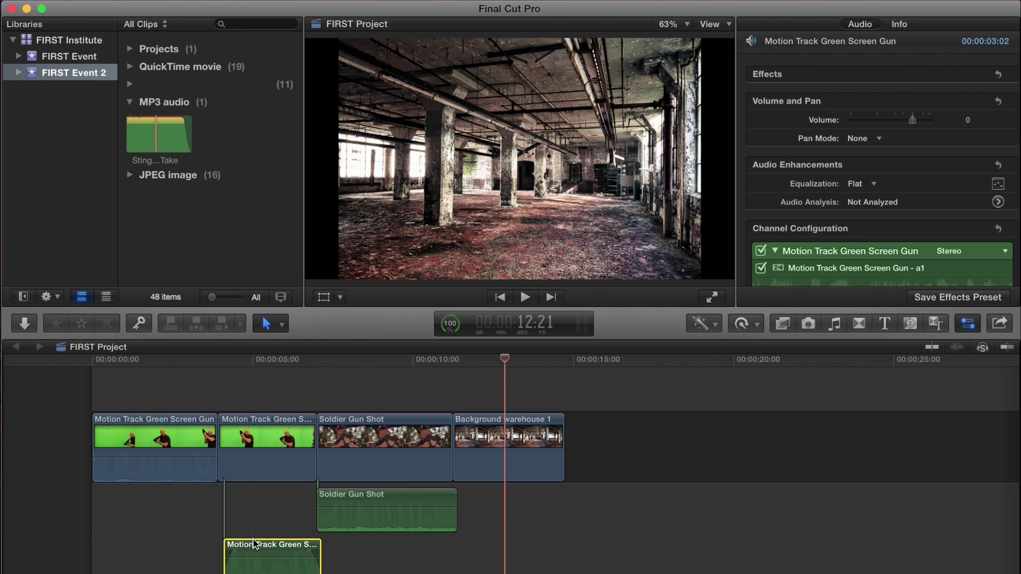
{"action": "left_click_drag", "start_coordinate": [227, 357], "coordinate": [234, 365]}
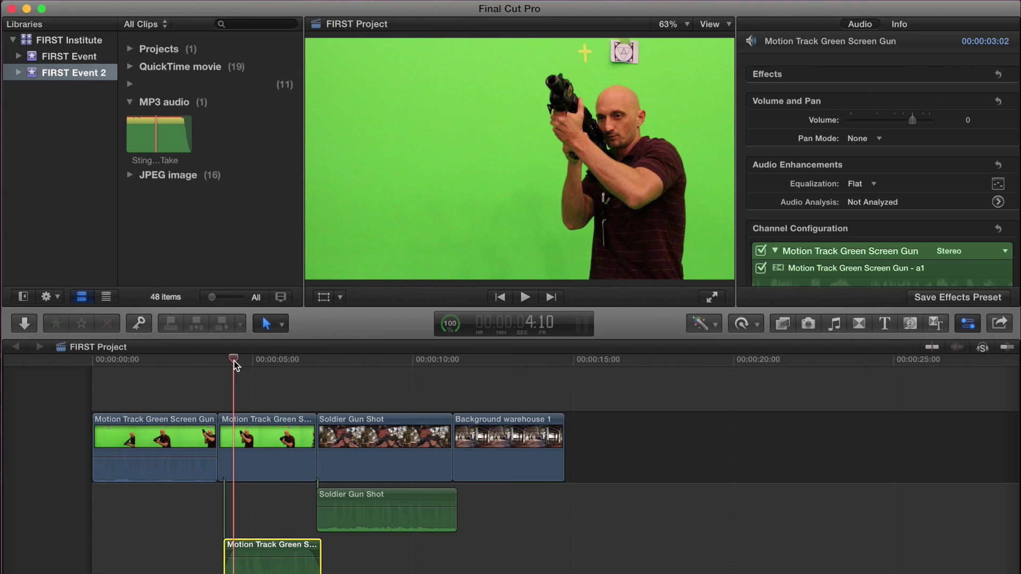
{"action": "key", "text": "super+equal"}
{"action": "key", "text": "super+equal"}
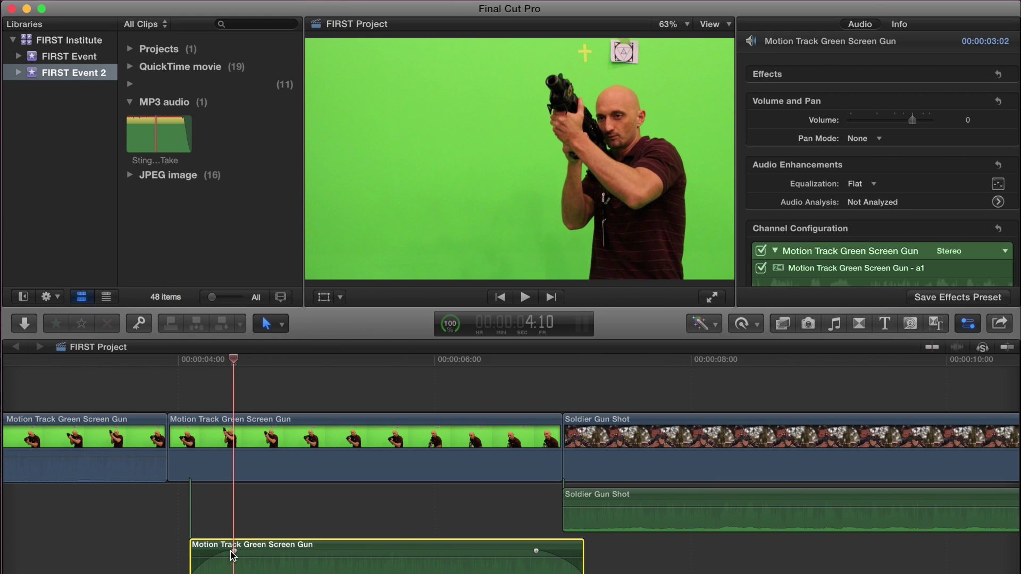
{"action": "left_click_drag", "start_coordinate": [234, 554], "coordinate": [266, 521]}
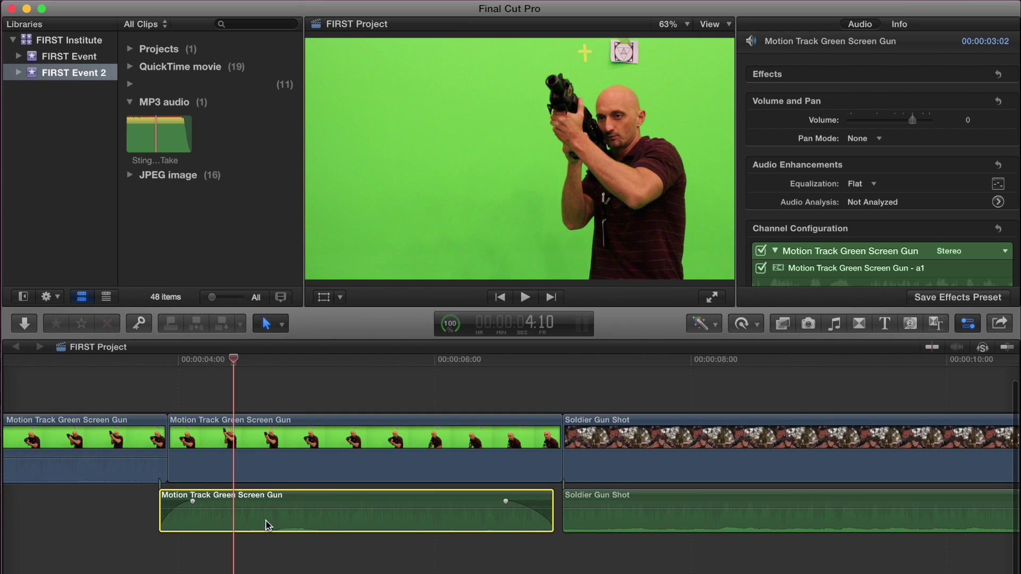
Check which commands are available for the Soldier Gun Shot video clip and for its detached audio
{"action": "left_click", "coordinate": [297, 470]}
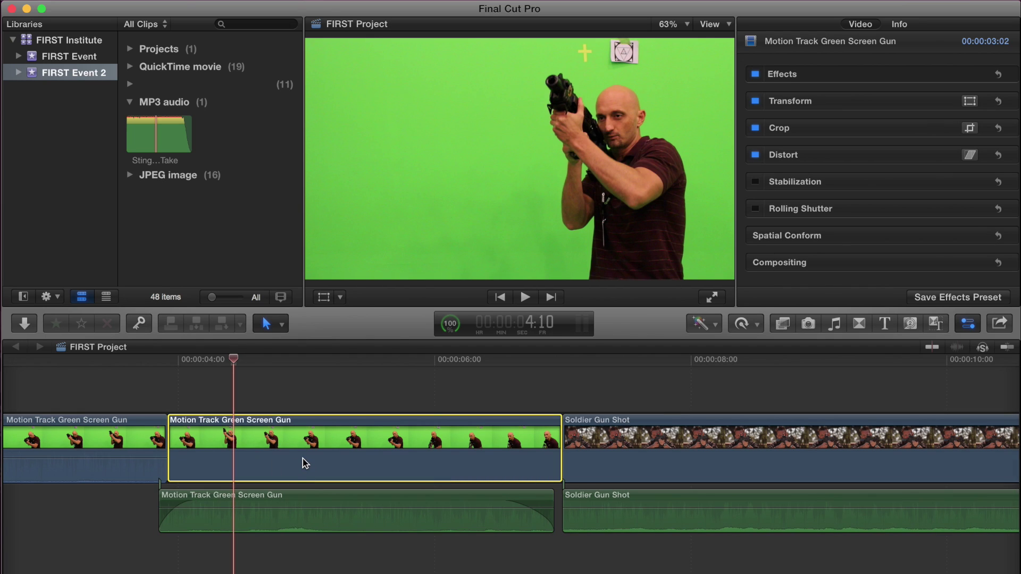
{"action": "key", "text": "super+minus"}
{"action": "right_click", "coordinate": [362, 445]}
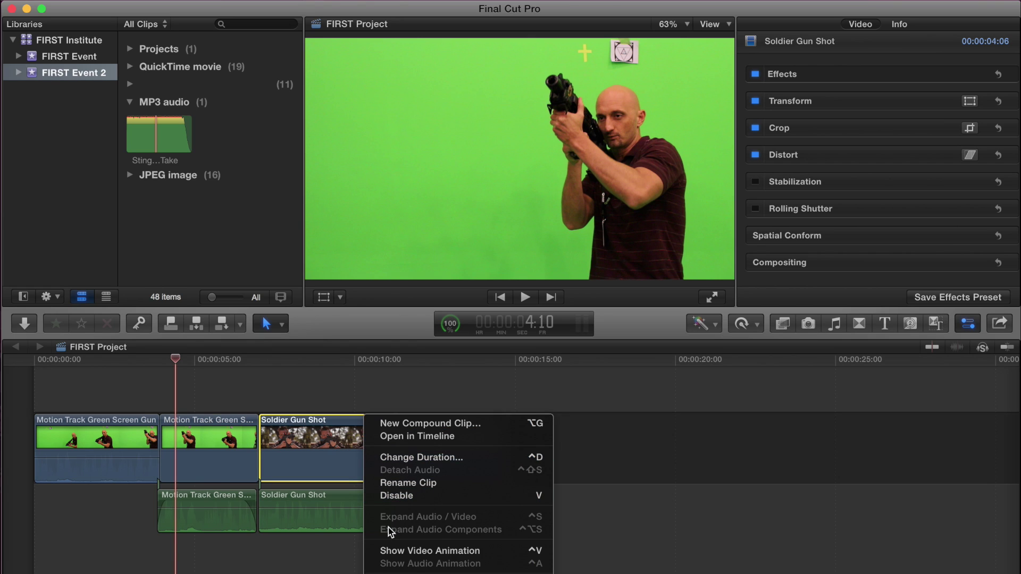
{"action": "left_click", "coordinate": [322, 502]}
{"action": "left_click", "coordinate": [322, 501]}
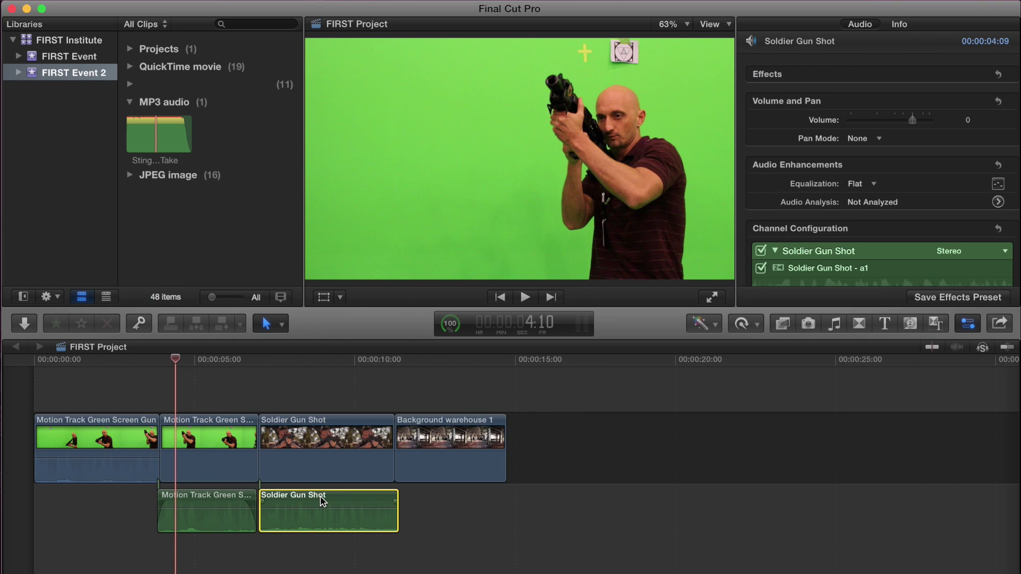
{"action": "right_click", "coordinate": [322, 501]}
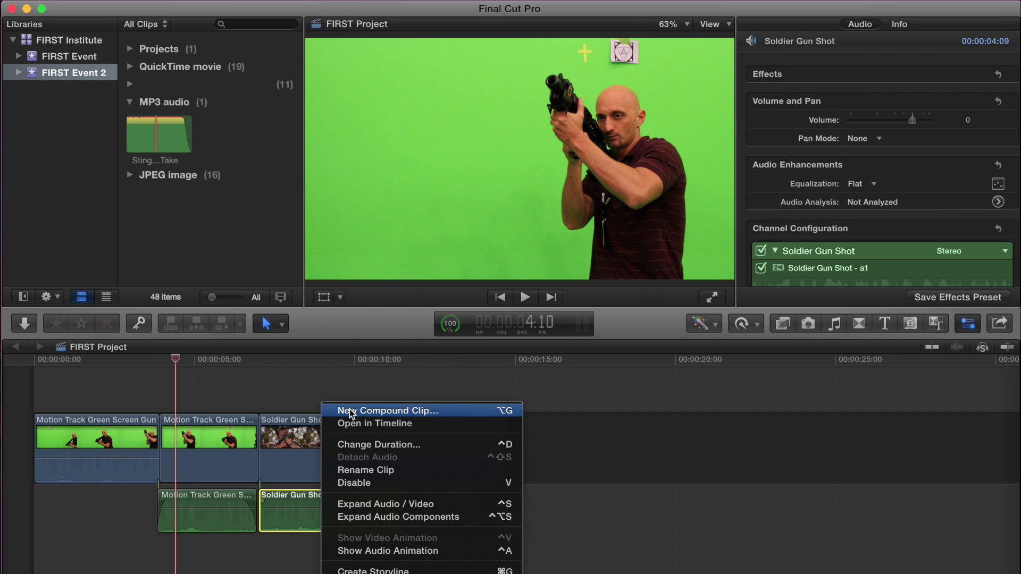
{"action": "left_click", "coordinate": [331, 394]}
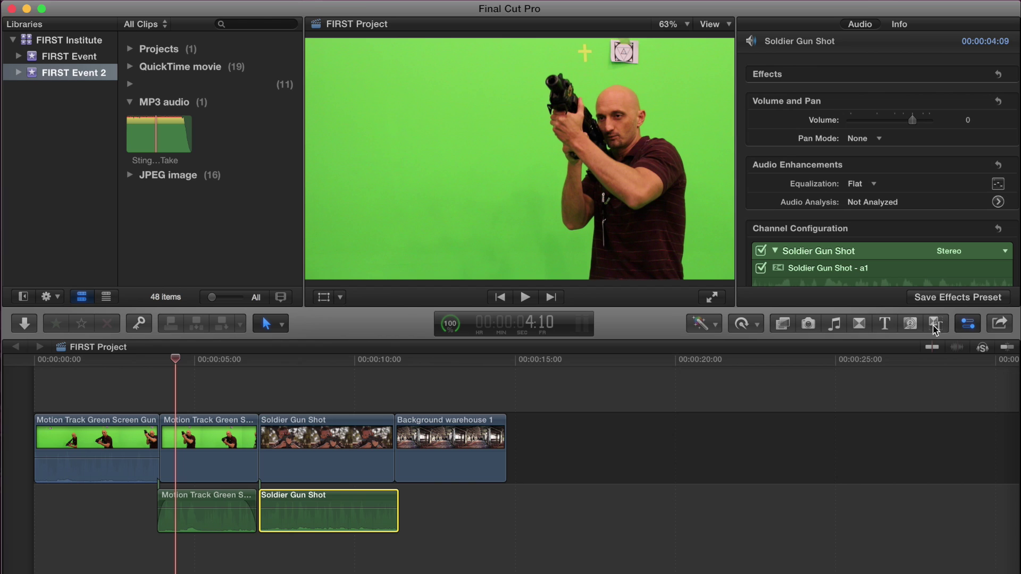
Review the enhancement options for the Soldier Gun Shot audio and video, plus the retiming options for the video clip
{"action": "left_click", "coordinate": [717, 325]}
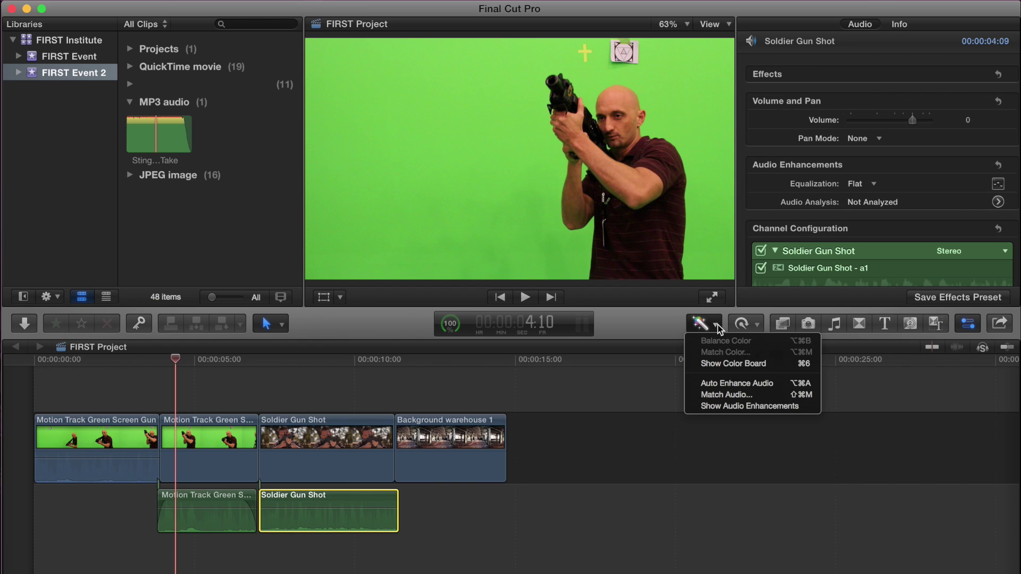
{"action": "left_click", "coordinate": [319, 452]}
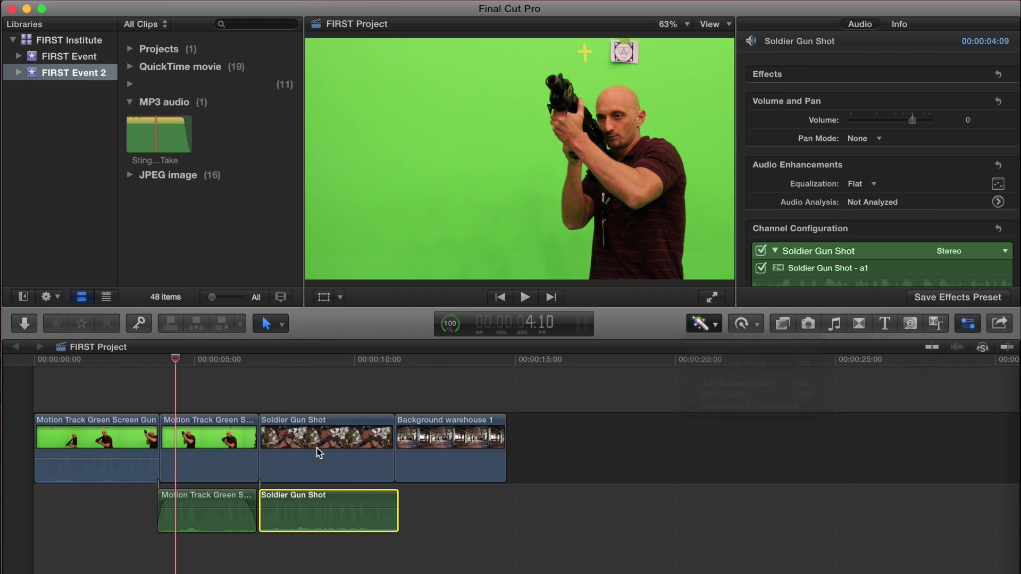
{"action": "left_click", "coordinate": [323, 434]}
{"action": "left_click", "coordinate": [717, 324]}
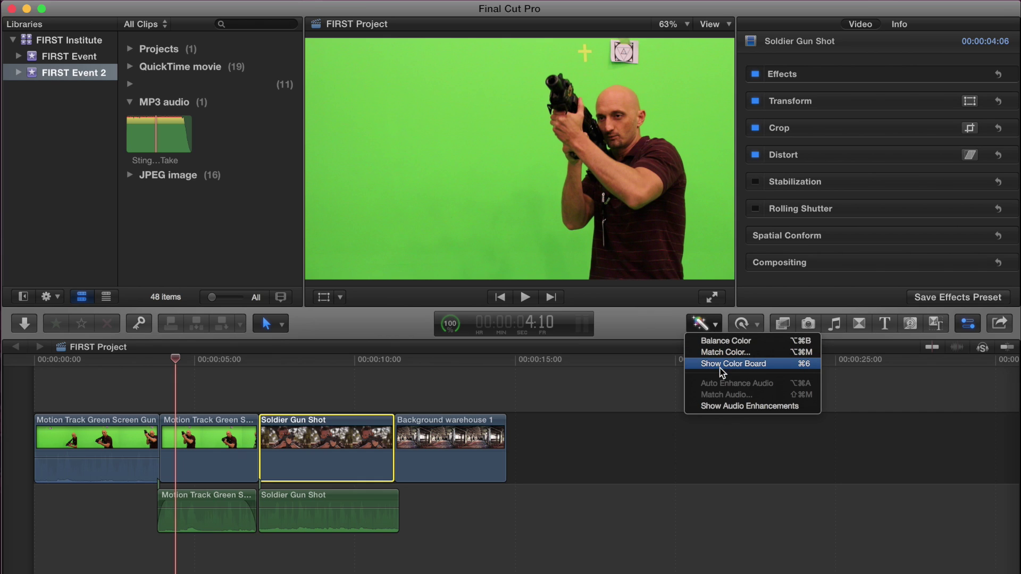
{"action": "left_click", "coordinate": [753, 325]}
{"action": "left_click", "coordinate": [756, 325]}
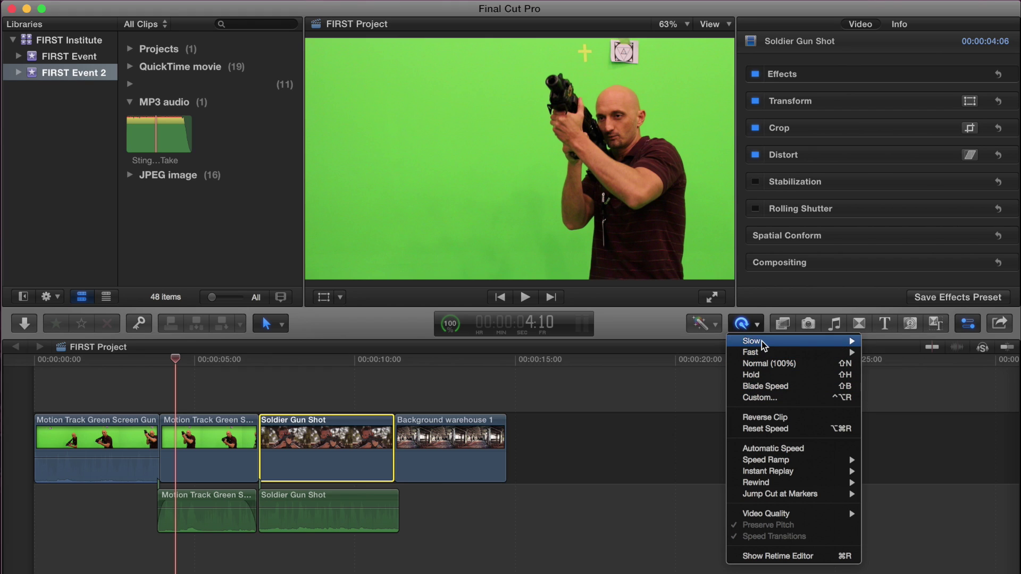
Browse the video effects for Soldier Gun Shot, previewing a few, and look through the available photos, music and sound effects
{"action": "left_click", "coordinate": [784, 329]}
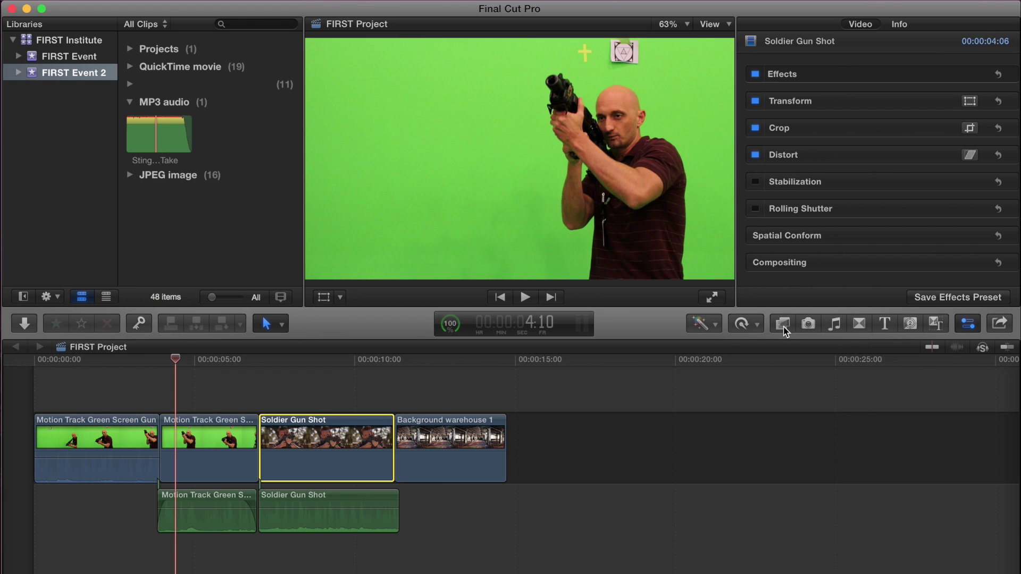
{"action": "left_click", "coordinate": [784, 327]}
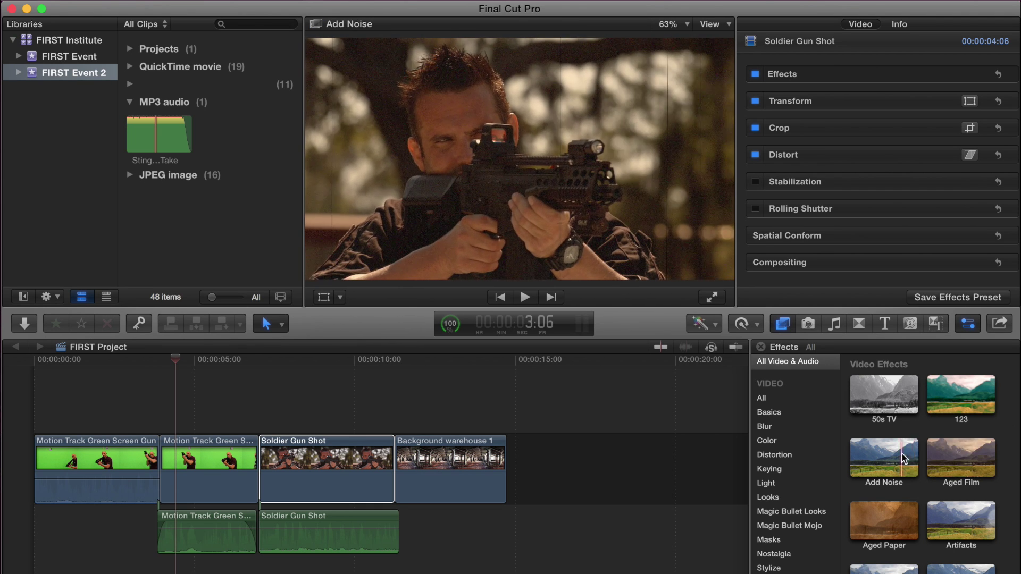
{"action": "scroll", "coordinate": [902, 454], "scroll_direction": "down", "scroll_amount": 5}
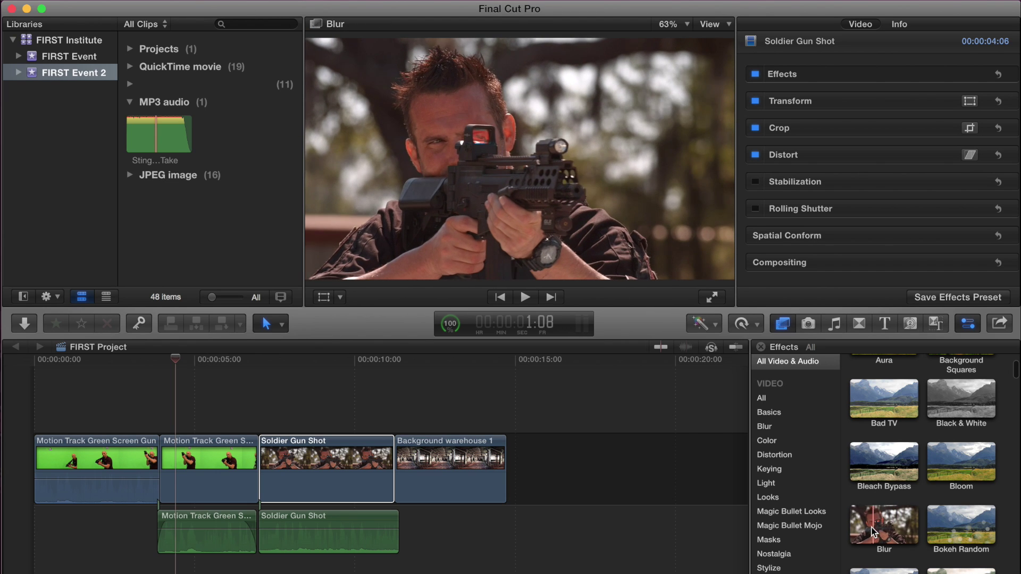
{"action": "scroll", "coordinate": [872, 529], "scroll_direction": "down", "scroll_amount": 5}
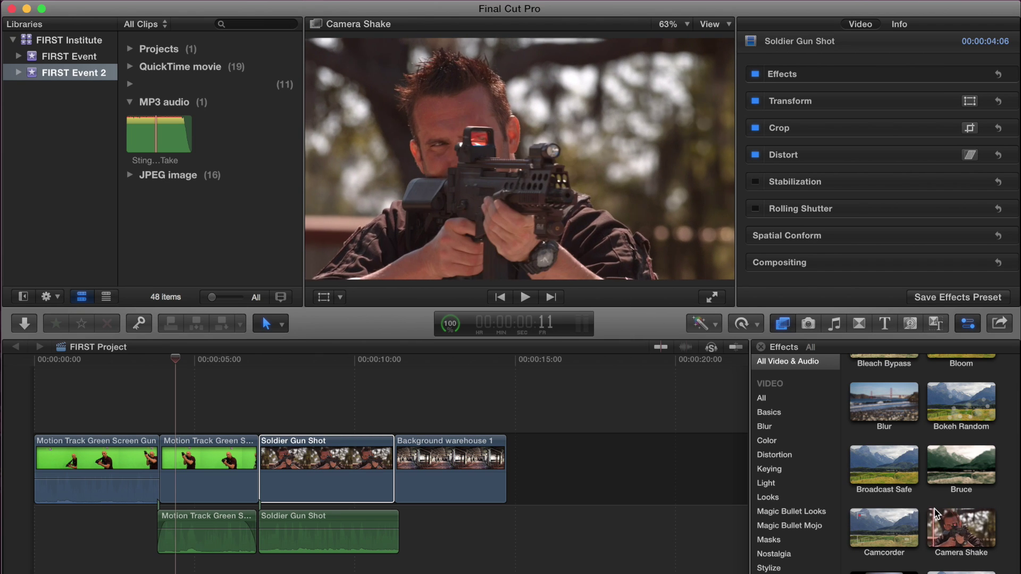
{"action": "left_click", "coordinate": [809, 323]}
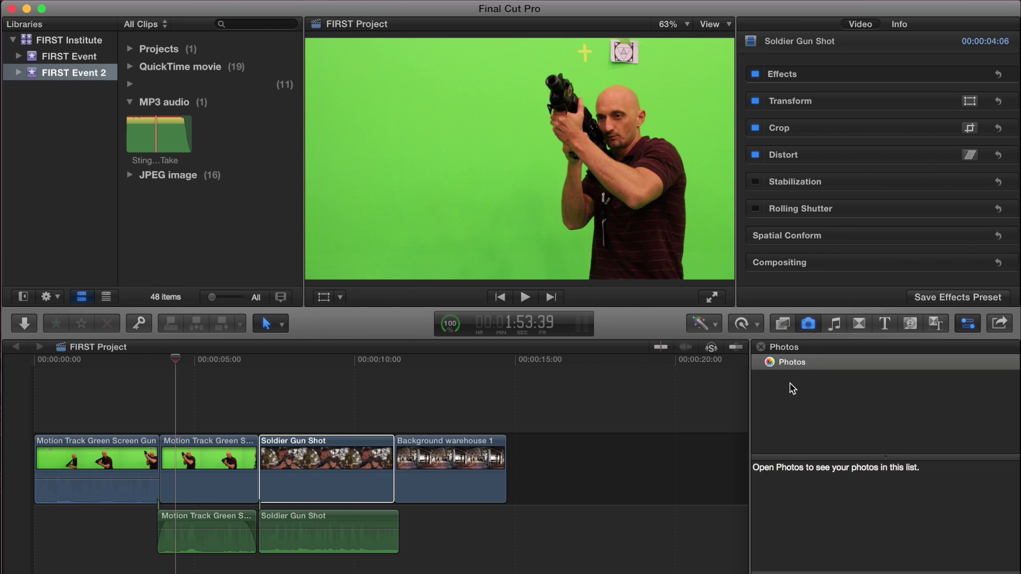
{"action": "left_click", "coordinate": [833, 323]}
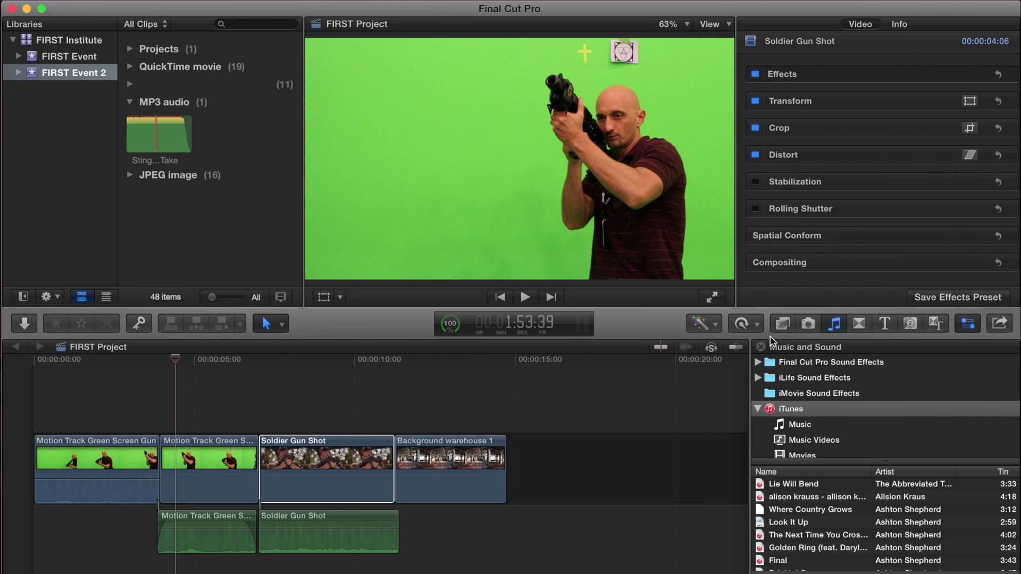
Add the Arrows transition between Soldier Gun Shot and Background warehouse 1 and place the playhead at 10:19 to preview it
{"action": "left_click", "coordinate": [857, 326]}
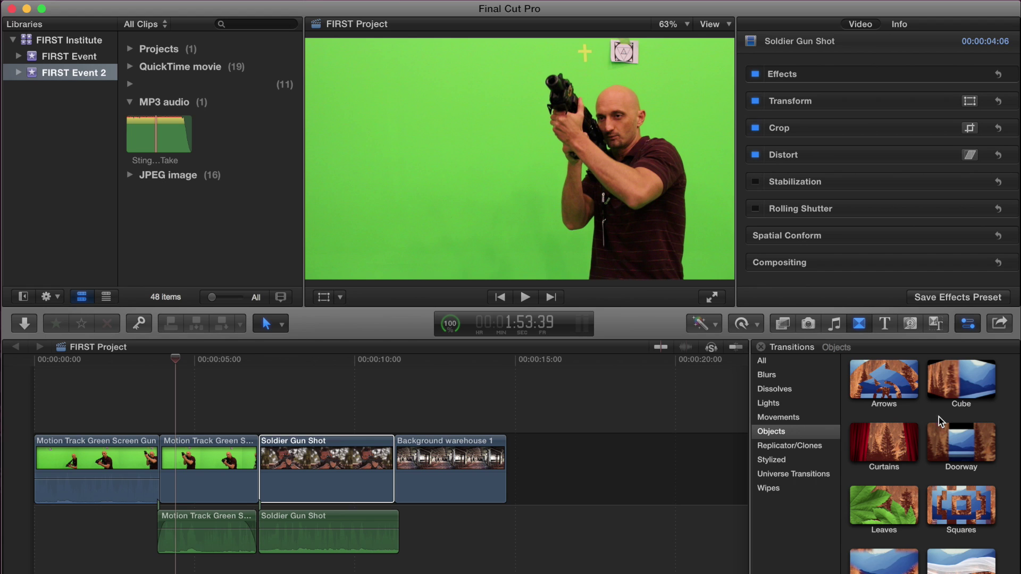
{"action": "left_click_drag", "start_coordinate": [891, 379], "coordinate": [395, 479]}
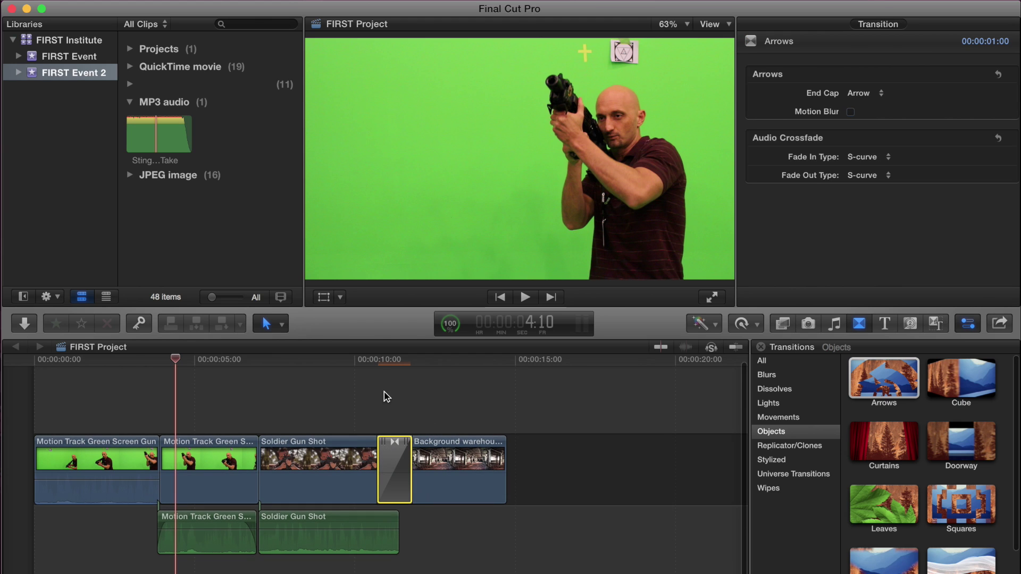
{"action": "mouse_move", "coordinate": [379, 361]}
{"action": "left_mouse_down"}
{"action": "mouse_move", "coordinate": [422, 358]}
{"action": "mouse_move", "coordinate": [366, 362]}
{"action": "mouse_move", "coordinate": [427, 363]}
{"action": "mouse_move", "coordinate": [380, 360]}
{"action": "left_mouse_up"}
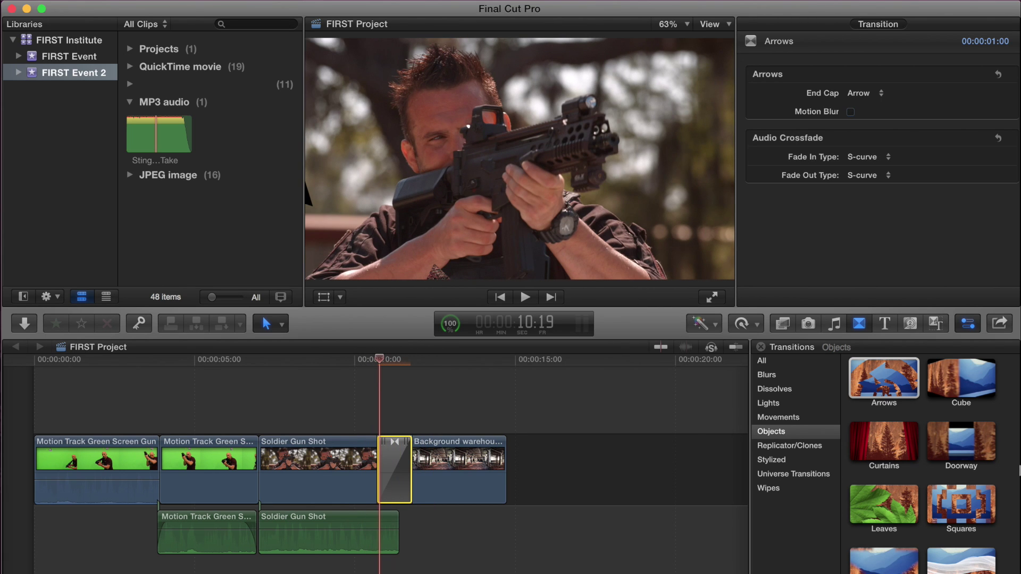
Apply the Cube transition between Soldier Gun Shot and Background warehouse 1, scrub through it and shorten it to 13 frames
{"action": "left_click_drag", "start_coordinate": [968, 385], "coordinate": [392, 478]}
{"action": "left_click_drag", "start_coordinate": [378, 364], "coordinate": [428, 363]}
{"action": "left_click_drag", "start_coordinate": [381, 463], "coordinate": [392, 462]}
{"action": "left_click_drag", "start_coordinate": [382, 361], "coordinate": [361, 367]}
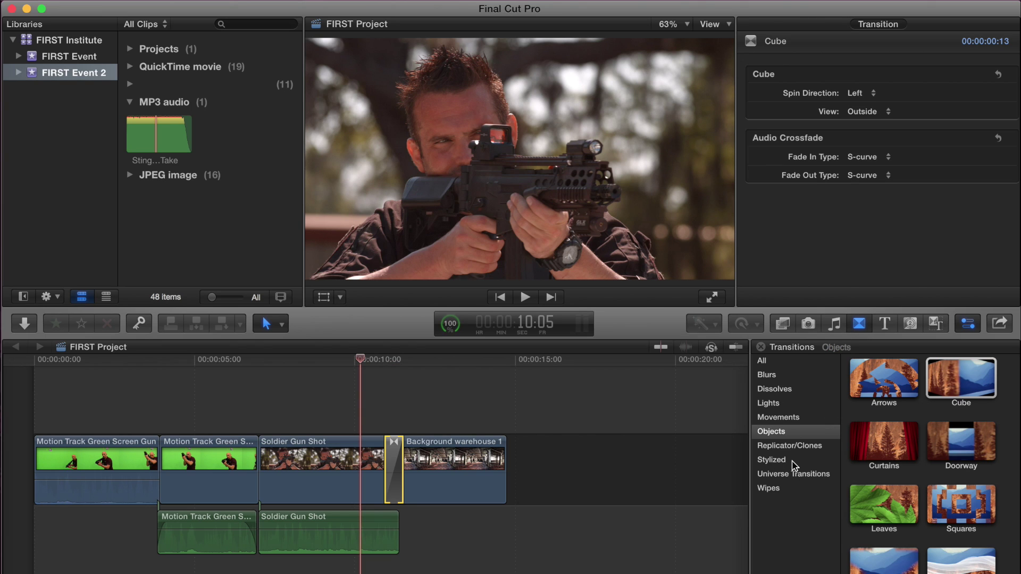
{"action": "scroll", "coordinate": [893, 457], "scroll_direction": "down", "scroll_amount": 2}
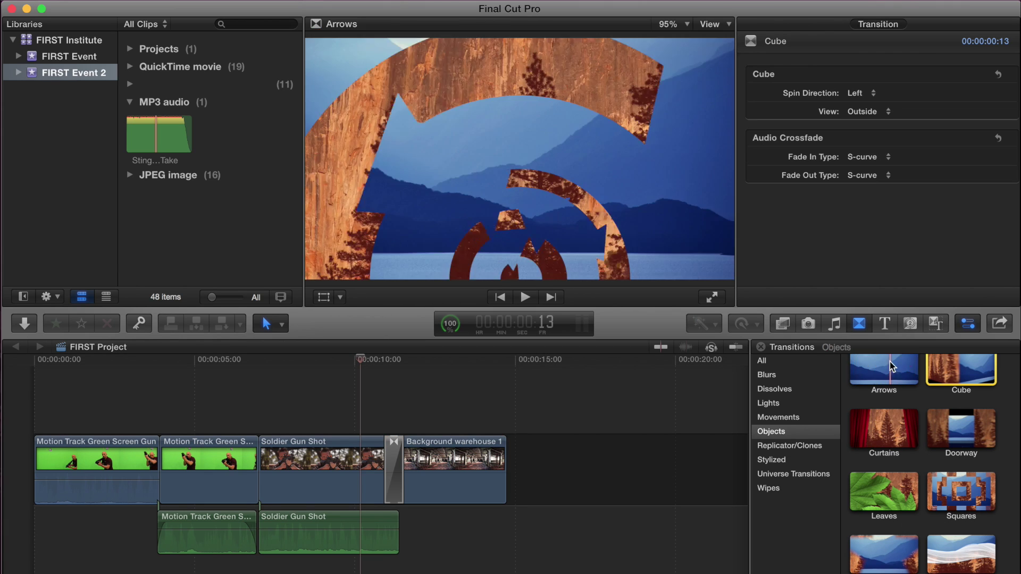
Add a Basic Title from Bumper/Opener above the second Motion Track Green Screen Gun clip and shorten it to 2:07
{"action": "left_click", "coordinate": [886, 324]}
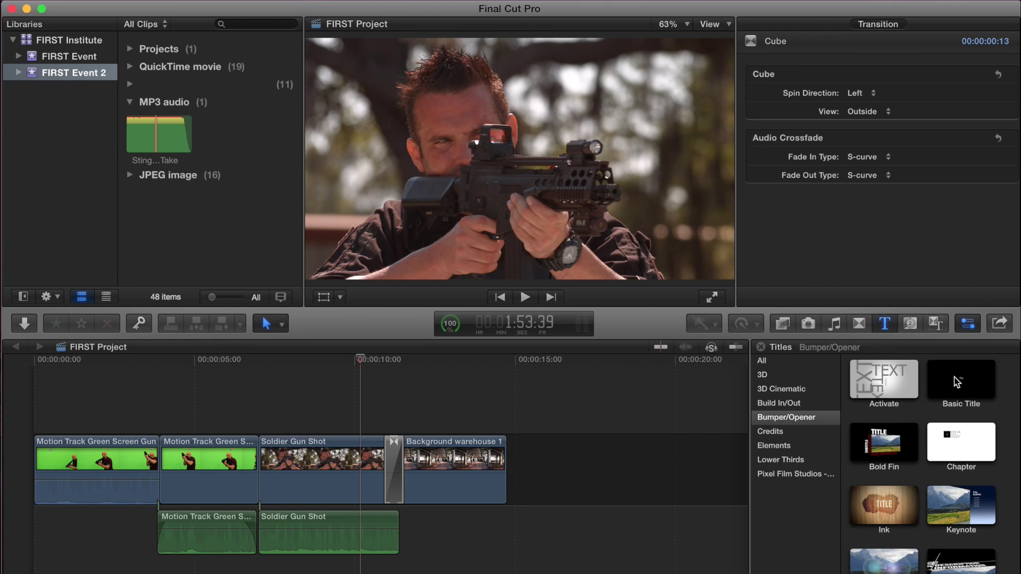
{"action": "left_click", "coordinate": [780, 432]}
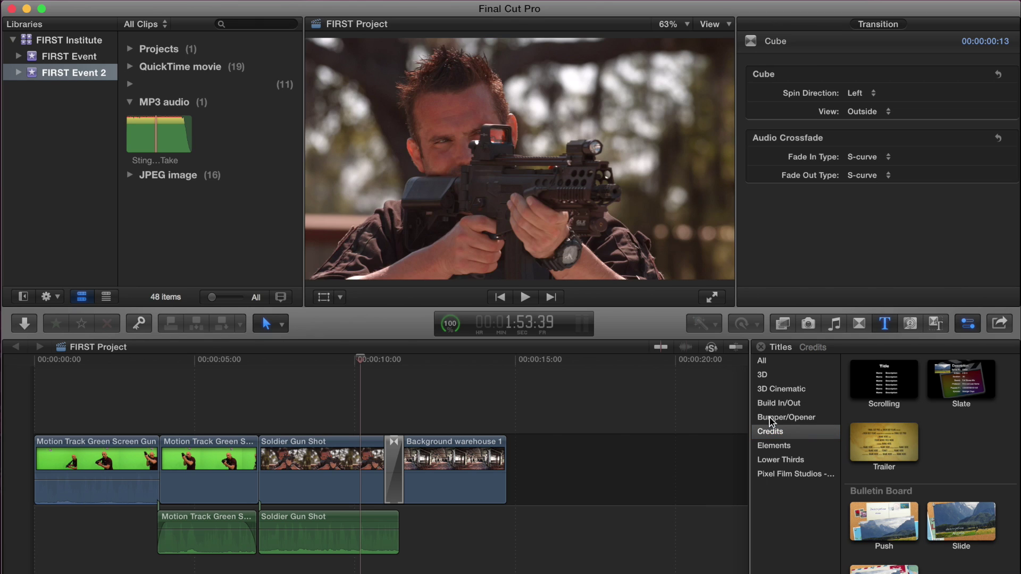
{"action": "left_click", "coordinate": [772, 418]}
{"action": "left_click_drag", "start_coordinate": [967, 386], "coordinate": [220, 420]}
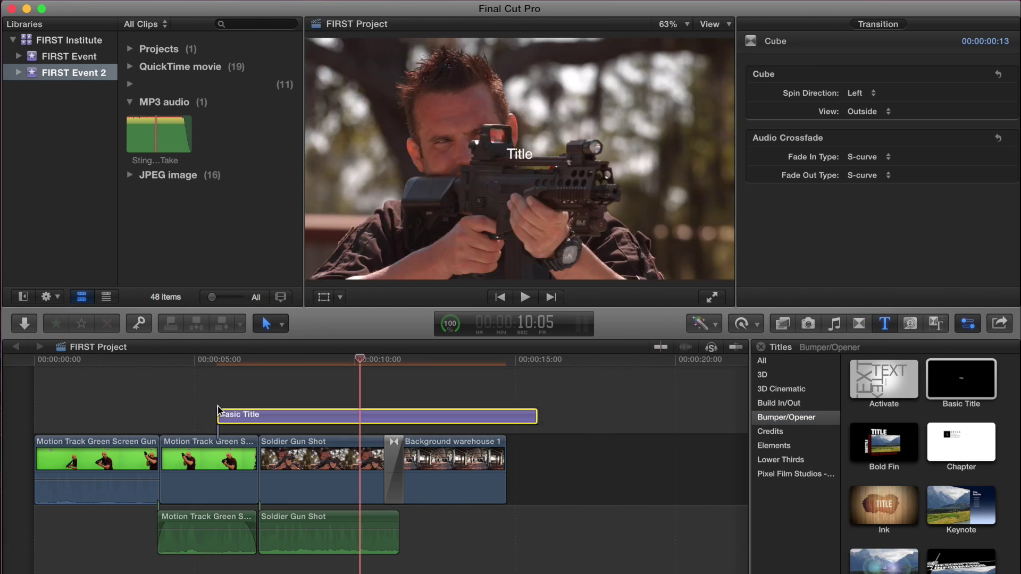
{"action": "left_click_drag", "start_coordinate": [536, 421], "coordinate": [288, 426]}
Replace the Basic Title's placeholder text with "FIRST Institute FCP"
{"action": "left_click", "coordinate": [239, 362]}
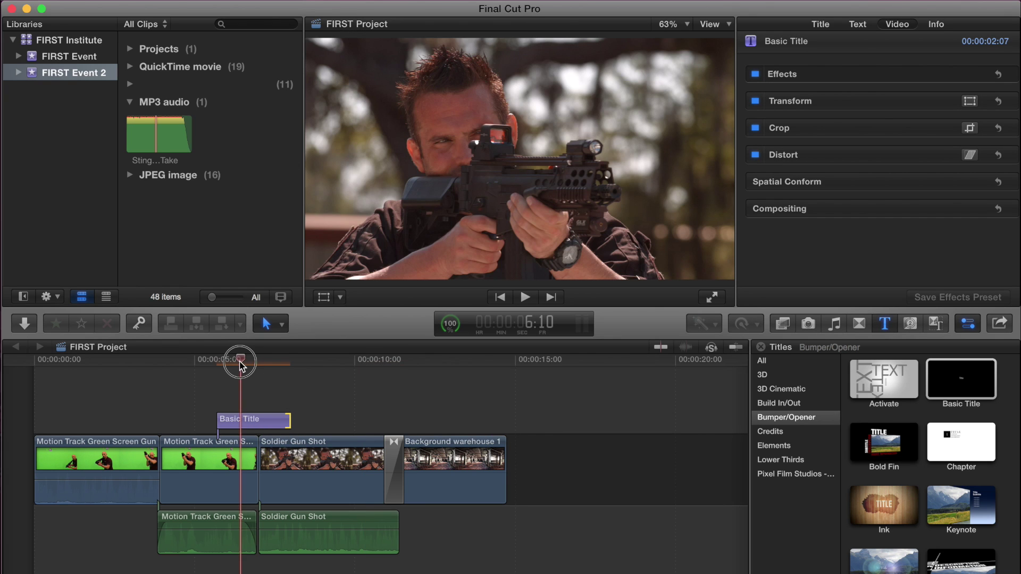
{"action": "left_click", "coordinate": [246, 423]}
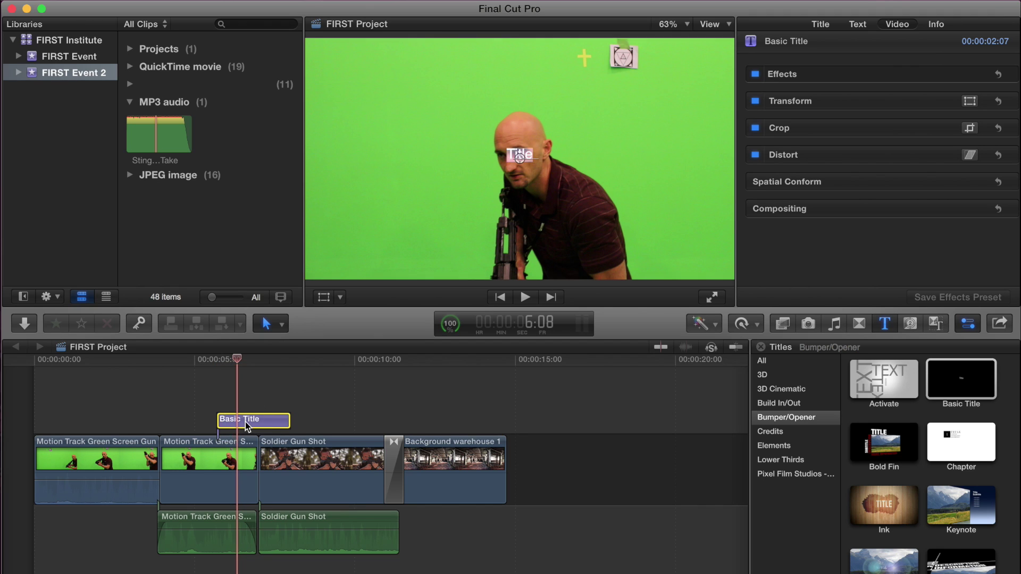
{"action": "double_click", "coordinate": [245, 423]}
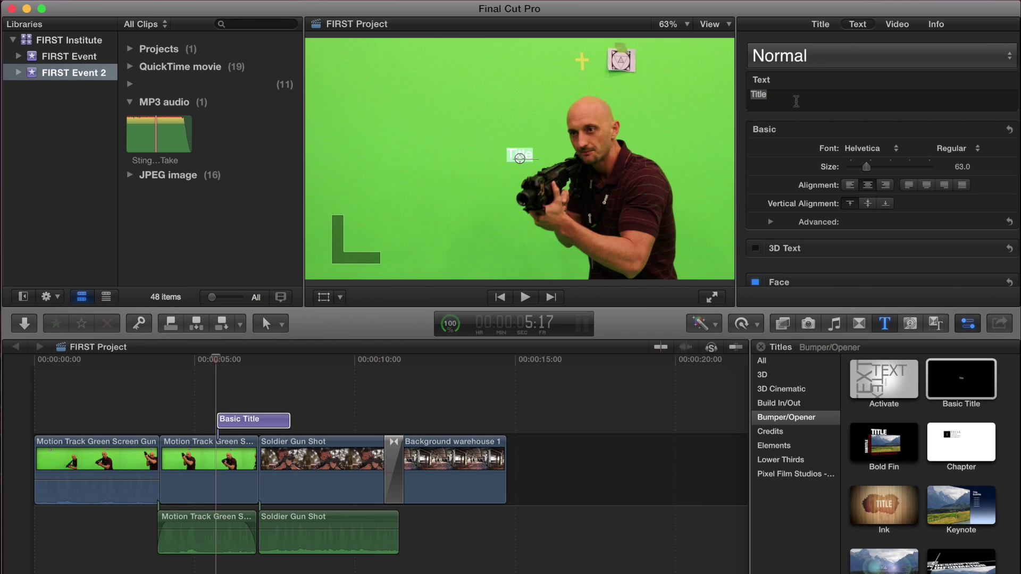
{"action": "type", "text": "FIRST IN"}
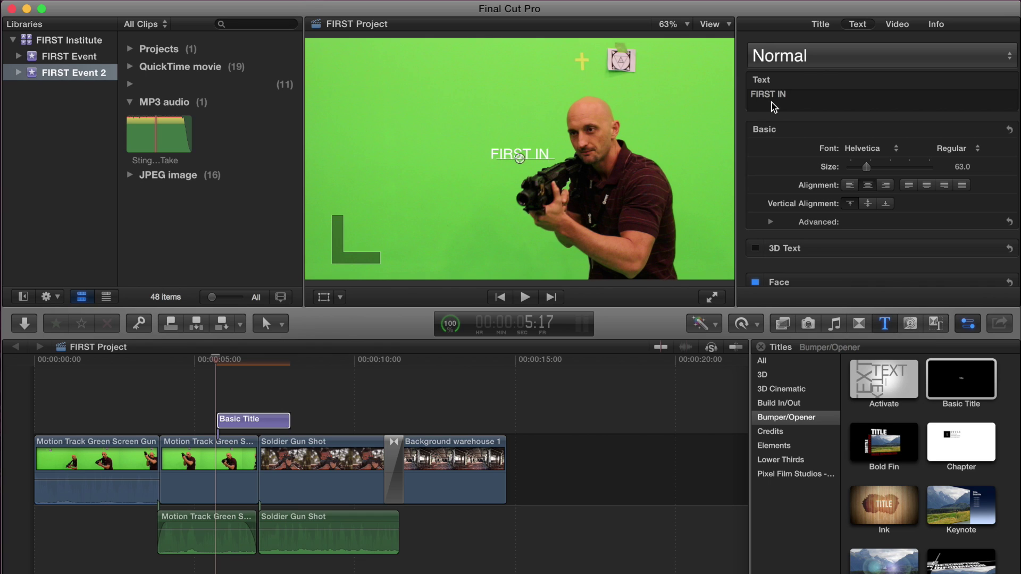
{"action": "key", "text": "BackSpace"}
{"action": "type", "text": "nsti"}
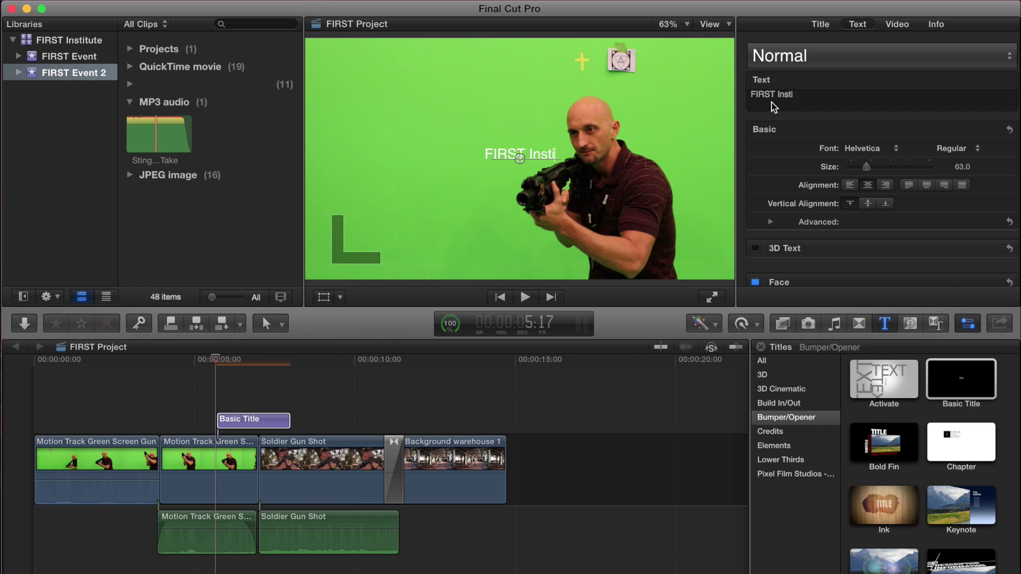
{"action": "type", "text": "tute FCP"}
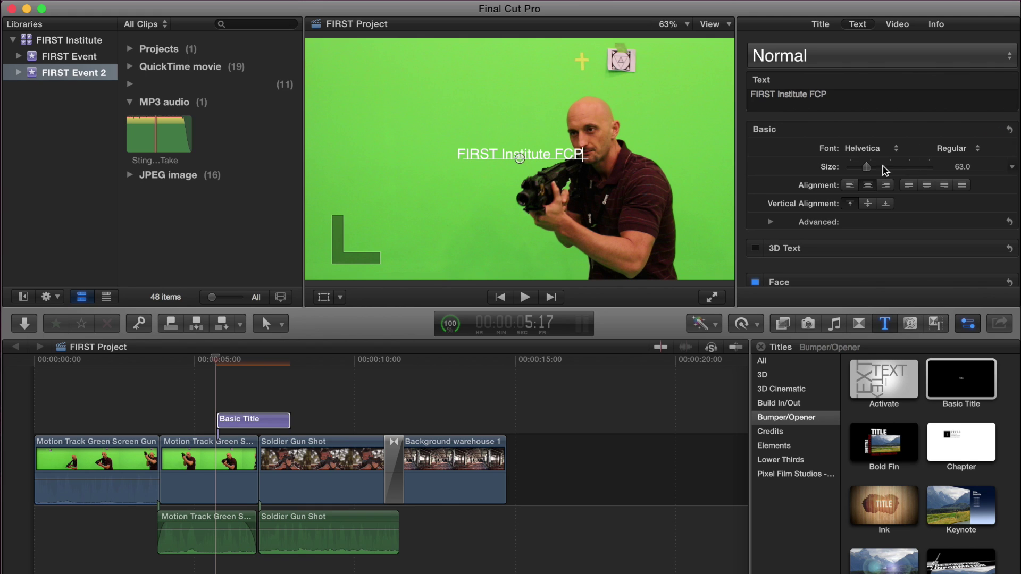
Set the title's text size to 108 and move it up and left, clear of the man's head
{"action": "left_click_drag", "start_coordinate": [868, 168], "coordinate": [879, 167]}
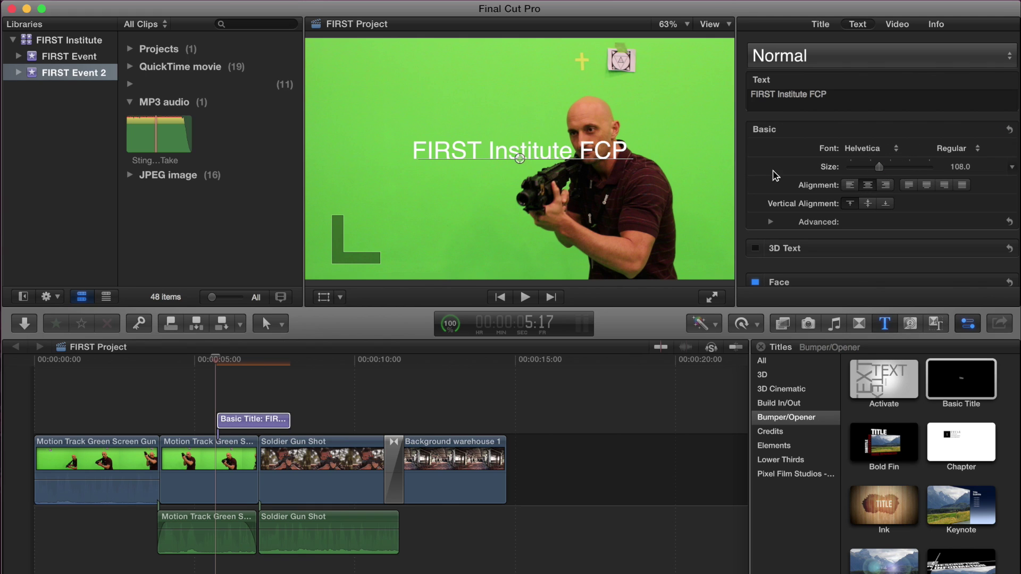
{"action": "left_click_drag", "start_coordinate": [520, 161], "coordinate": [447, 118]}
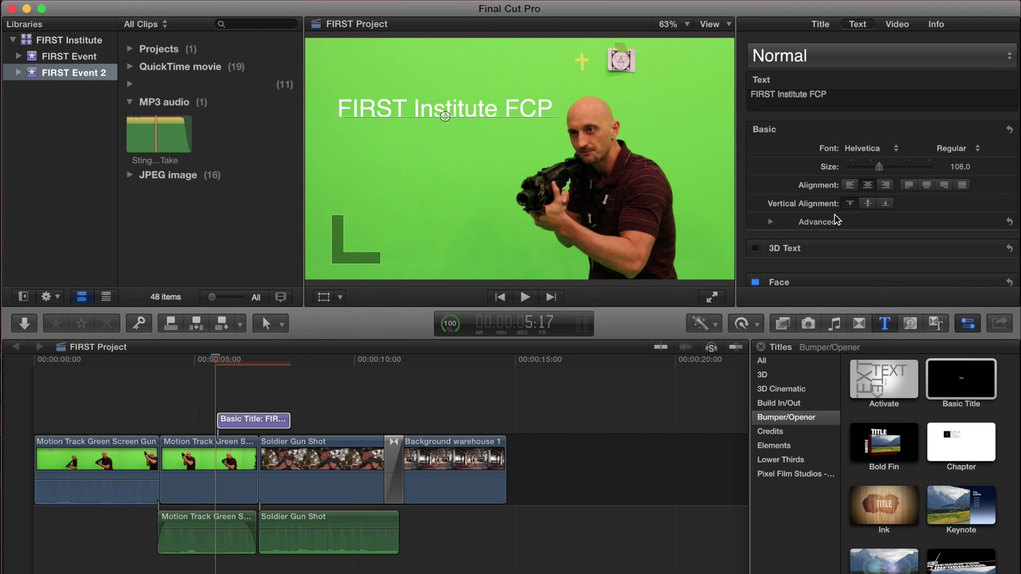
Show the title's Face settings and change the text fill color to dark red
{"action": "scroll", "coordinate": [926, 214], "scroll_direction": "down", "scroll_amount": 2}
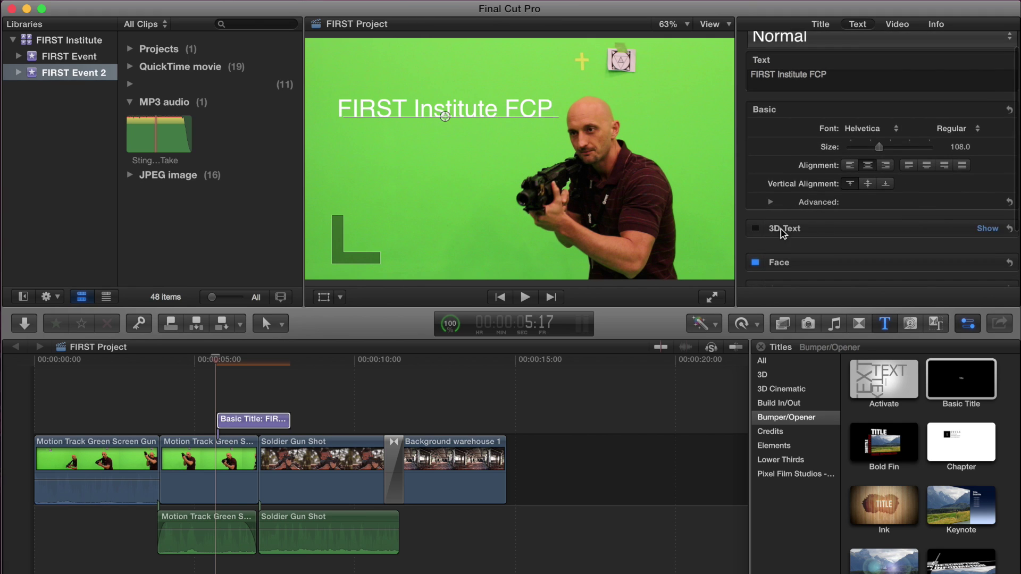
{"action": "scroll", "coordinate": [845, 242], "scroll_direction": "down", "scroll_amount": 3}
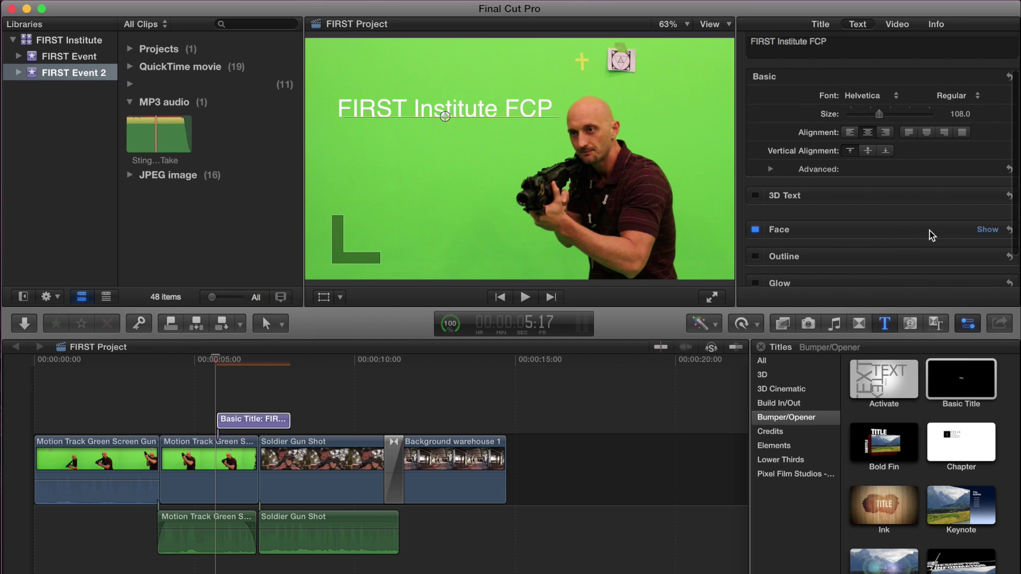
{"action": "left_click", "coordinate": [987, 230]}
{"action": "scroll", "coordinate": [944, 222], "scroll_direction": "down", "scroll_amount": 3}
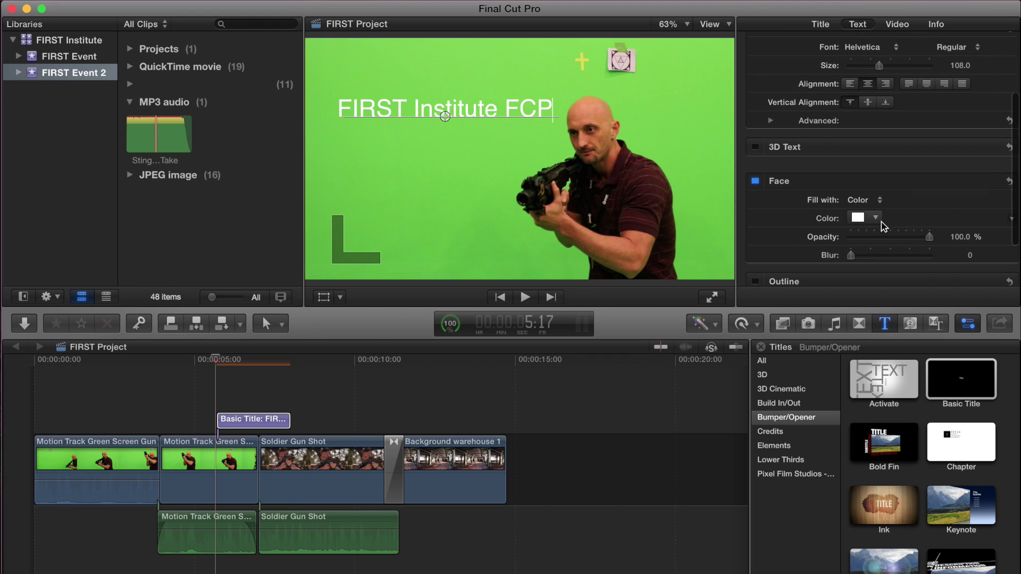
{"action": "left_click", "coordinate": [858, 218]}
{"action": "left_click_drag", "start_coordinate": [925, 239], "coordinate": [947, 231]}
{"action": "scroll", "coordinate": [945, 207], "scroll_direction": "down", "scroll_amount": 2}
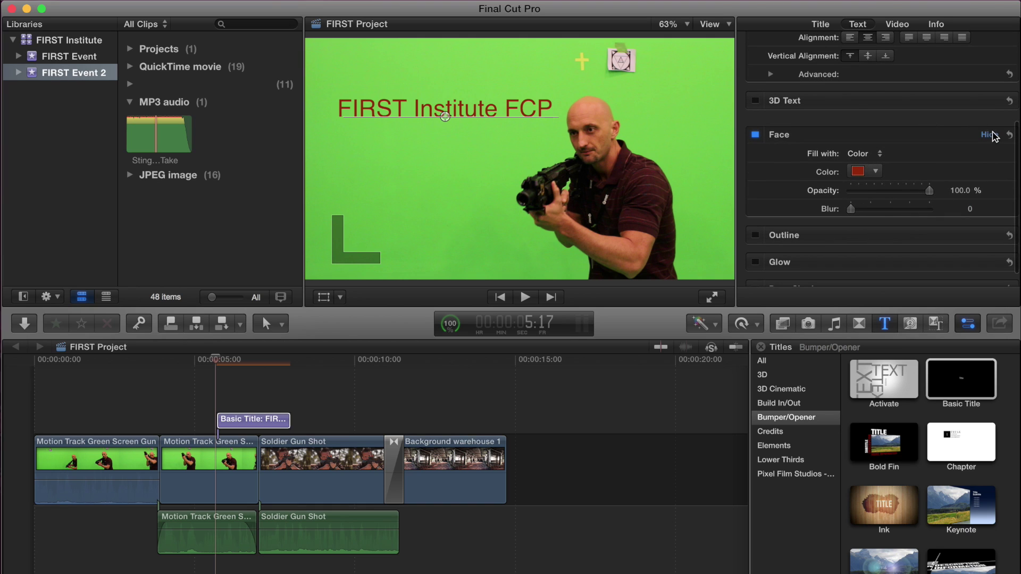
Enable the title's Drop Shadow and increase its opacity and distance so the shadow is clearly offset from the text
{"action": "left_click", "coordinate": [988, 135]}
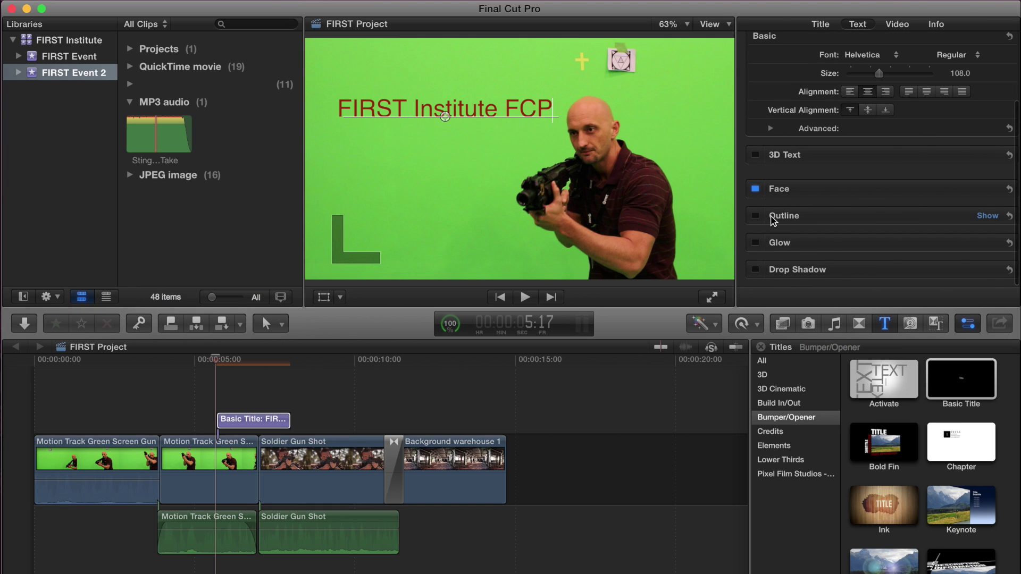
{"action": "left_click", "coordinate": [755, 269]}
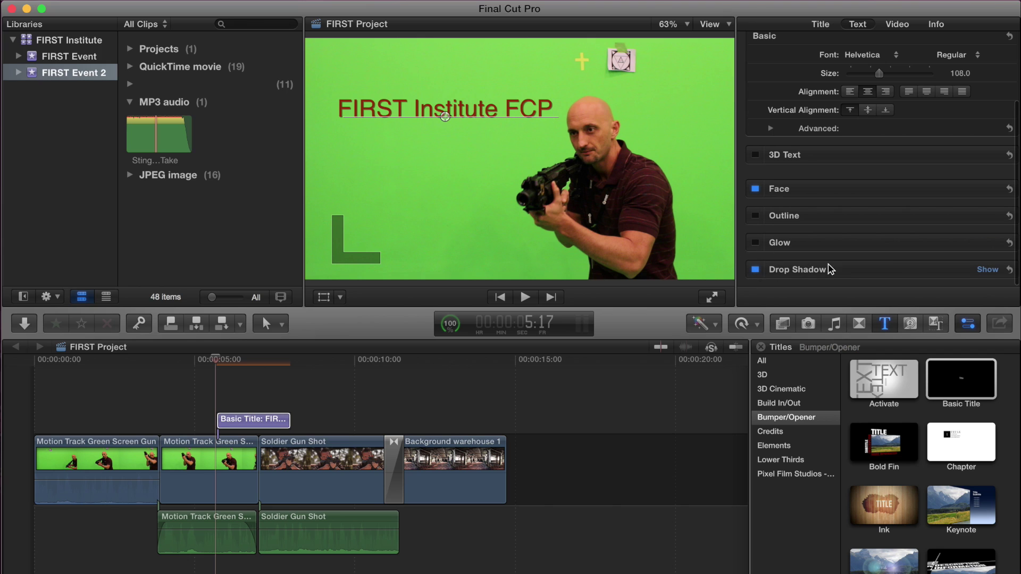
{"action": "left_click", "coordinate": [988, 266]}
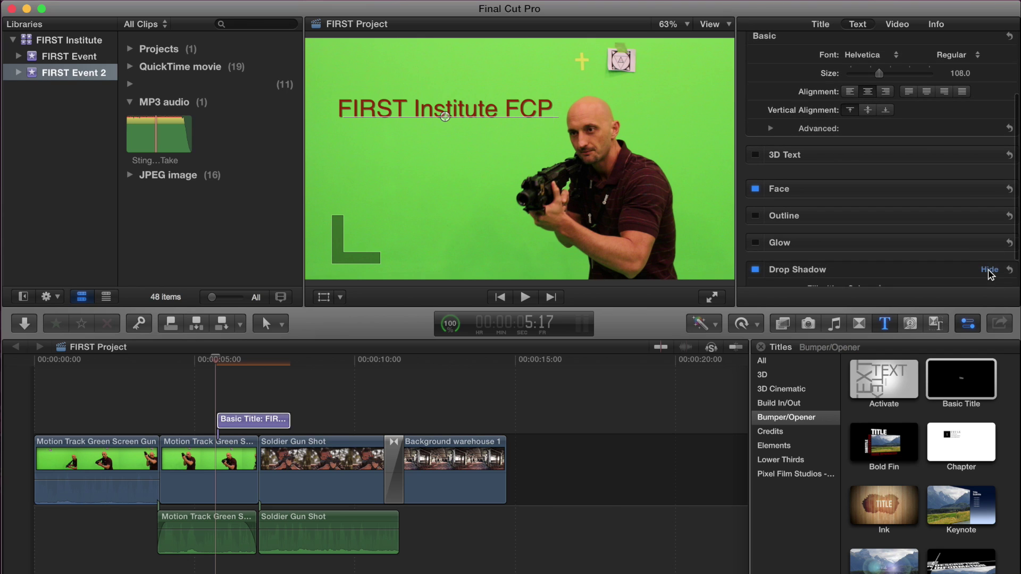
{"action": "scroll", "coordinate": [929, 216], "scroll_direction": "down", "scroll_amount": 2}
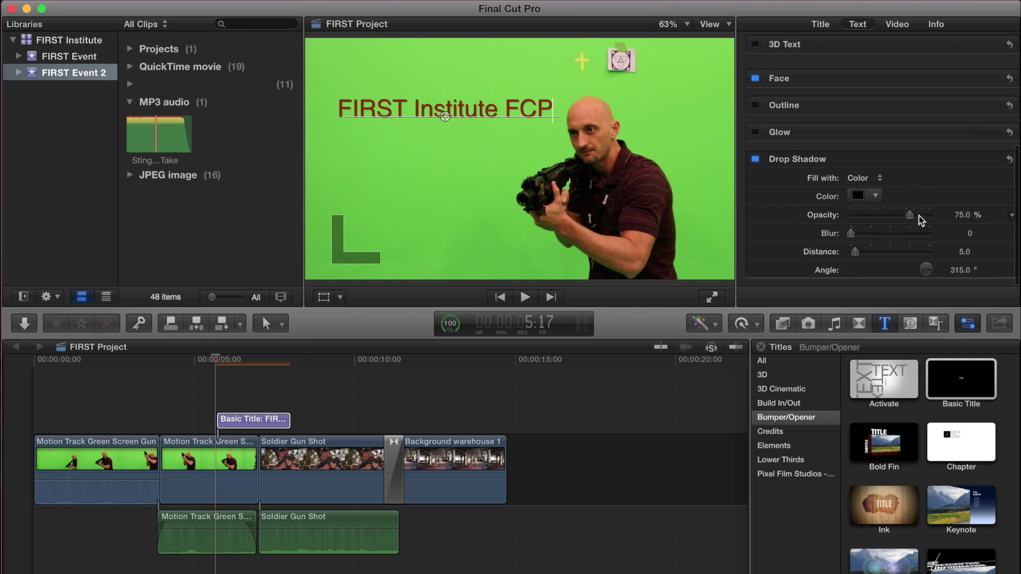
{"action": "mouse_move", "coordinate": [911, 221]}
{"action": "left_mouse_down"}
{"action": "mouse_move", "coordinate": [886, 219]}
{"action": "mouse_move", "coordinate": [924, 220]}
{"action": "left_mouse_up"}
{"action": "mouse_move", "coordinate": [852, 236]}
{"action": "left_mouse_down"}
{"action": "mouse_move", "coordinate": [877, 234]}
{"action": "mouse_move", "coordinate": [851, 235]}
{"action": "left_mouse_up"}
{"action": "left_click_drag", "start_coordinate": [857, 259], "coordinate": [858, 236]}
{"action": "left_click", "coordinate": [987, 159]}
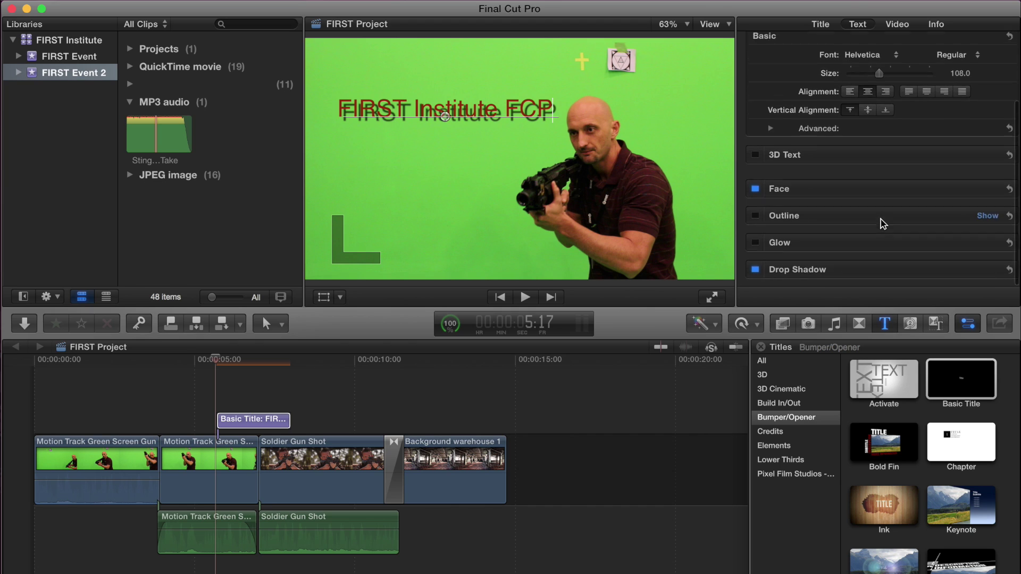
{"action": "scroll", "coordinate": [880, 213], "scroll_direction": "up", "scroll_amount": 3}
{"action": "left_click", "coordinate": [987, 100]}
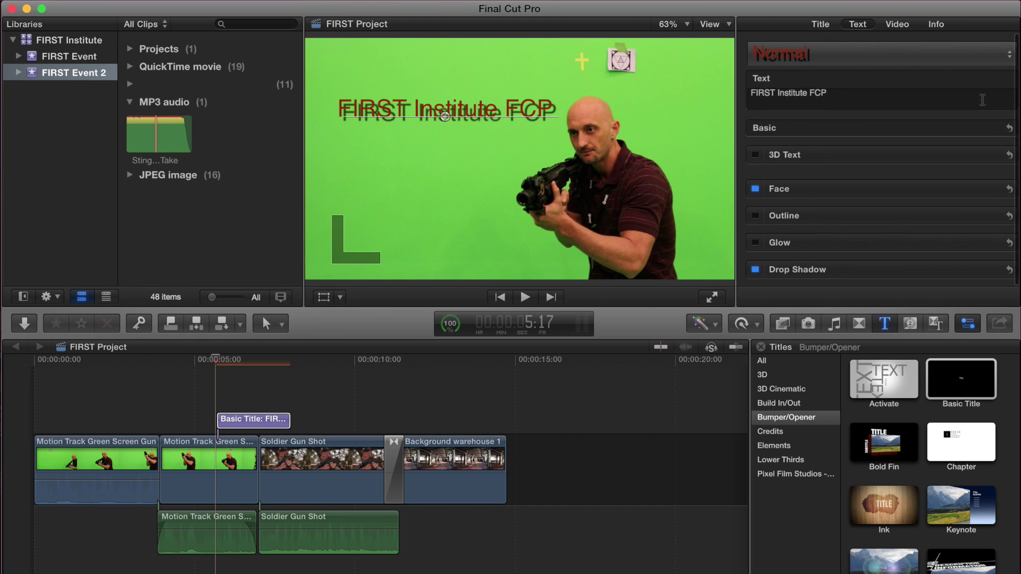
Add the Custom solid generator to the end of the timeline, after Background warehouse 1
{"action": "left_click", "coordinate": [913, 325]}
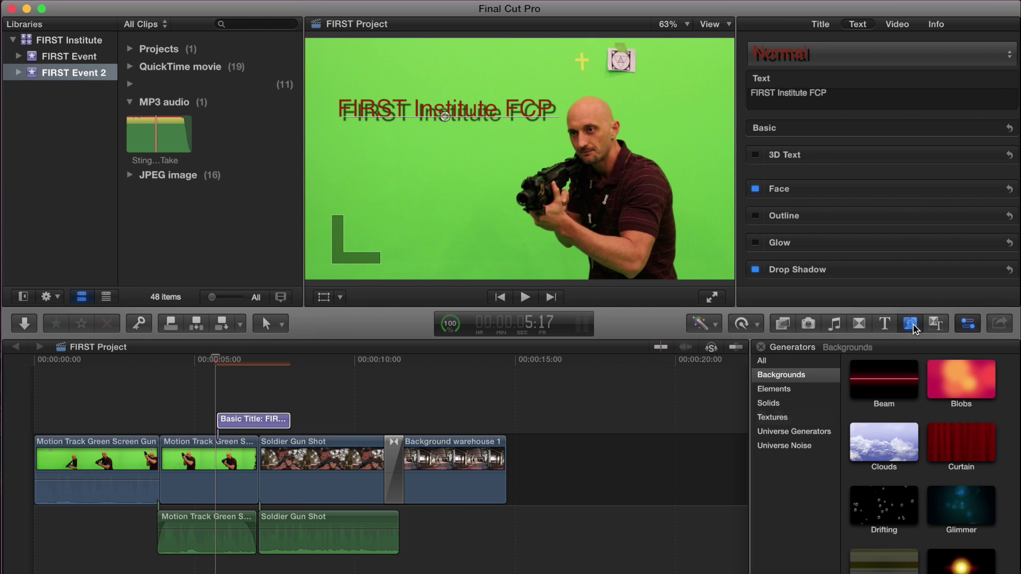
{"action": "left_click", "coordinate": [777, 389]}
{"action": "left_click", "coordinate": [773, 404]}
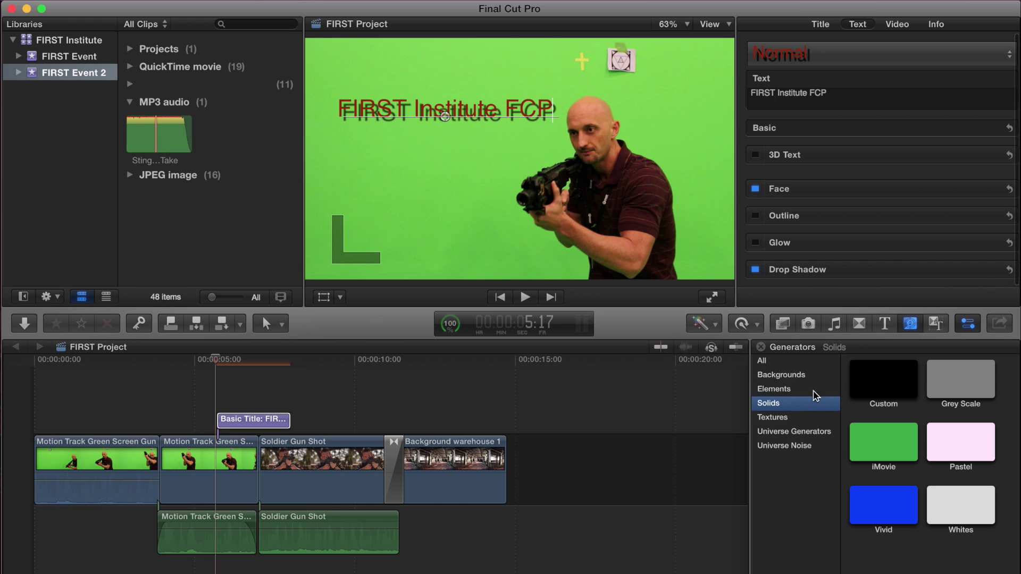
{"action": "left_click_drag", "start_coordinate": [888, 387], "coordinate": [537, 466]}
{"action": "left_click_drag", "start_coordinate": [477, 359], "coordinate": [520, 361]}
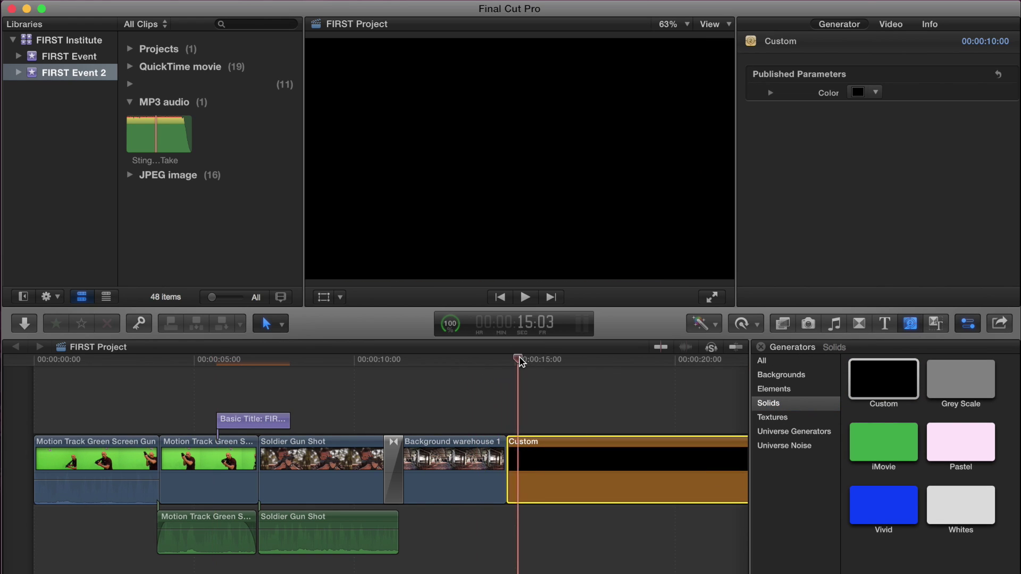
Move the Basic Title above the start of the Custom solid and place the playhead over it at 15:12
{"action": "left_click_drag", "start_coordinate": [228, 416], "coordinate": [544, 419]}
{"action": "left_click_drag", "start_coordinate": [532, 365], "coordinate": [578, 360]}
{"action": "left_click_drag", "start_coordinate": [555, 425], "coordinate": [532, 425]}
{"action": "left_click", "coordinate": [530, 359]}
Browse the Textures and Elements generators and the Filmstrip and Cinema themes, and close the media browser
{"action": "left_click", "coordinate": [798, 419]}
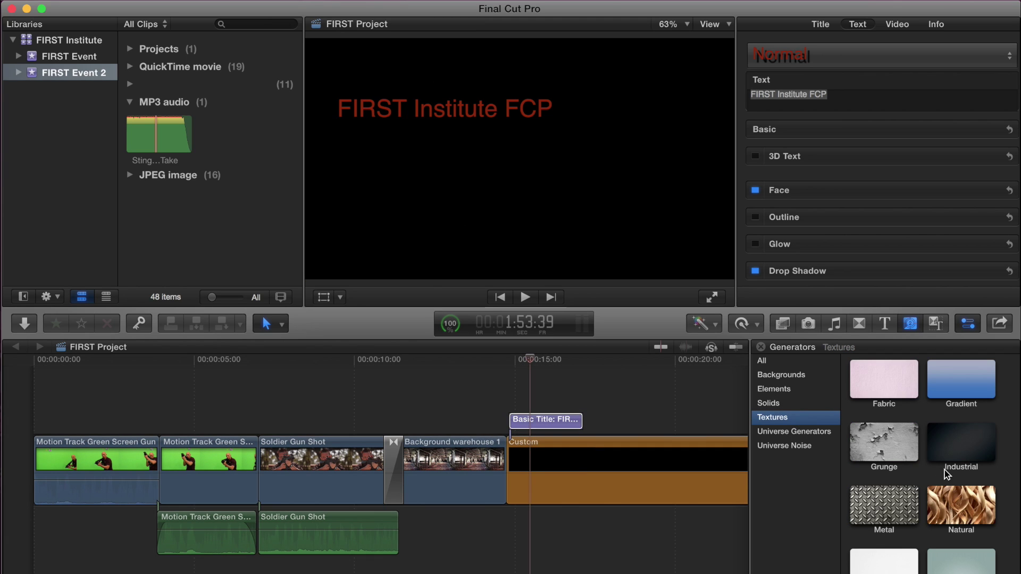
{"action": "left_click", "coordinate": [786, 391]}
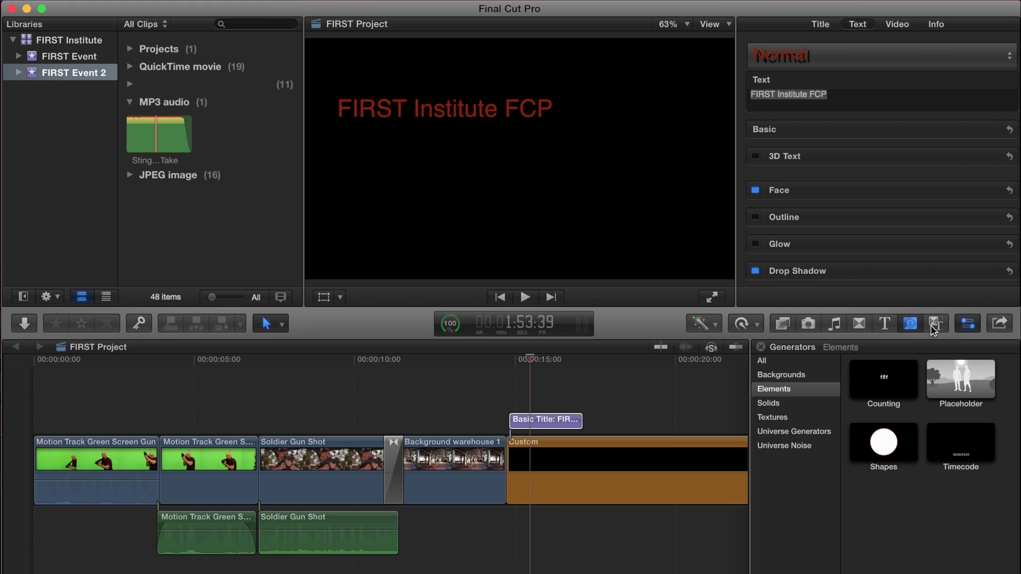
{"action": "left_click", "coordinate": [932, 325]}
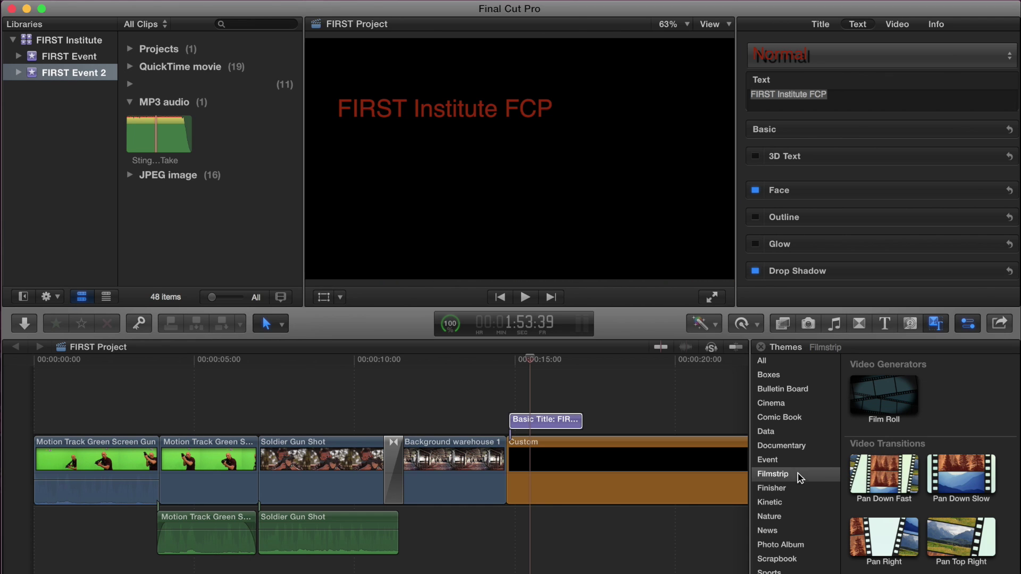
{"action": "left_click", "coordinate": [769, 408]}
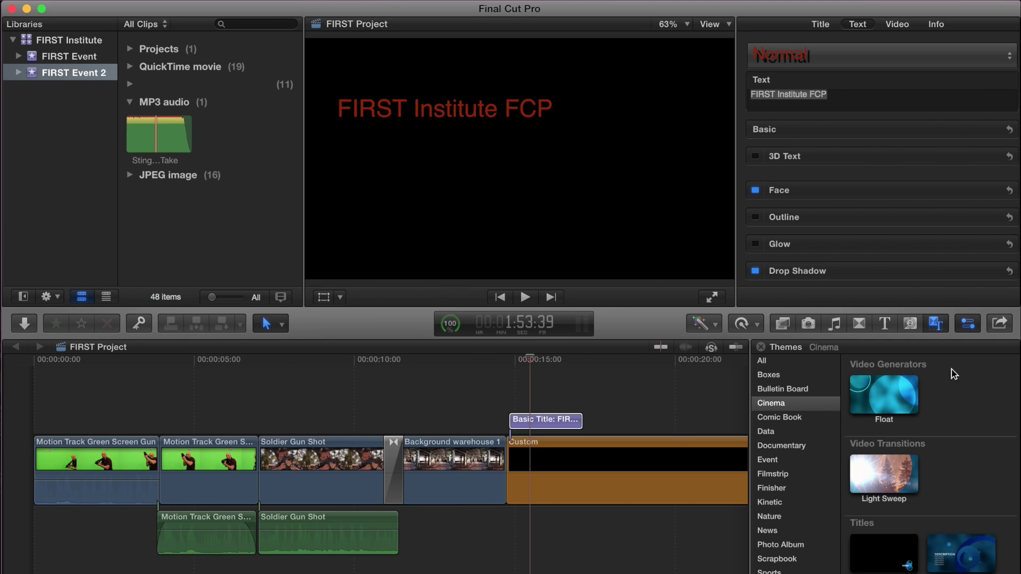
{"action": "left_click", "coordinate": [761, 348]}
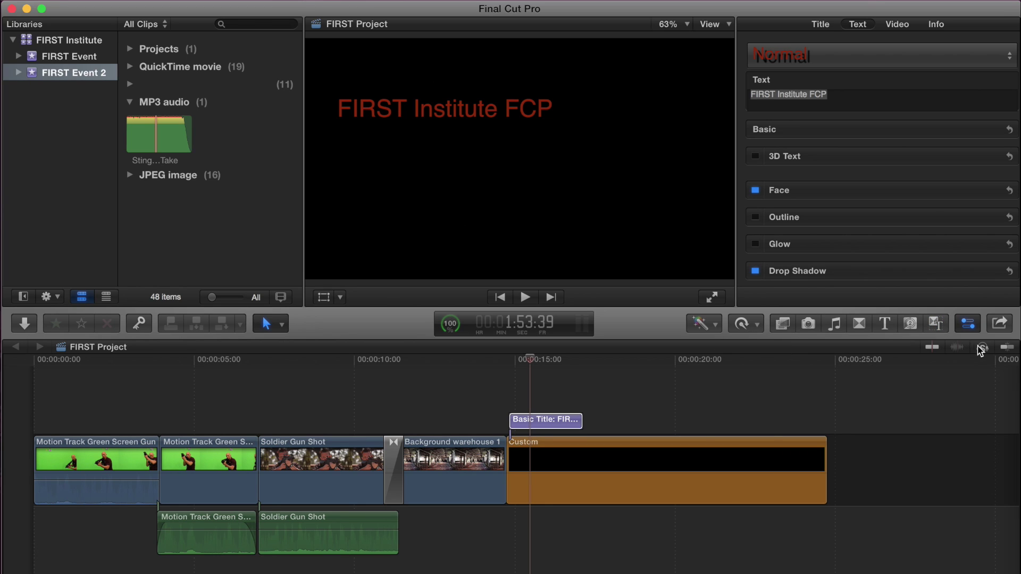
Try skimming and audio skimming over the timeline and the expanded QuickTime movie clips
{"action": "left_click", "coordinate": [937, 348]}
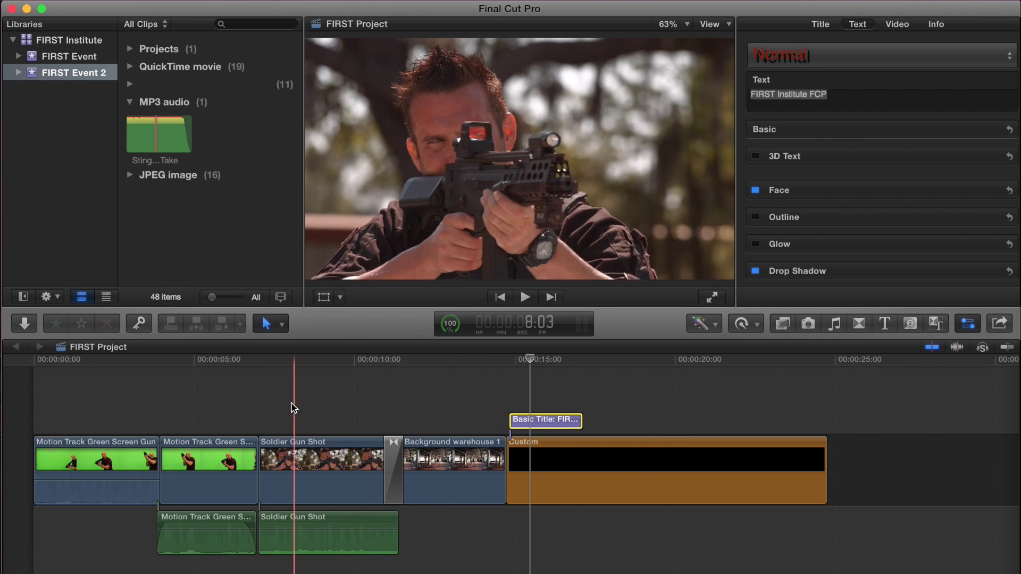
{"action": "left_click", "coordinate": [128, 68]}
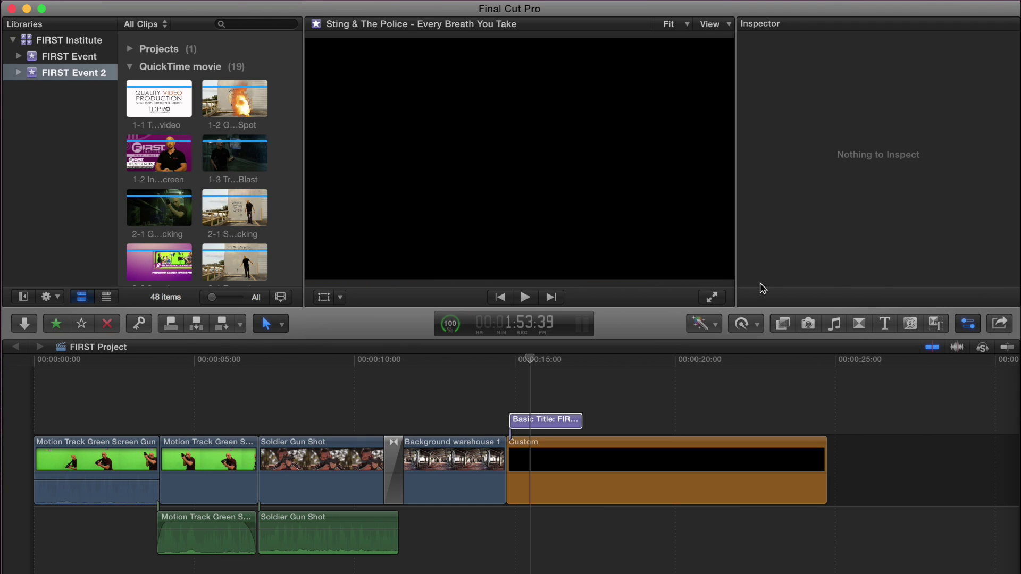
{"action": "left_click", "coordinate": [956, 349]}
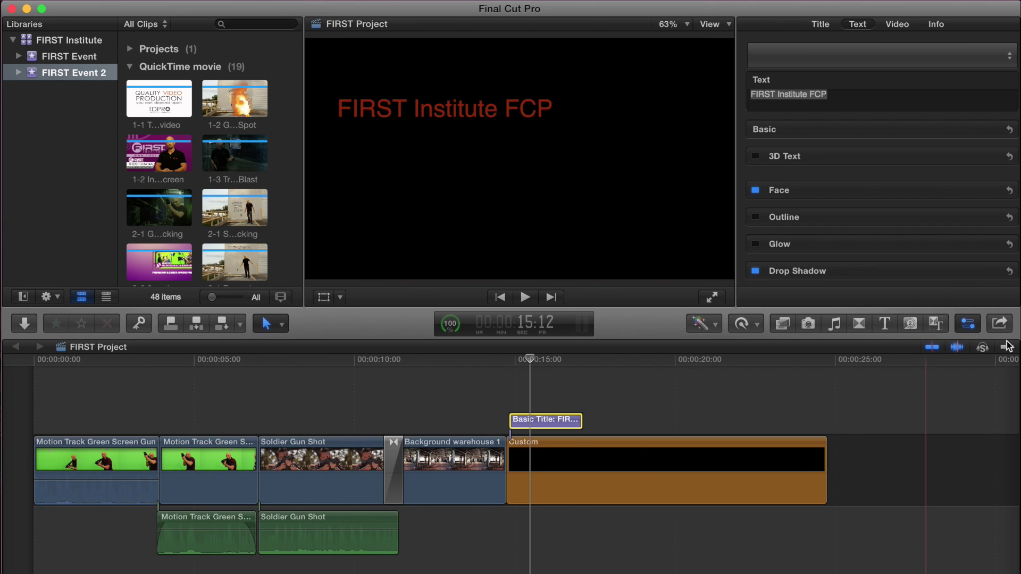
{"action": "left_click", "coordinate": [952, 345]}
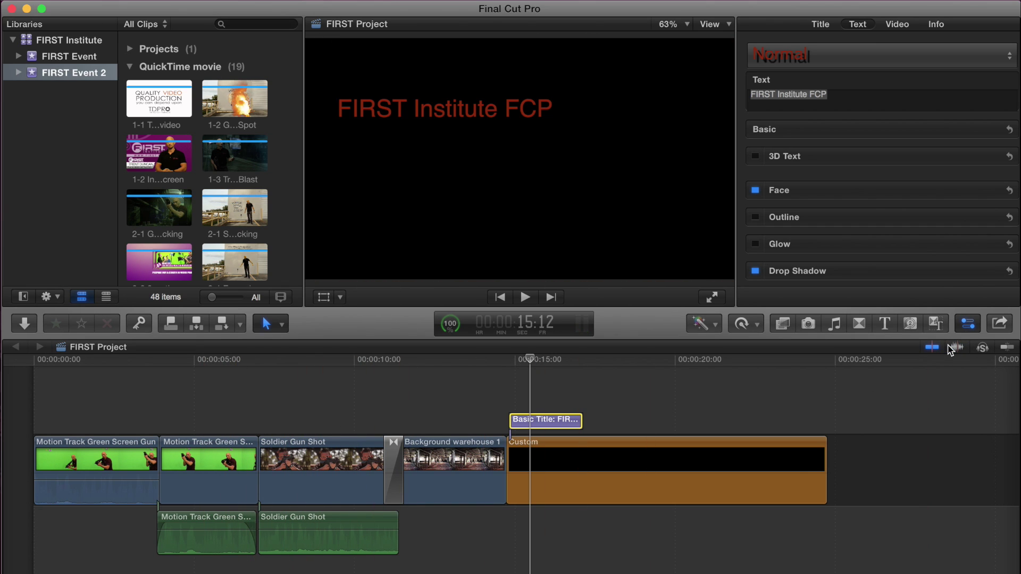
Try soloing the Soldier Gun Shot clip, and with snapping on, align the Basic Title's start to the playhead at 15:12
{"action": "left_click", "coordinate": [380, 446]}
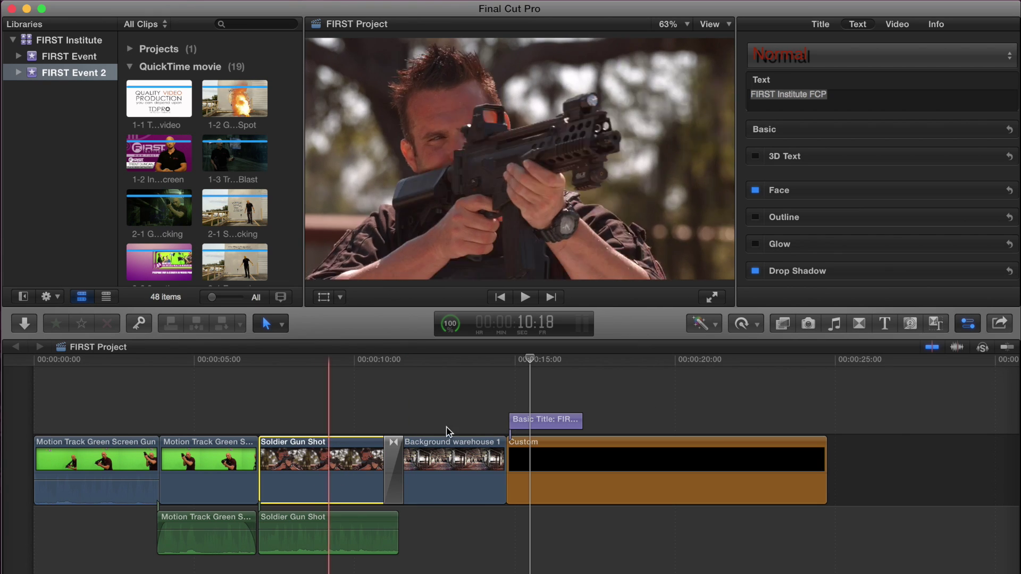
{"action": "left_click", "coordinate": [982, 348]}
{"action": "left_click", "coordinate": [983, 351]}
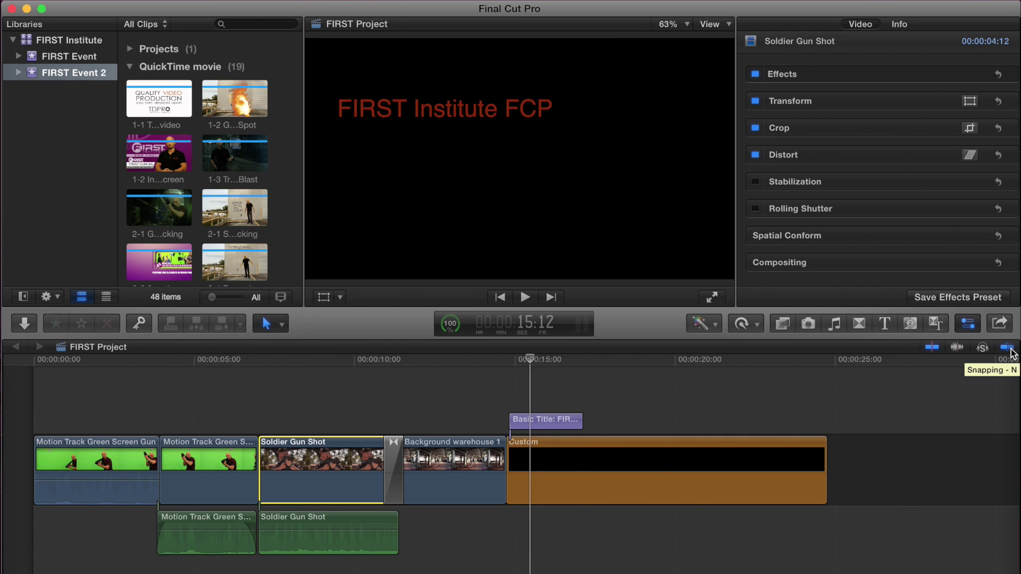
{"action": "left_click", "coordinate": [574, 424]}
{"action": "left_click_drag", "start_coordinate": [575, 424], "coordinate": [615, 426]}
Trim the end of Background warehouse 1 to a duration of 3:12 and turn off snapping and skimming
{"action": "left_click_drag", "start_coordinate": [538, 444], "coordinate": [489, 450]}
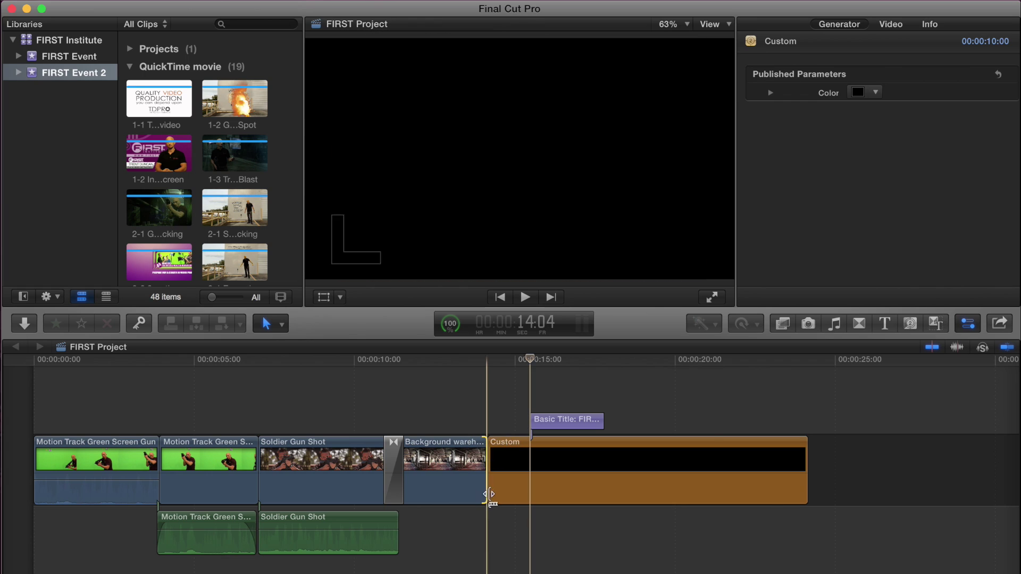
{"action": "left_click", "coordinate": [1006, 349]}
{"action": "left_click", "coordinate": [931, 347]}
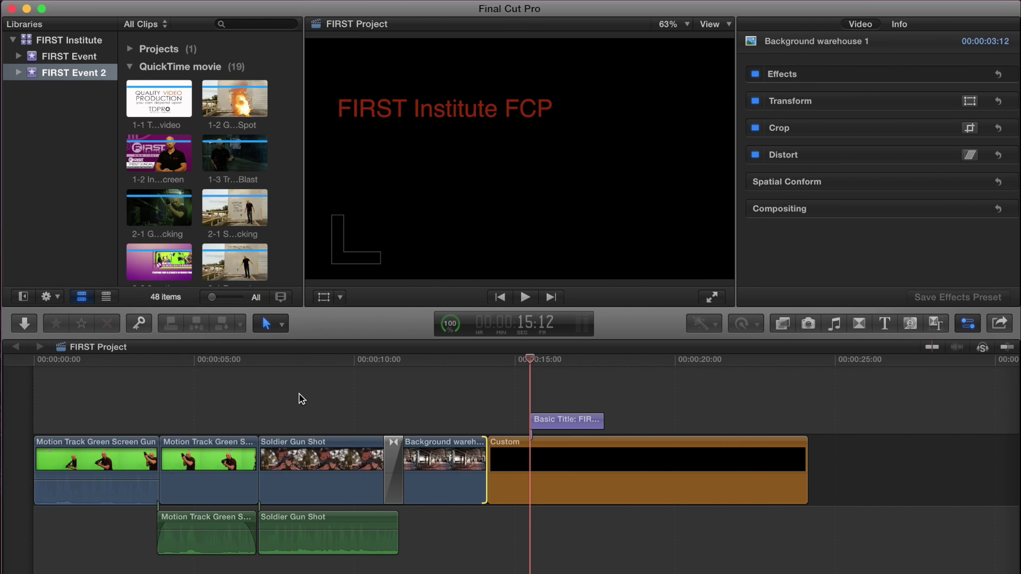
Hide the Inspector and show it again
{"action": "left_click", "coordinate": [970, 325]}
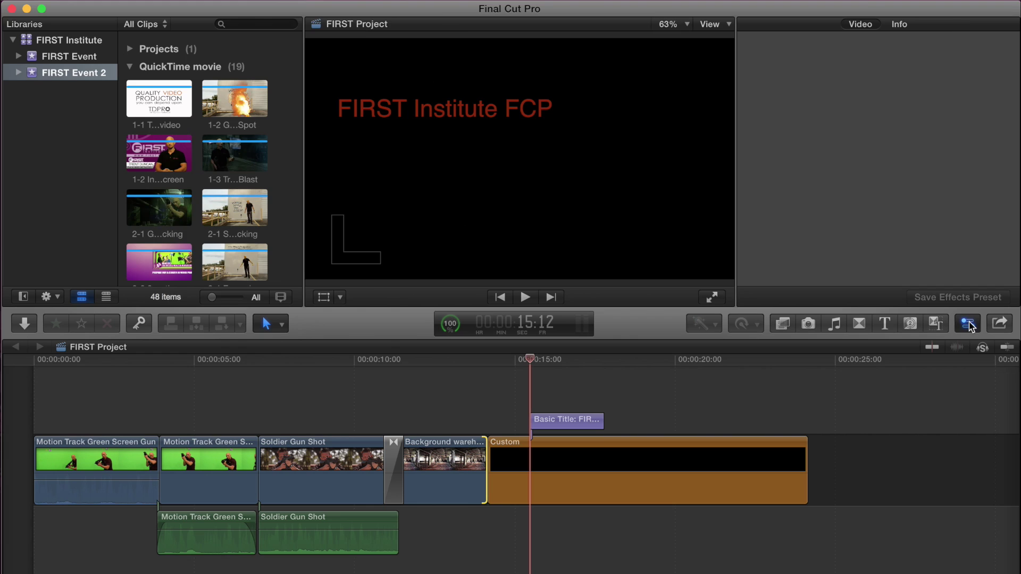
{"action": "left_click", "coordinate": [970, 325]}
{"action": "left_click", "coordinate": [970, 324]}
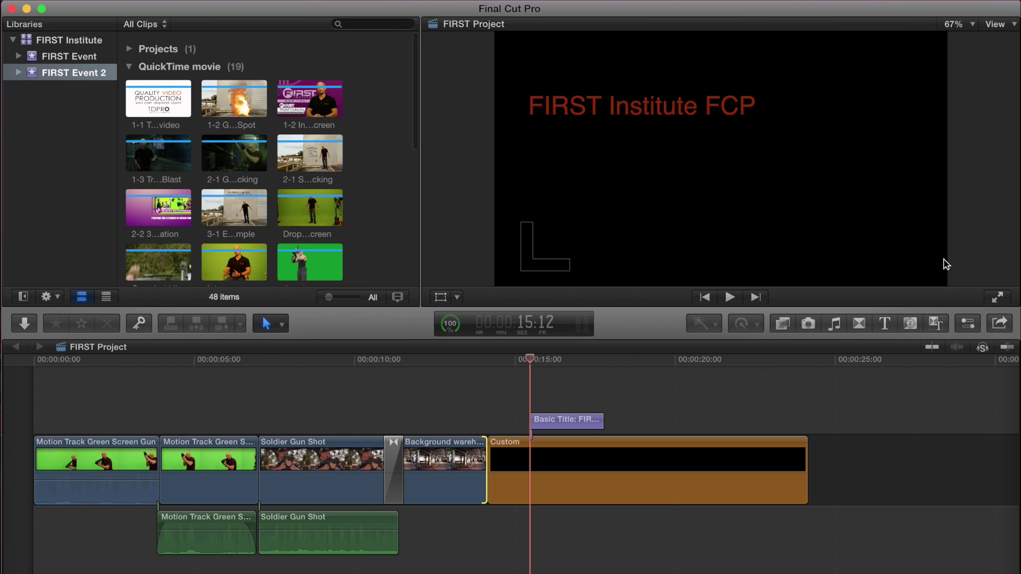
{"action": "left_click", "coordinate": [967, 325]}
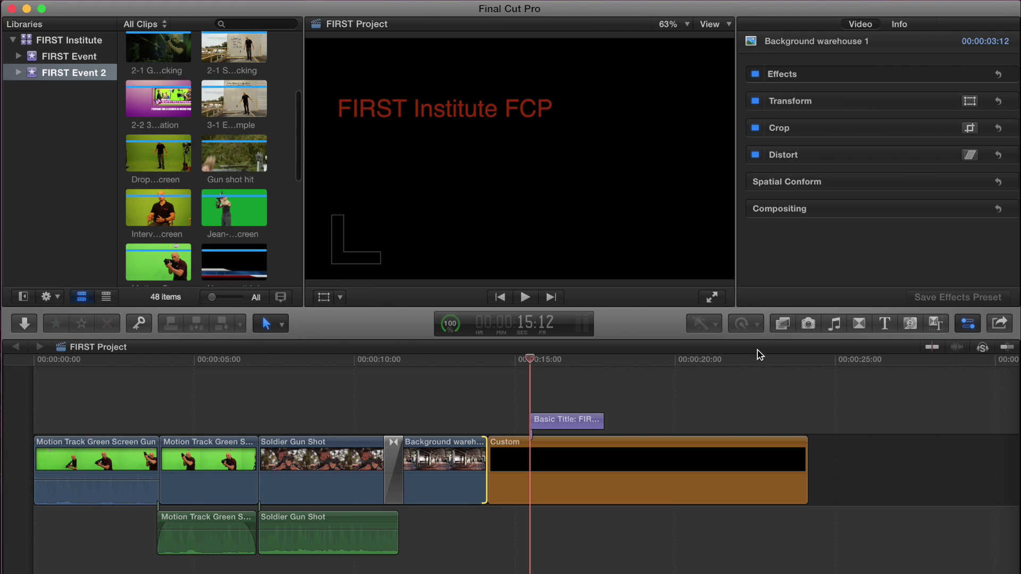
Examine the Soldier Gun Shot clip's Info details and the Video settings of it and the second Motion Track Green Screen Gun clip
{"action": "left_click", "coordinate": [309, 362]}
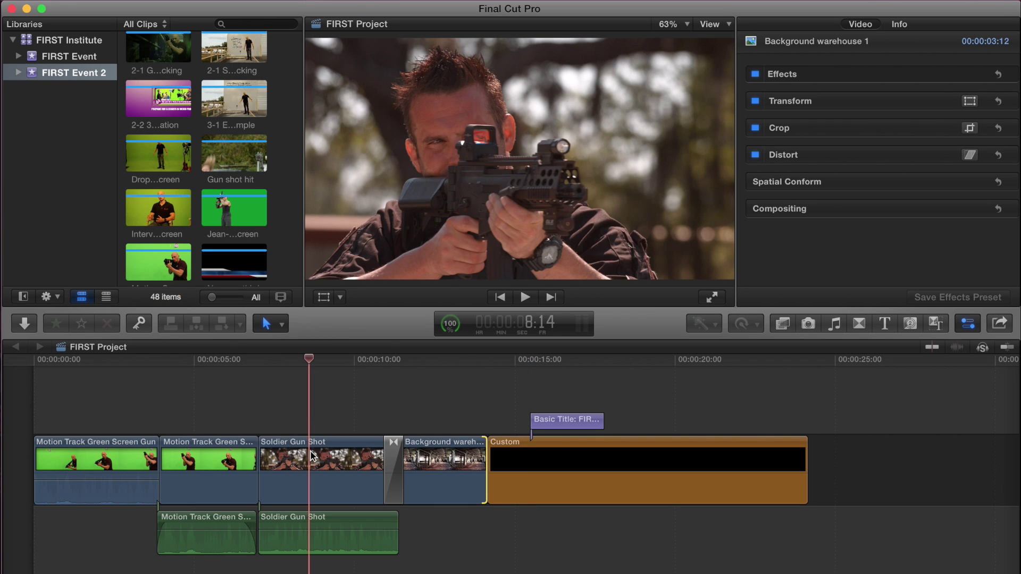
{"action": "left_click", "coordinate": [312, 463]}
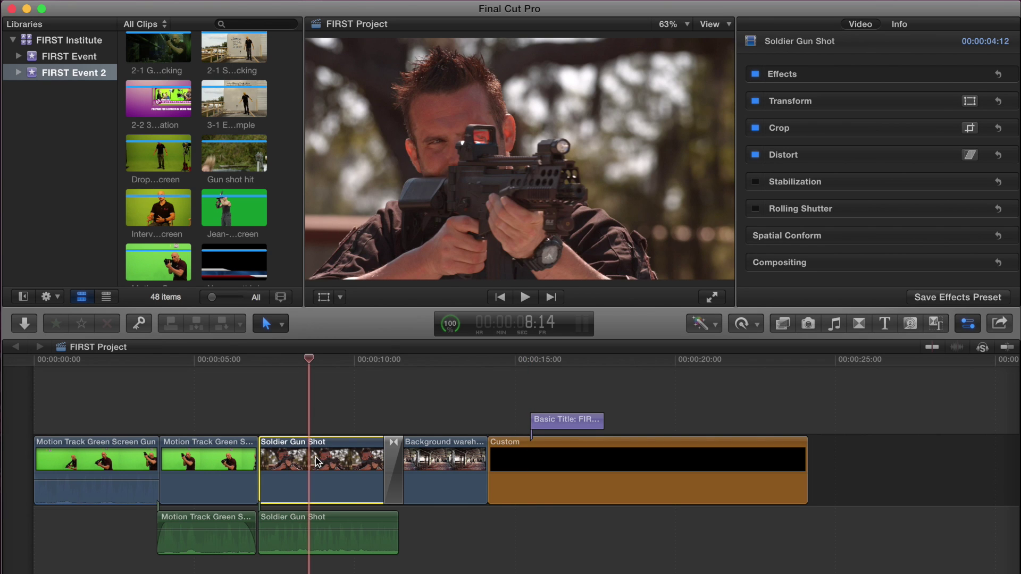
{"action": "left_click", "coordinate": [898, 24]}
{"action": "scroll", "coordinate": [842, 242], "scroll_direction": "down", "scroll_amount": 3}
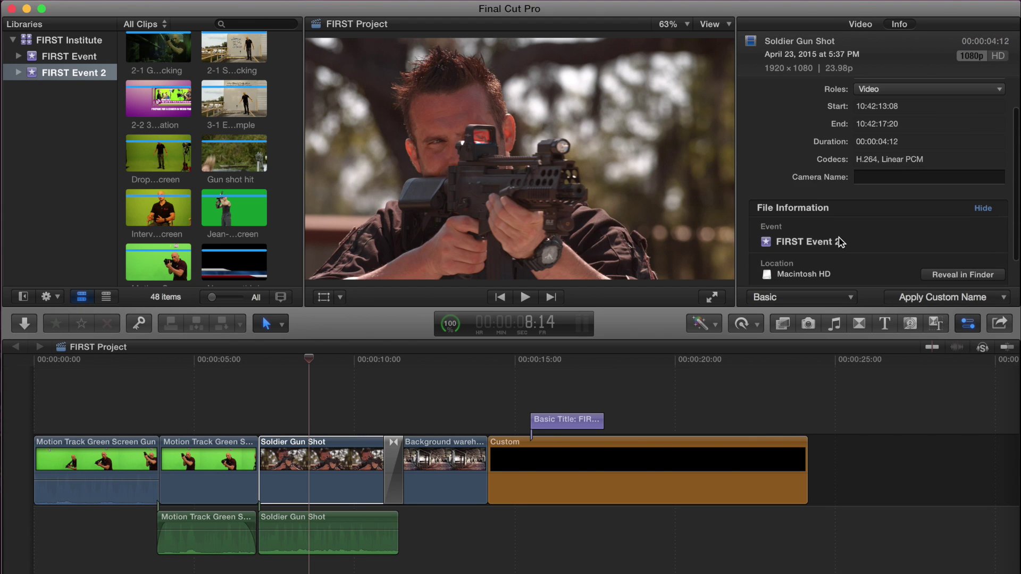
{"action": "scroll", "coordinate": [843, 242], "scroll_direction": "down", "scroll_amount": 2}
{"action": "scroll", "coordinate": [878, 159], "scroll_direction": "up", "scroll_amount": 5}
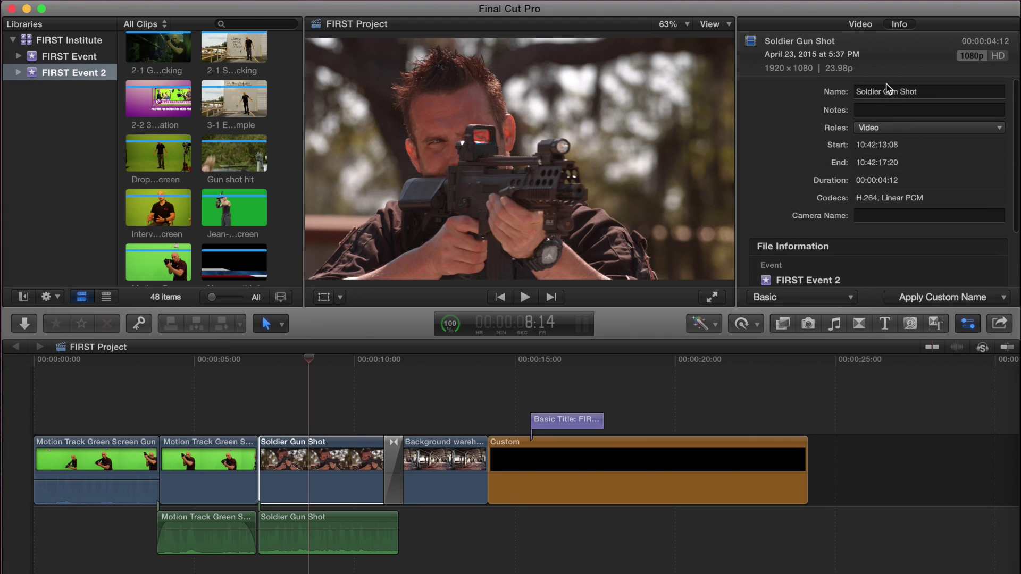
{"action": "left_click", "coordinate": [856, 25]}
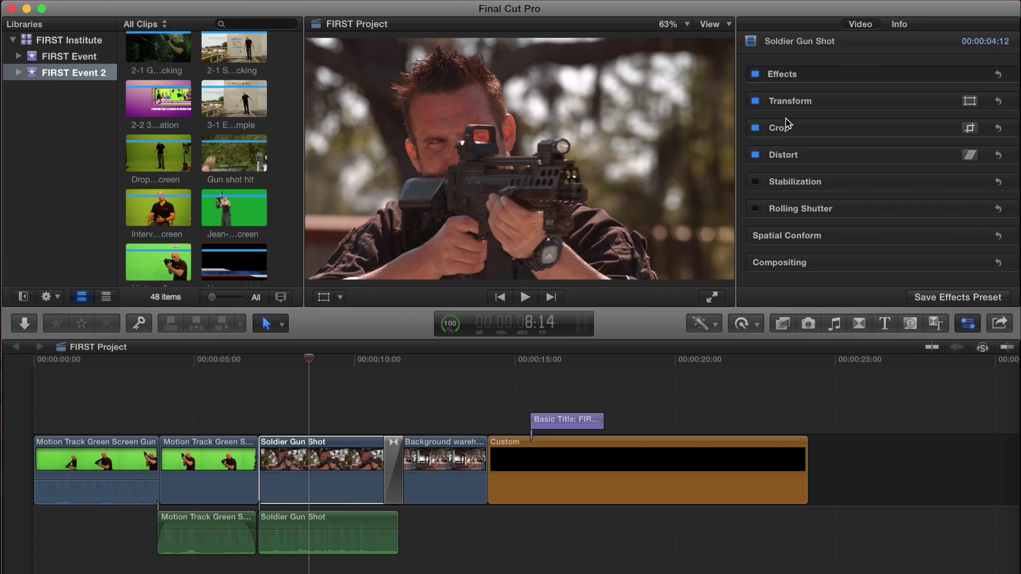
{"action": "left_click", "coordinate": [234, 452]}
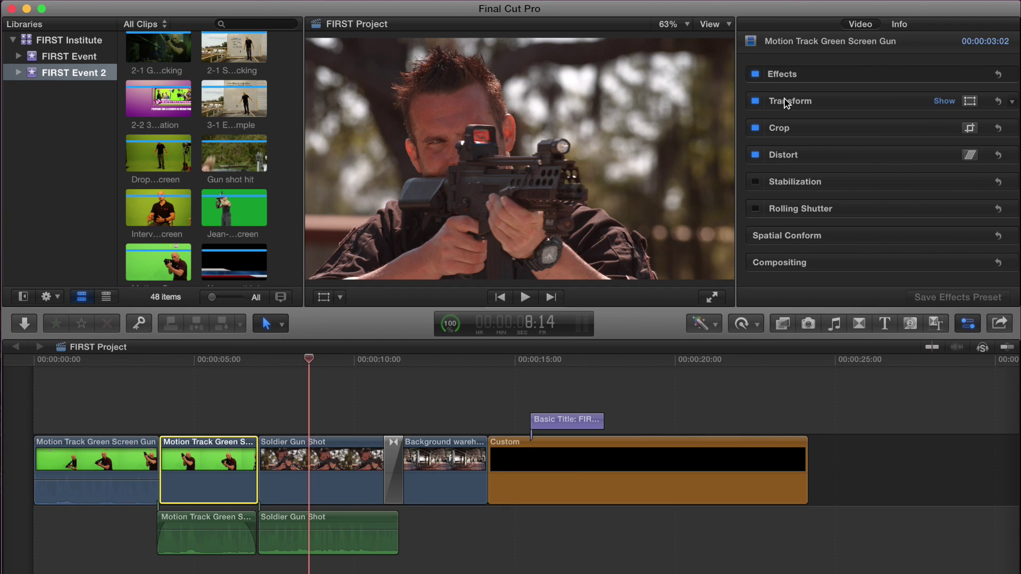
Apply the 50s TV effect to the Soldier Gun Shot clip and set its Amount to 86.65 and Brightness to 68.22
{"action": "left_click_drag", "start_coordinate": [282, 359], "coordinate": [298, 362]}
{"action": "left_click", "coordinate": [306, 443]}
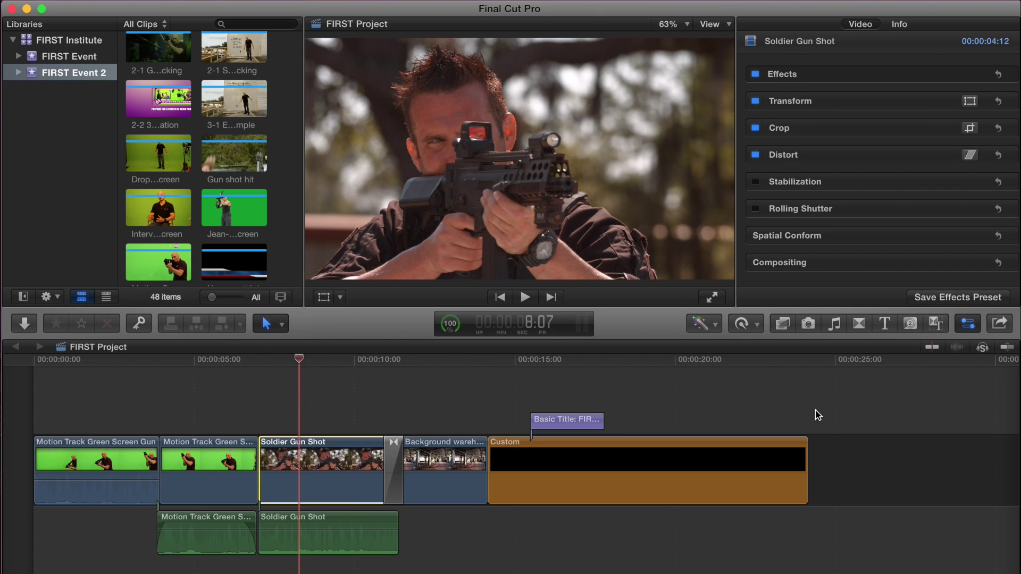
{"action": "left_click", "coordinate": [783, 324]}
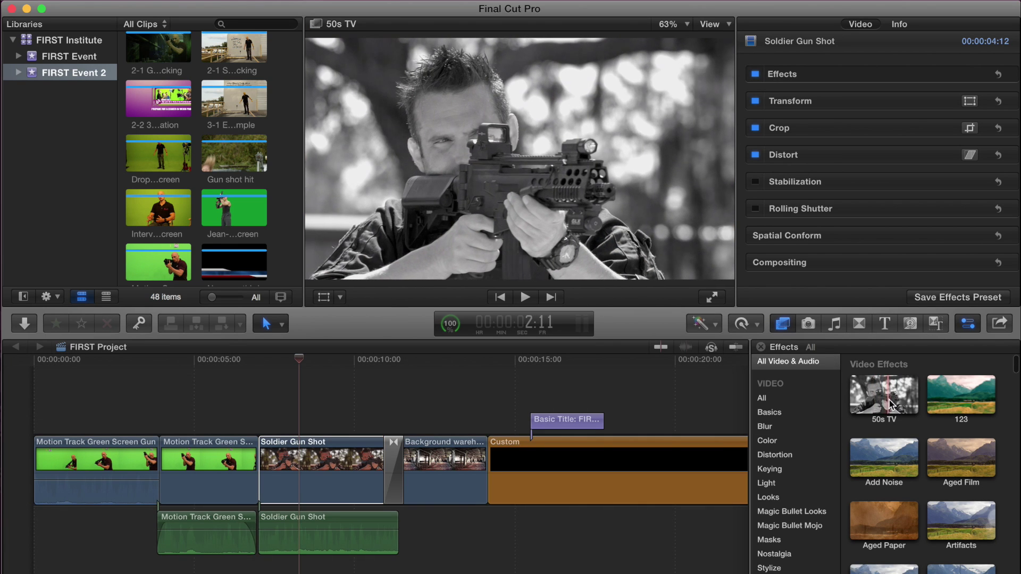
{"action": "left_click_drag", "start_coordinate": [889, 405], "coordinate": [319, 472]}
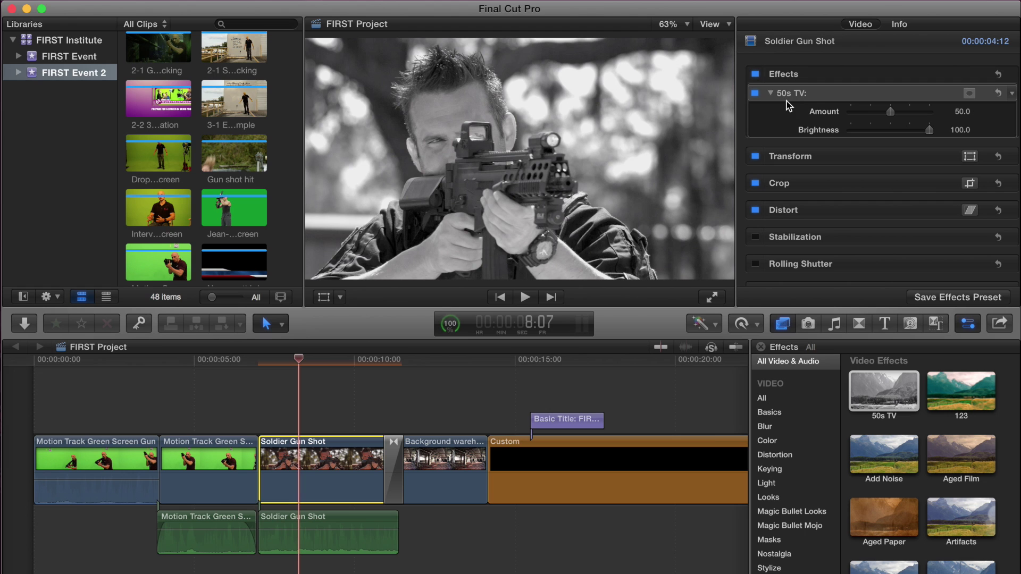
{"action": "left_click_drag", "start_coordinate": [891, 112], "coordinate": [919, 111]}
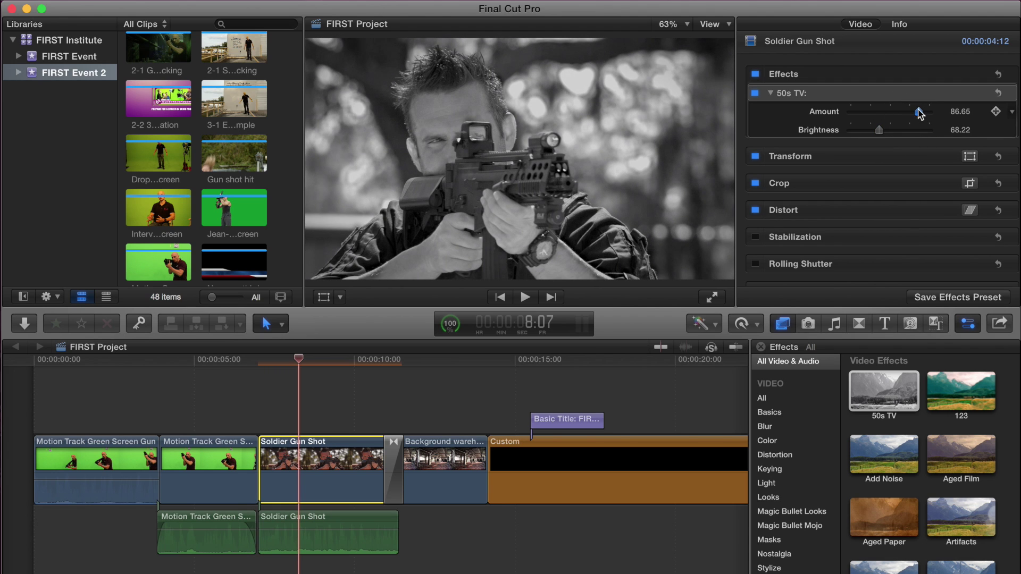
Set the 50s TV effect's Amount to 88.44 and add the Aged Film effect to the Soldier Gun Shot clip
{"action": "left_click", "coordinate": [919, 111]}
{"action": "left_click", "coordinate": [978, 74]}
{"action": "left_click", "coordinate": [979, 74]}
{"action": "left_click_drag", "start_coordinate": [961, 455], "coordinate": [330, 458]}
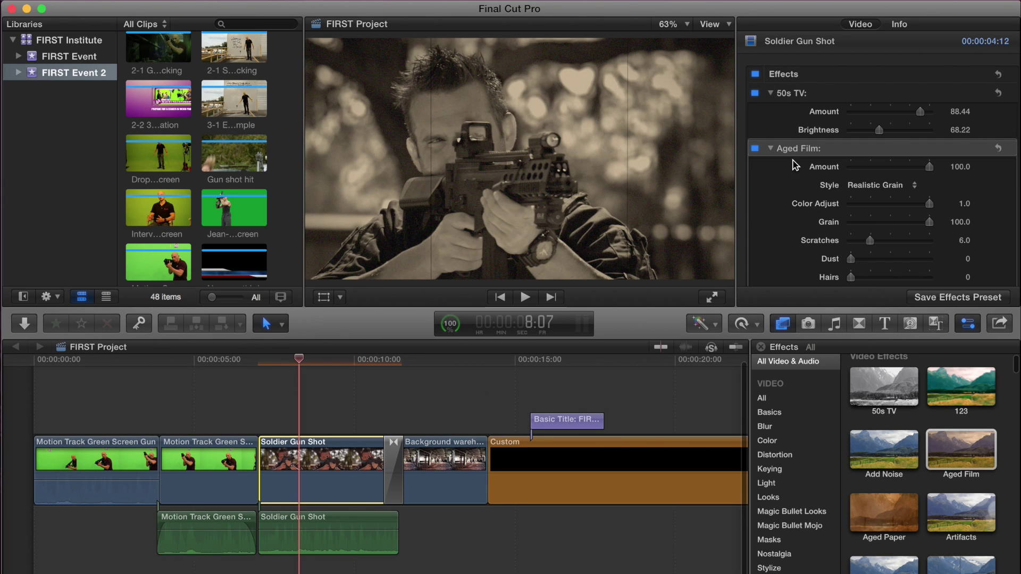
Set the Aged Film effect's Amount to 69.14 and its Dust to 9.0
{"action": "scroll", "coordinate": [845, 151], "scroll_direction": "down", "scroll_amount": 10}
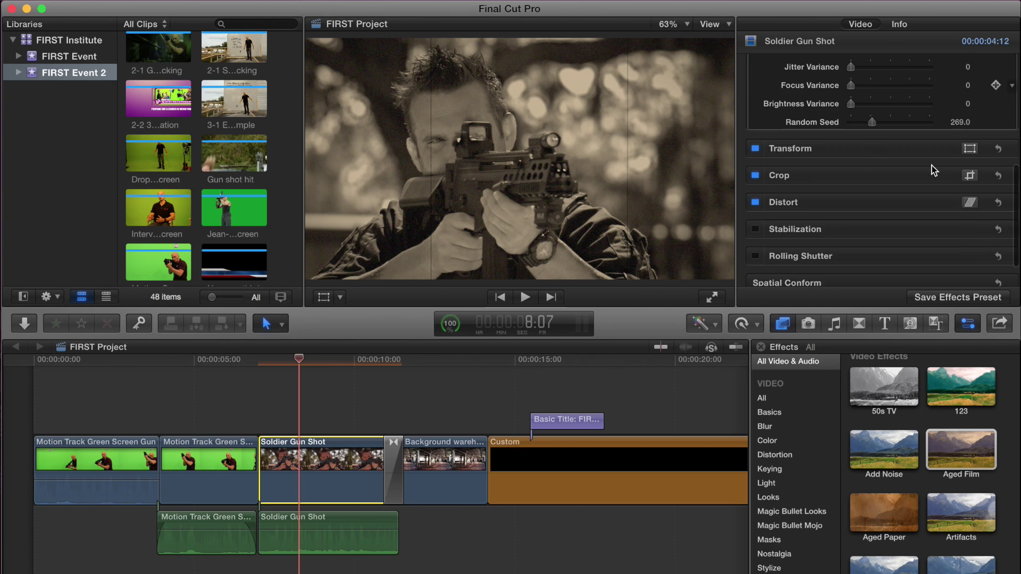
{"action": "scroll", "coordinate": [932, 165], "scroll_direction": "up", "scroll_amount": 10}
{"action": "left_click", "coordinate": [925, 144]}
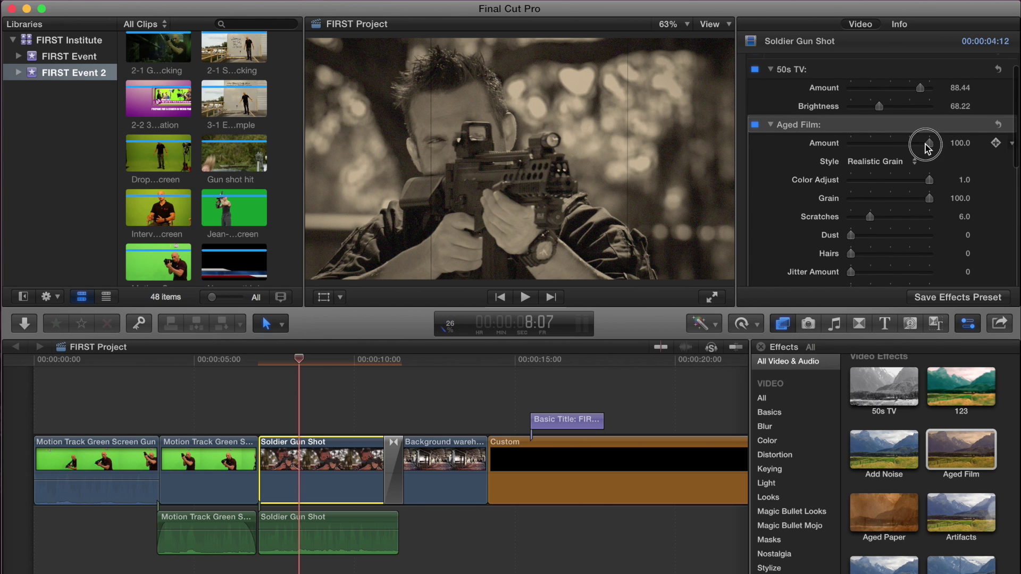
{"action": "left_click_drag", "start_coordinate": [925, 144], "coordinate": [882, 145]}
{"action": "scroll", "coordinate": [893, 155], "scroll_direction": "down", "scroll_amount": 4}
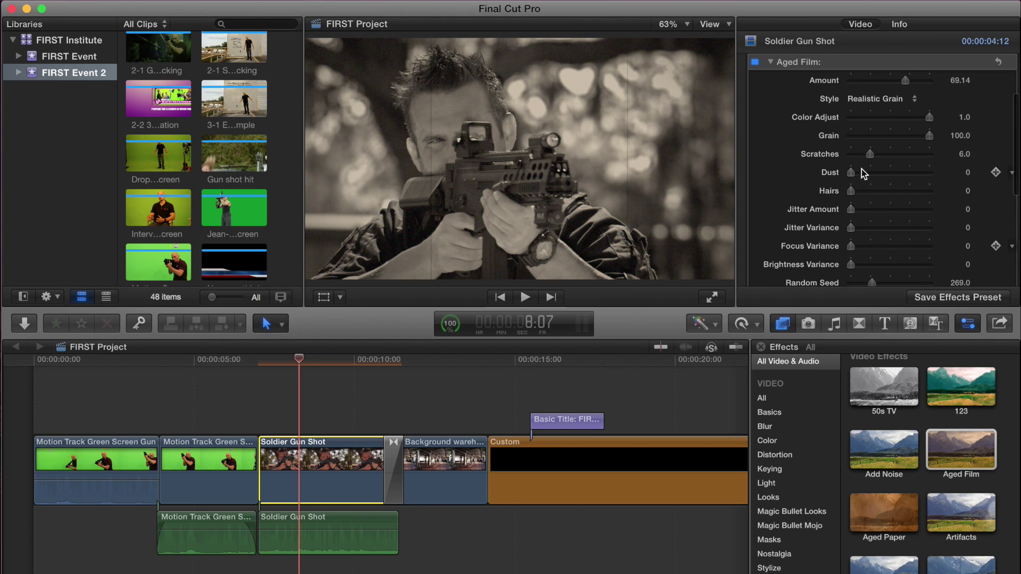
{"action": "left_click_drag", "start_coordinate": [874, 177], "coordinate": [877, 177]}
Collapse the clip's Effects parameters and close the Effects browser
{"action": "scroll", "coordinate": [966, 147], "scroll_direction": "up", "scroll_amount": 5}
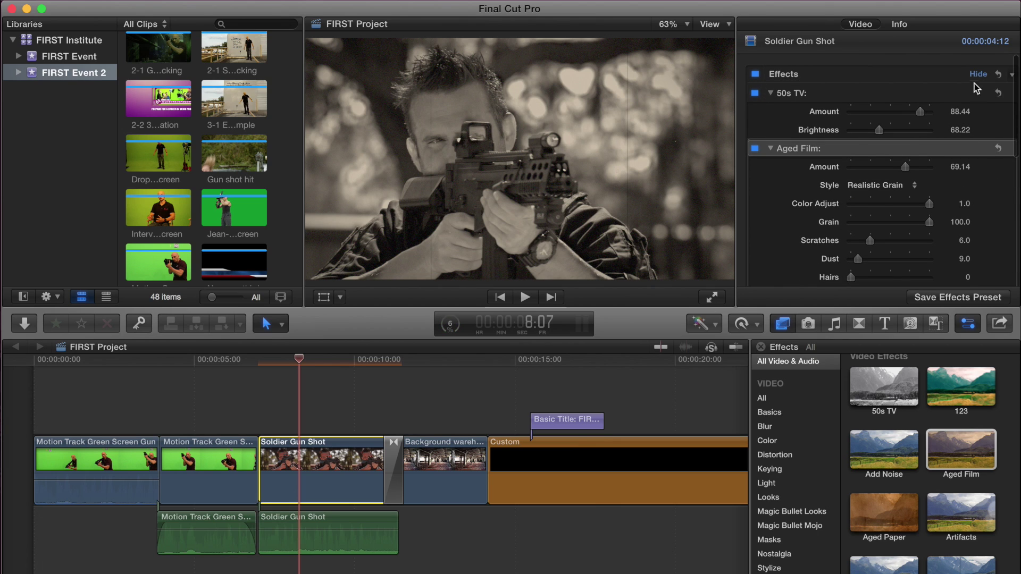
{"action": "left_click", "coordinate": [977, 75]}
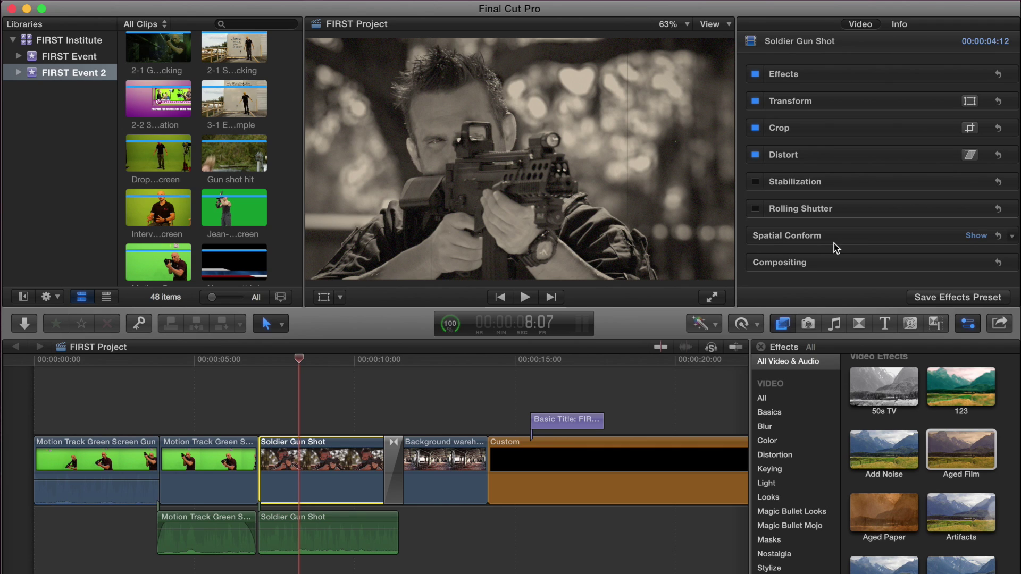
{"action": "left_click", "coordinate": [761, 348]}
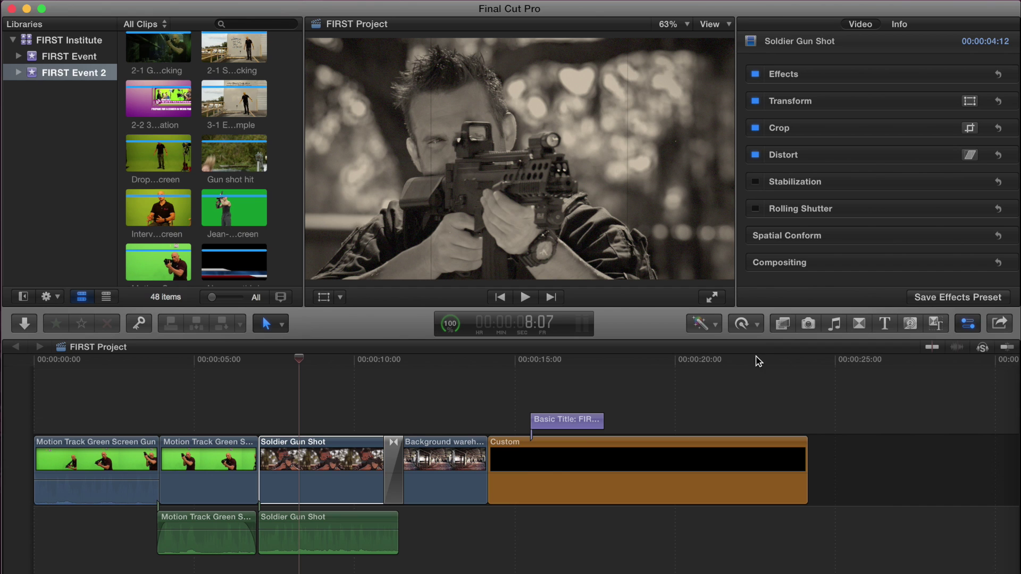
Move the Basic Title earlier to sit near the start of the Custom generator and trim the generator's end to a duration of 3:02
{"action": "left_click_drag", "start_coordinate": [62, 362], "coordinate": [566, 362]}
{"action": "left_click_drag", "start_coordinate": [553, 420], "coordinate": [520, 425]}
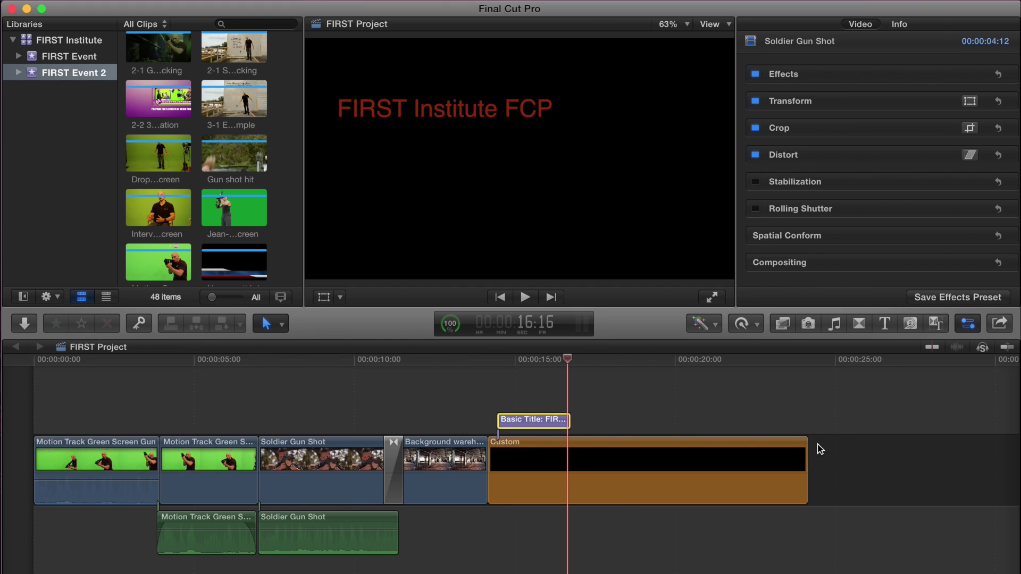
{"action": "left_click_drag", "start_coordinate": [807, 453], "coordinate": [585, 457]}
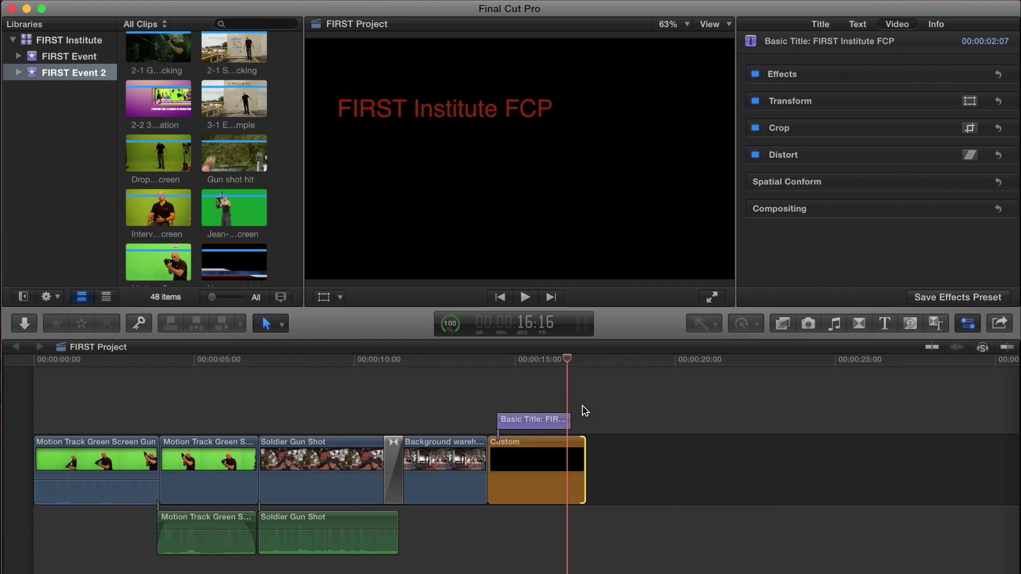
Start sharing the project as a Master File and show its export settings
{"action": "left_click", "coordinate": [1000, 324]}
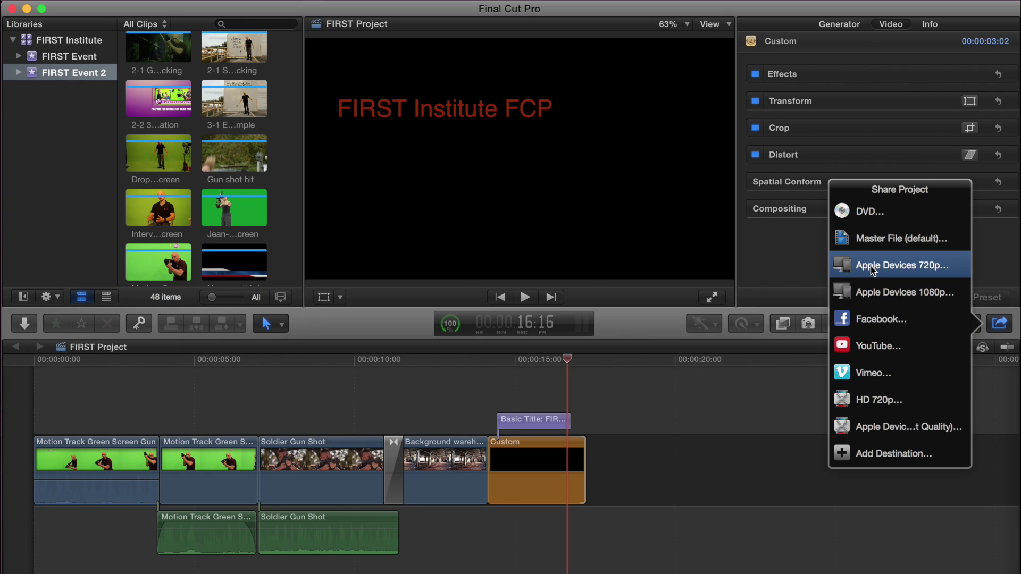
{"action": "left_click", "coordinate": [895, 239]}
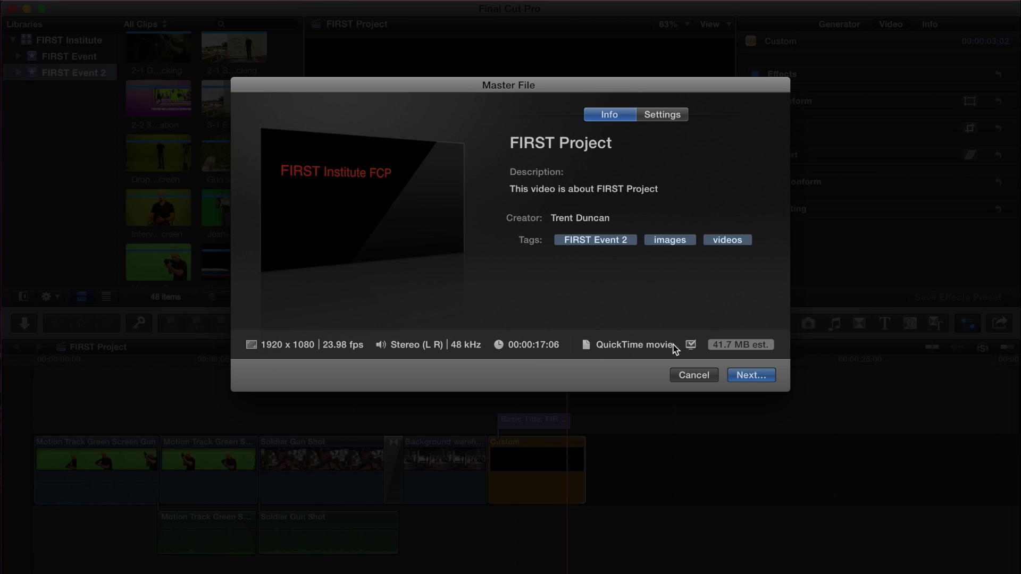
{"action": "left_click", "coordinate": [658, 114]}
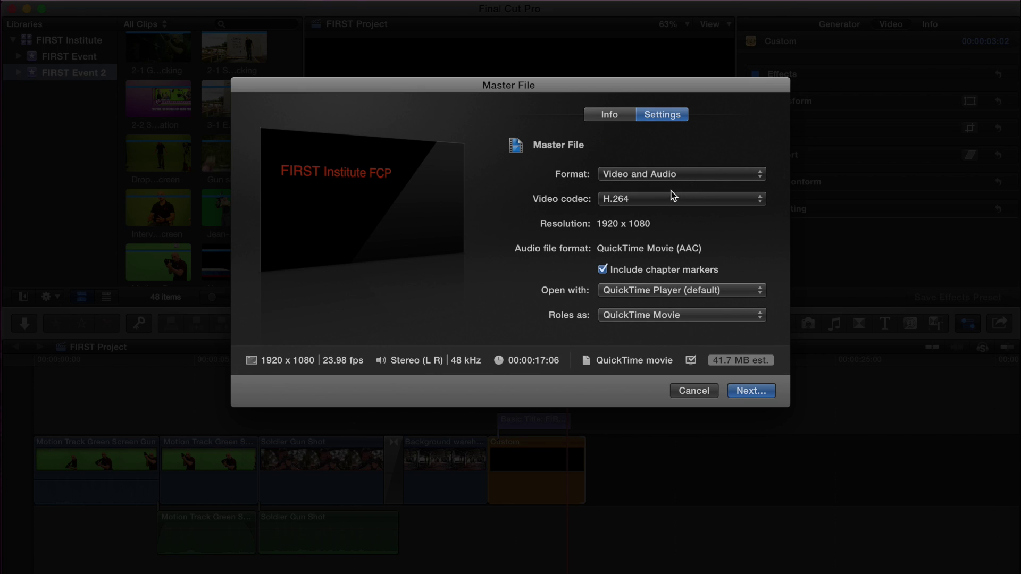
Examine the Format, Video codec and Open with choices, keeping Video and Audio, H.264 and QuickTime Player (default)
{"action": "left_click", "coordinate": [676, 173]}
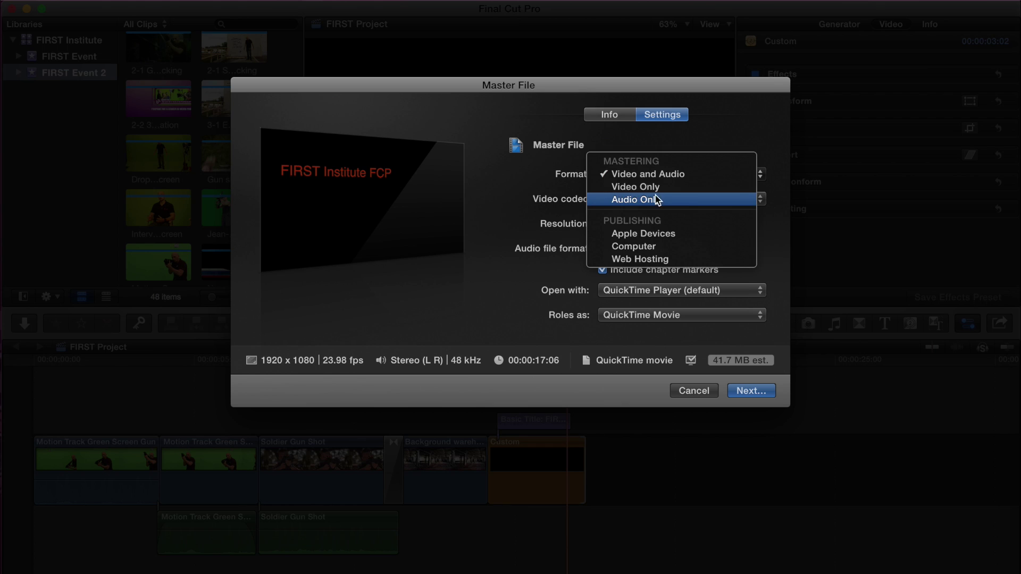
{"action": "left_click", "coordinate": [538, 176]}
{"action": "left_click", "coordinate": [637, 196]}
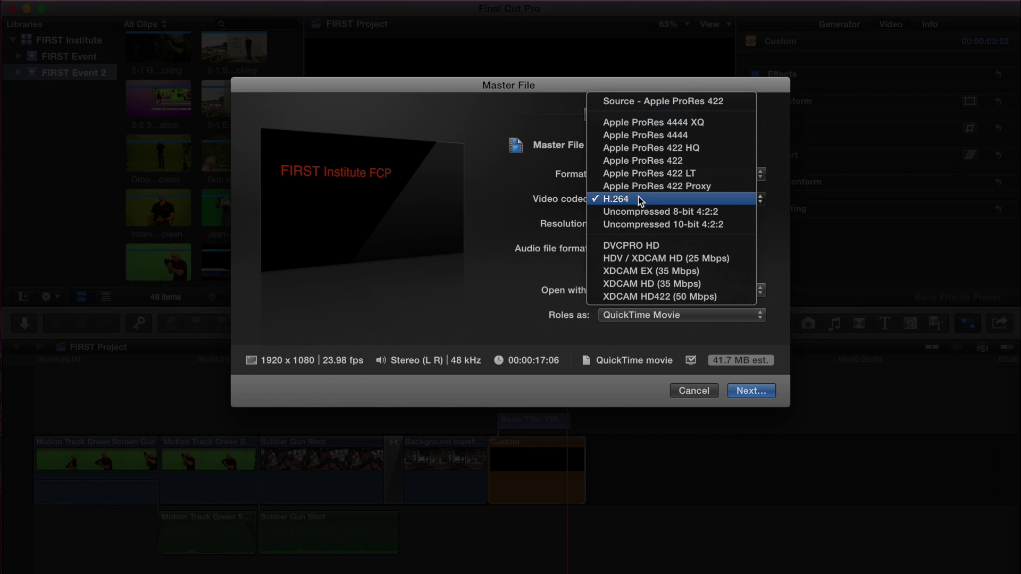
{"action": "left_click", "coordinate": [511, 202]}
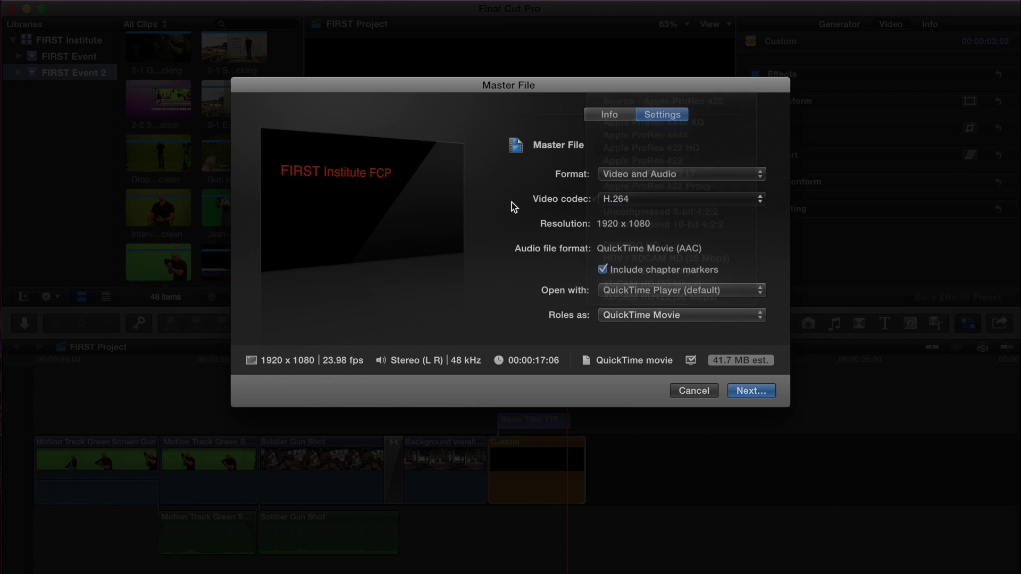
{"action": "left_click", "coordinate": [635, 292]}
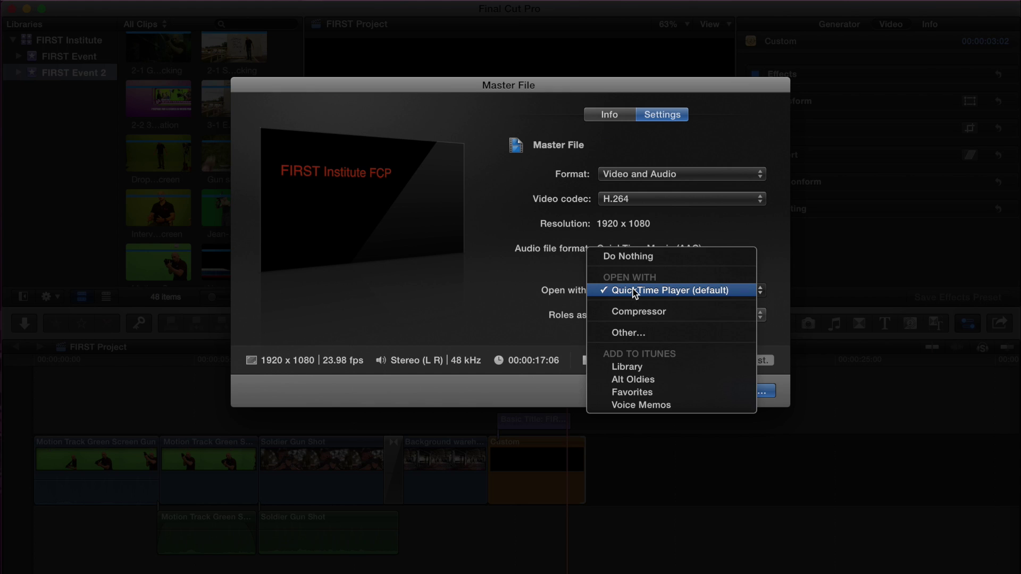
{"action": "left_click", "coordinate": [635, 292]}
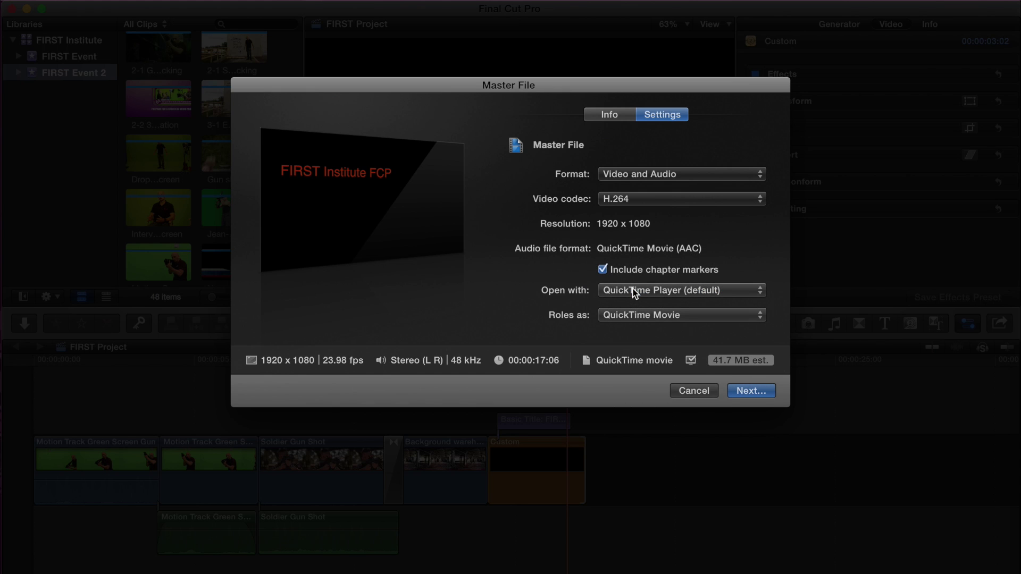
Export the master file to the Desktop under the name FIRST Project 1
{"action": "left_click", "coordinate": [749, 392]}
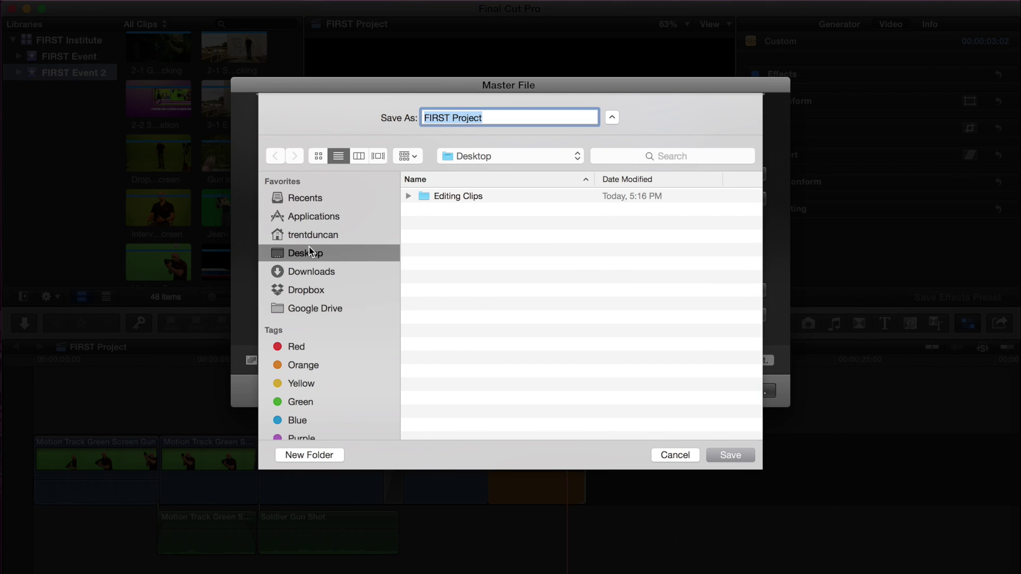
{"action": "left_click", "coordinate": [493, 114]}
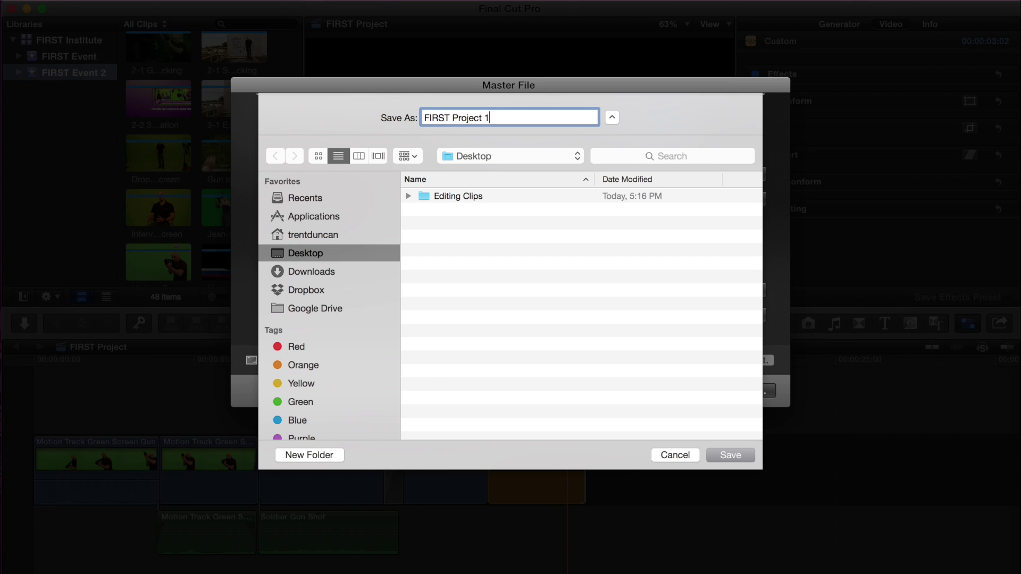
{"action": "left_click", "coordinate": [727, 457]}
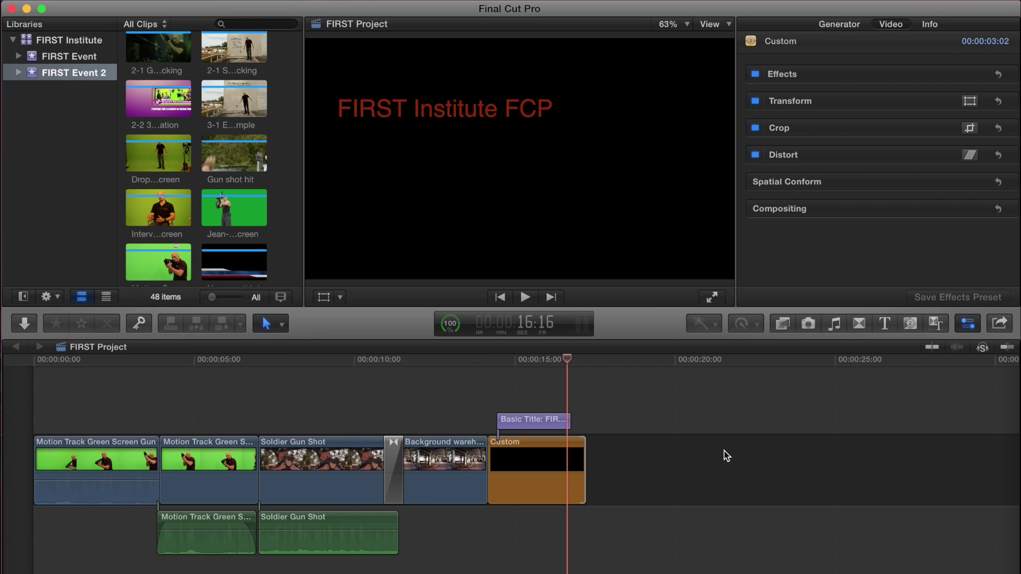
Check the export's progress in Background Tasks and move the playhead to 11:23
{"action": "left_click", "coordinate": [450, 326]}
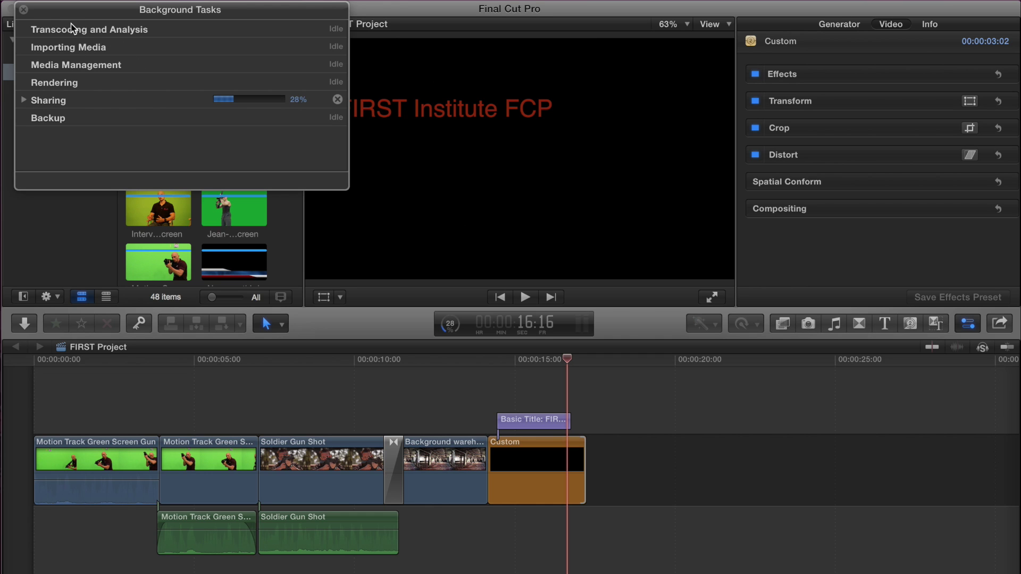
{"action": "left_click", "coordinate": [23, 9]}
{"action": "left_click_drag", "start_coordinate": [443, 363], "coordinate": [417, 358]}
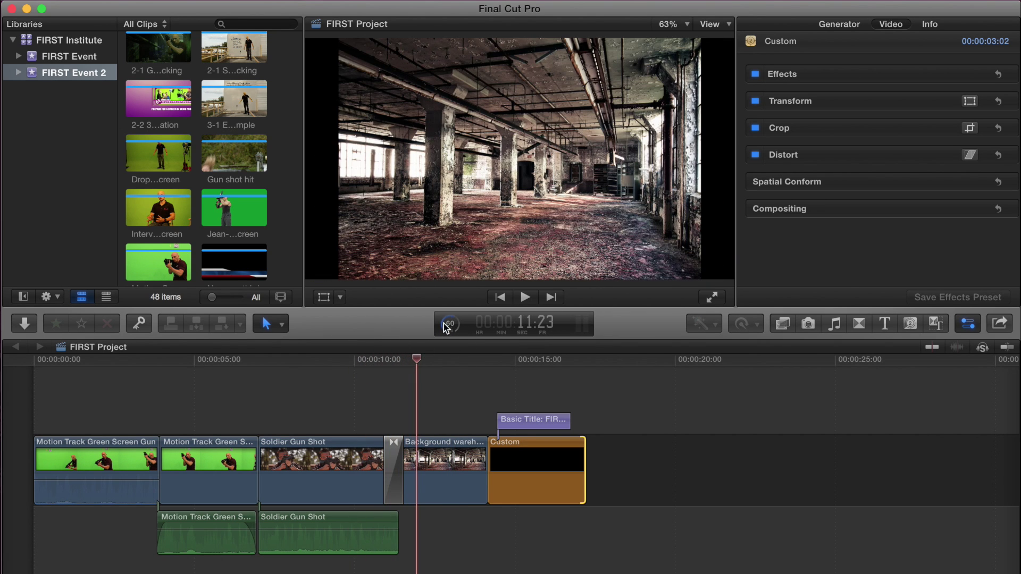
{"action": "left_click", "coordinate": [442, 324]}
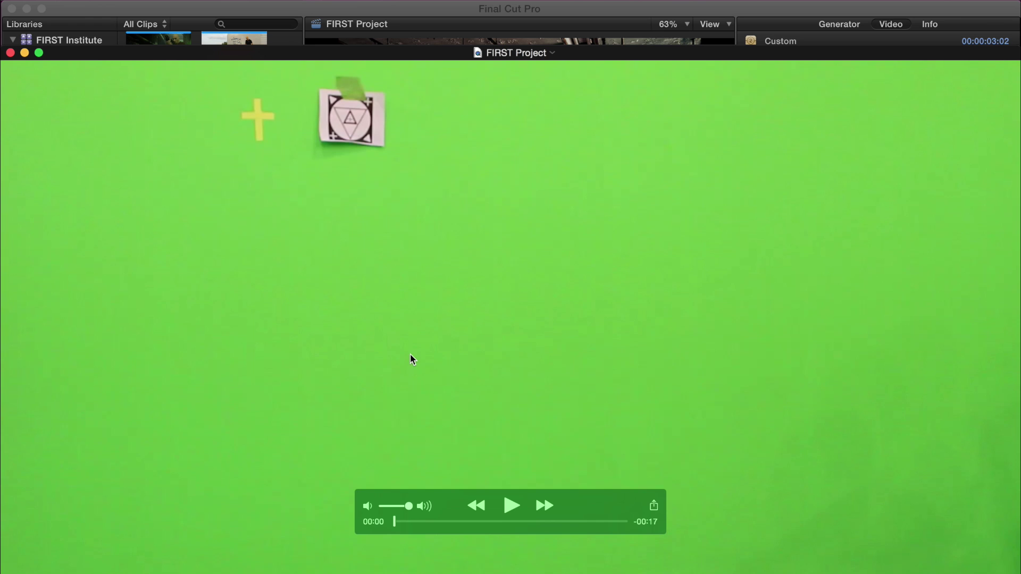
Scrub through the exported movie to its end in QuickTime Player, dismiss the share notification and close the movie
{"action": "left_click_drag", "start_coordinate": [203, 52], "coordinate": [215, 20]}
{"action": "left_click_drag", "start_coordinate": [407, 490], "coordinate": [636, 489]}
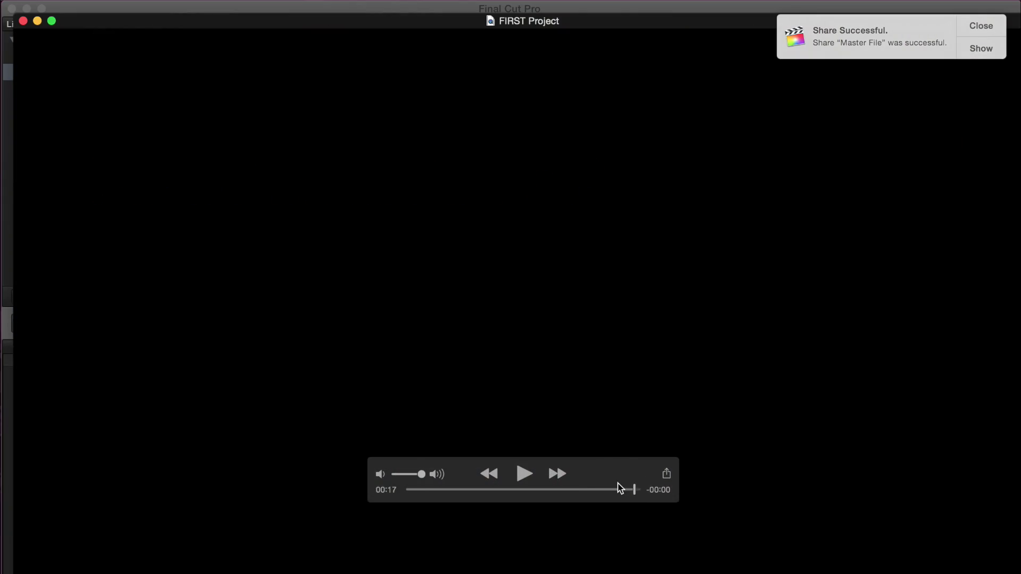
{"action": "left_click", "coordinate": [981, 25]}
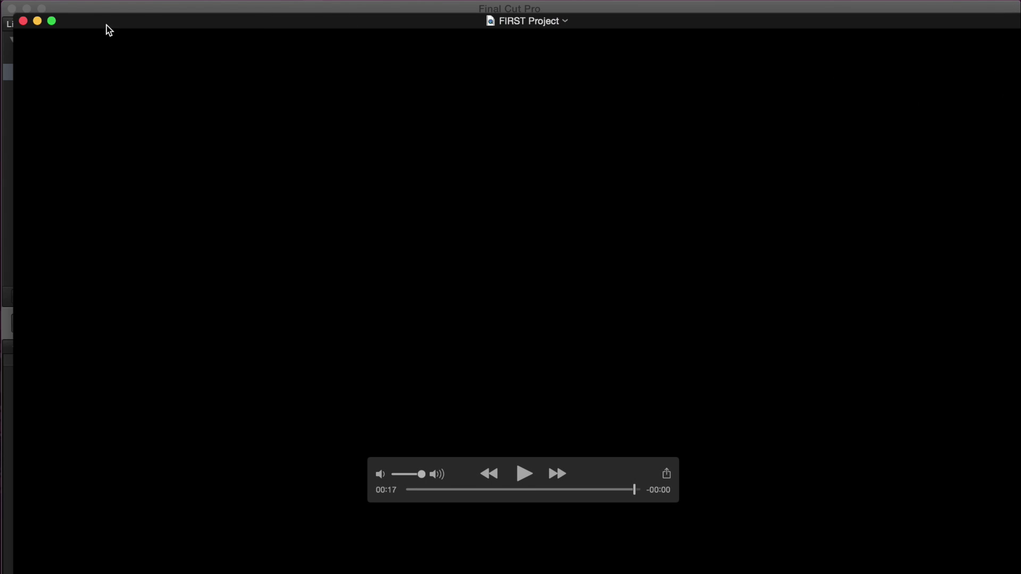
{"action": "left_click", "coordinate": [23, 21]}
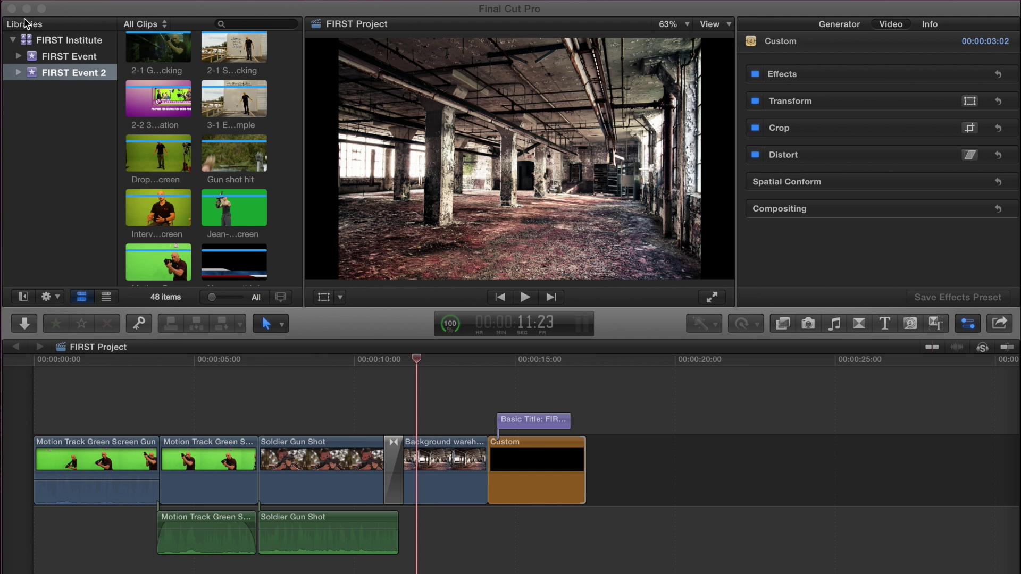
Minimize Final Cut Pro and move FIRST Project 1.mov from the desktop into the Music folder and from there into the Editing Clips folder
{"action": "left_click", "coordinate": [27, 8]}
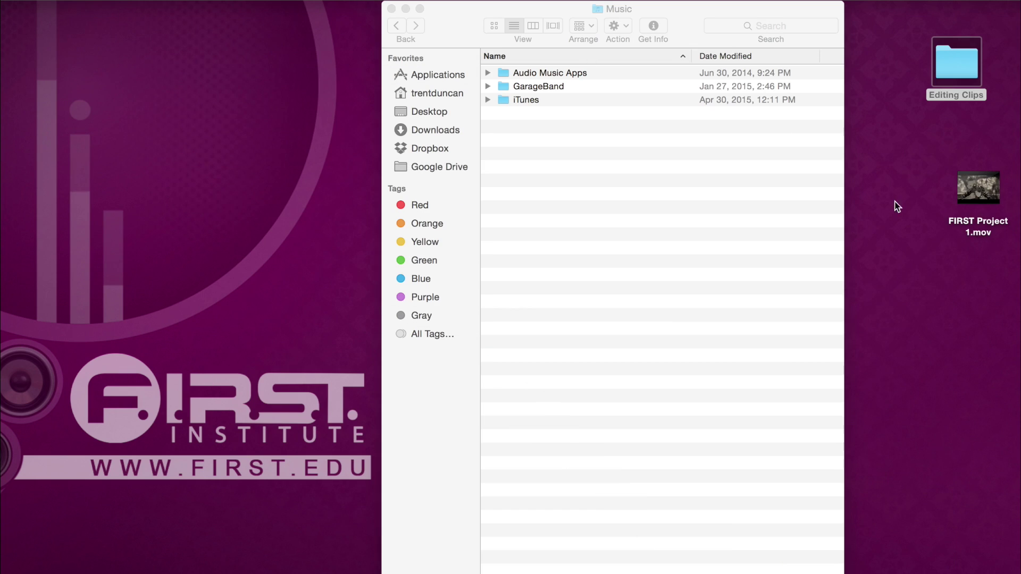
{"action": "left_click_drag", "start_coordinate": [994, 189], "coordinate": [663, 195]}
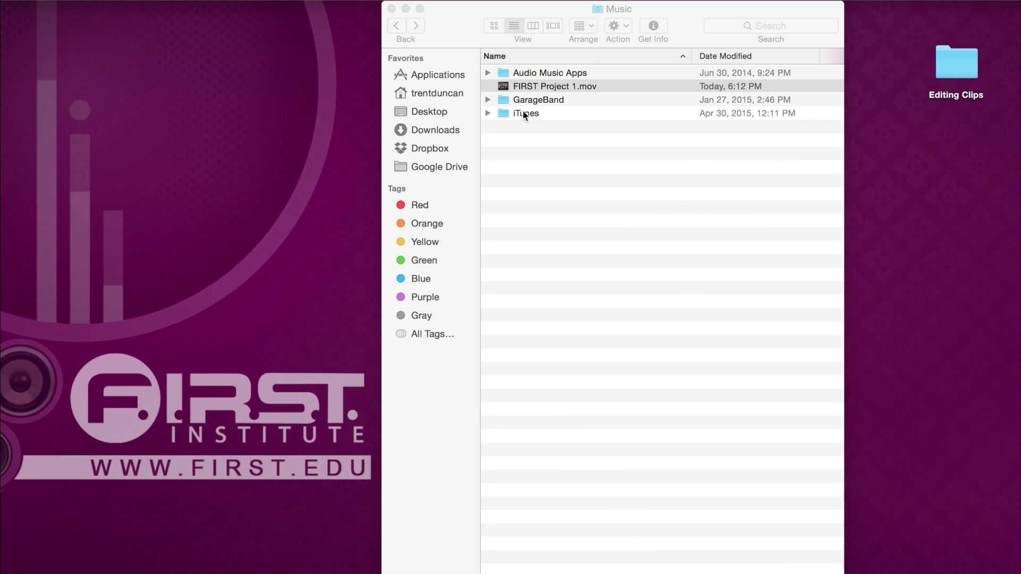
{"action": "left_click_drag", "start_coordinate": [534, 86], "coordinate": [897, 76]}
{"action": "left_click_drag", "start_coordinate": [952, 68], "coordinate": [954, 66]}
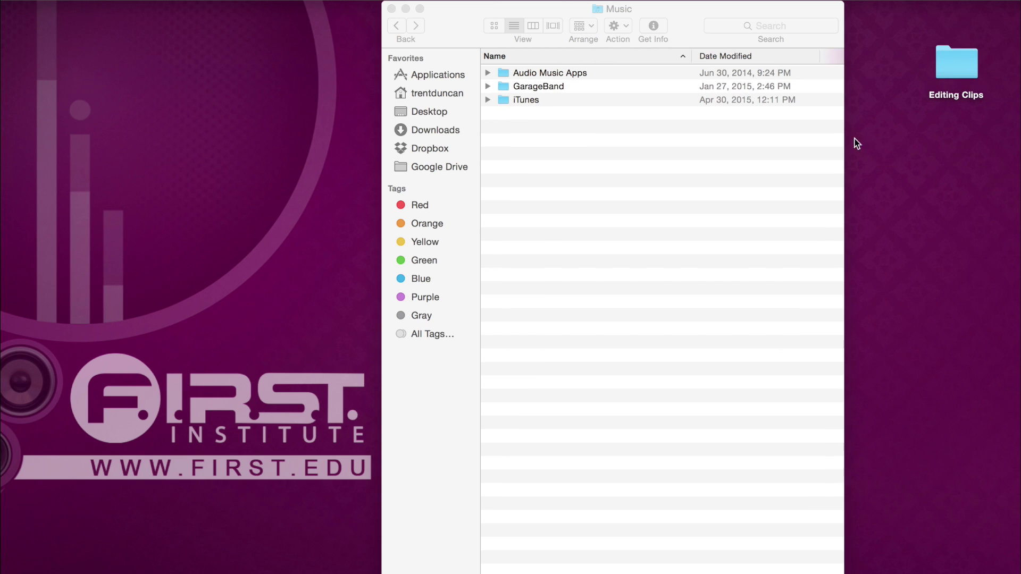
Close the Music Finder window and return to Final Cut Pro with the Background Tasks window closed
{"action": "left_click", "coordinate": [392, 9]}
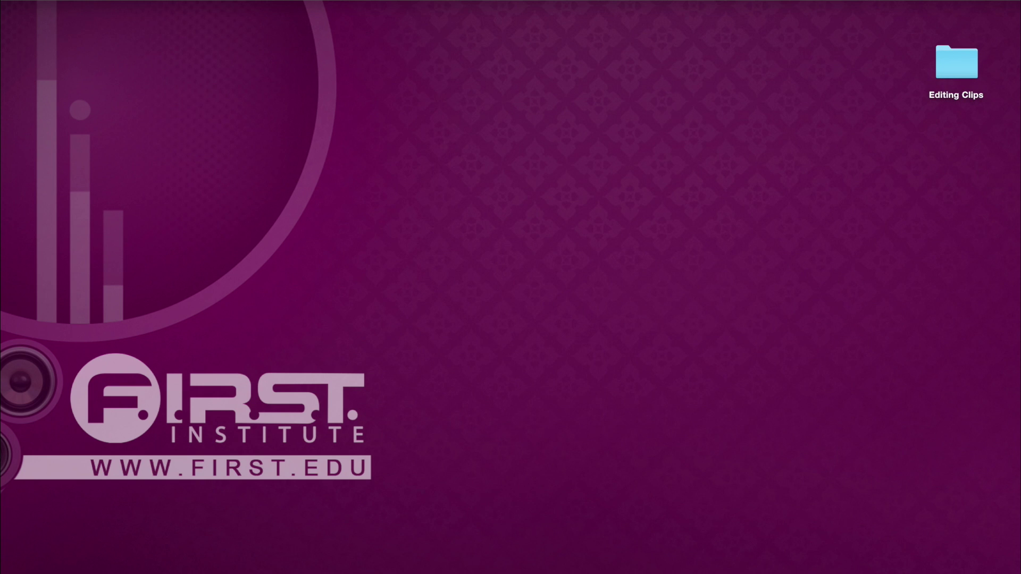
{"action": "left_click", "coordinate": [816, 548]}
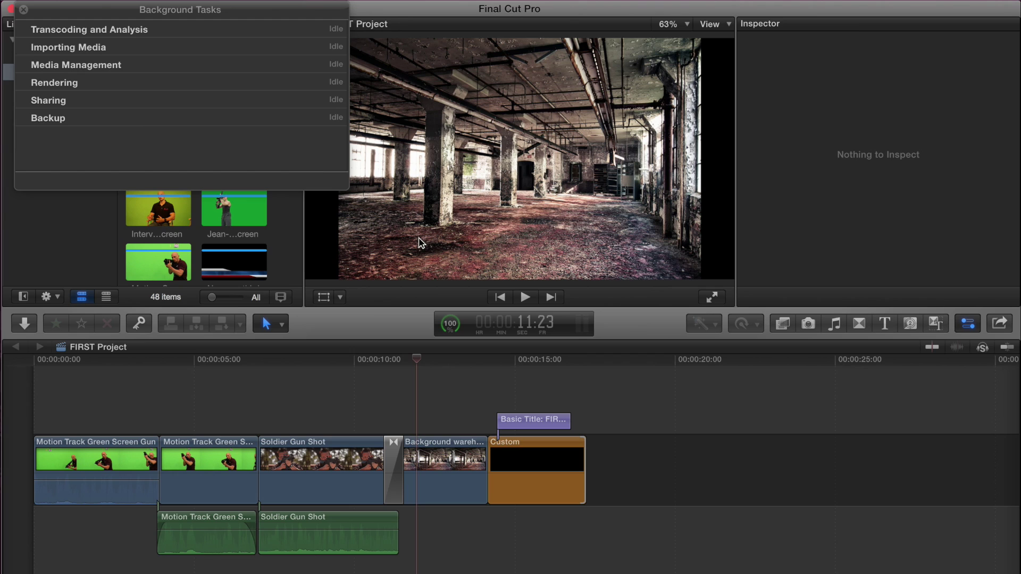
{"action": "left_click", "coordinate": [23, 10]}
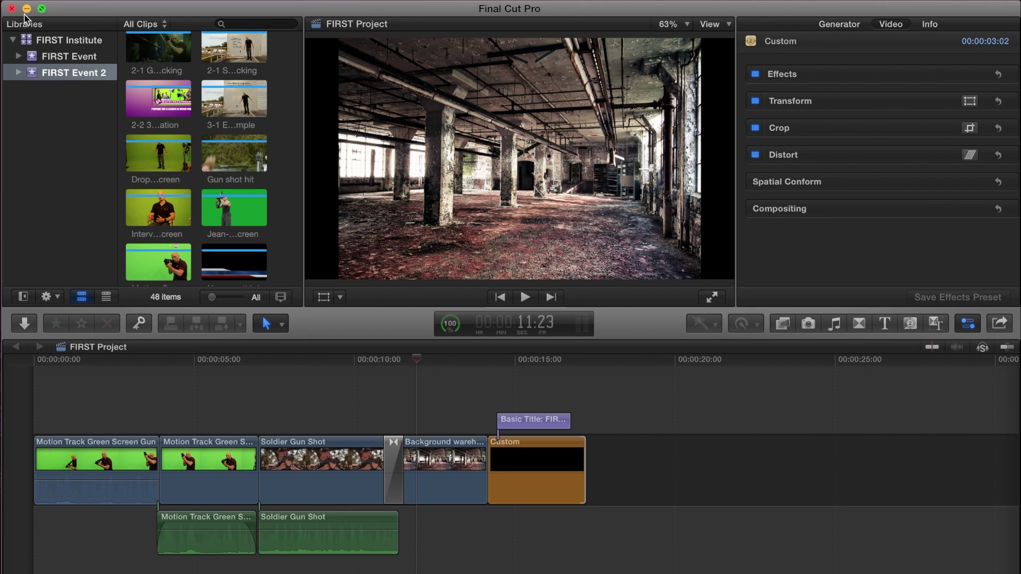